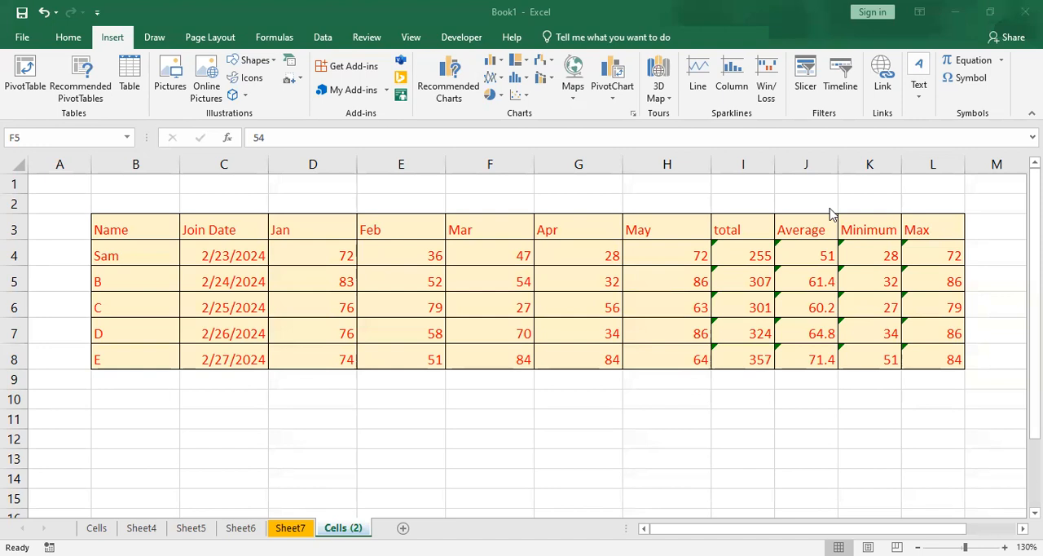
- Copy the Name through May columns of the data, range B3:H8, on the Cells (2) sheet
left_click(105, 36)
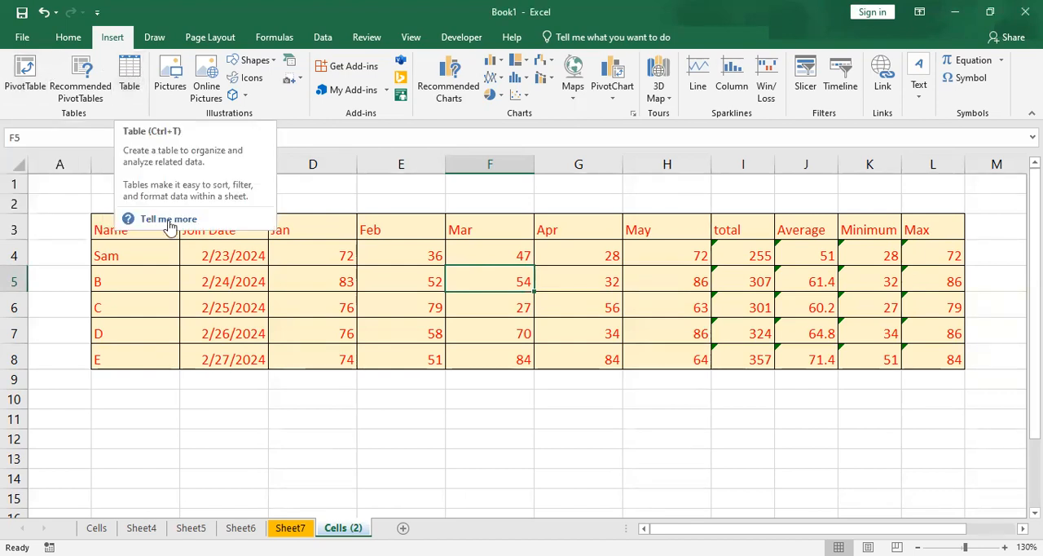
left_click(196, 299)
left_click_drag(117, 236, 489, 258)
left_click_drag(152, 226, 662, 364)
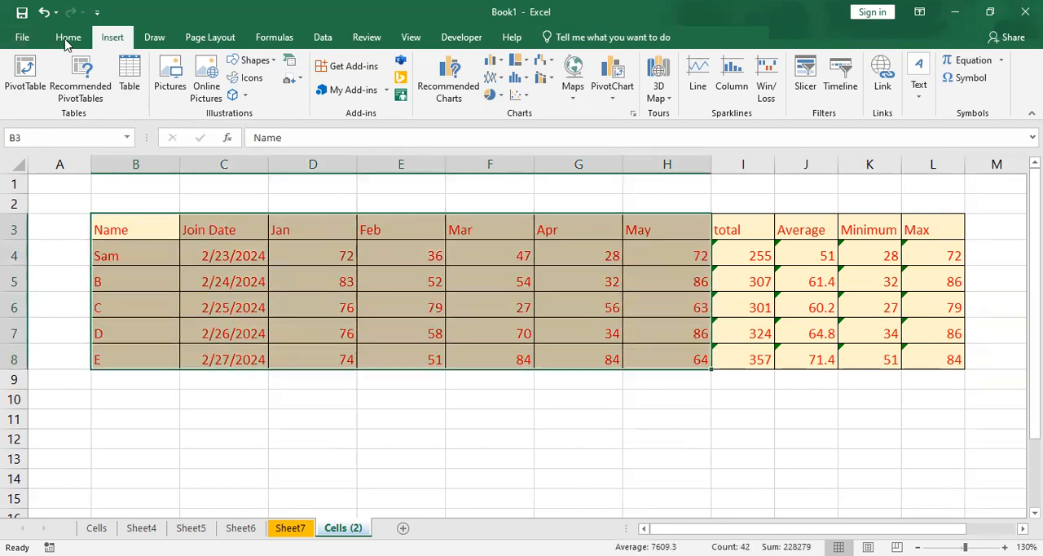
left_click(67, 37)
left_click(57, 76)
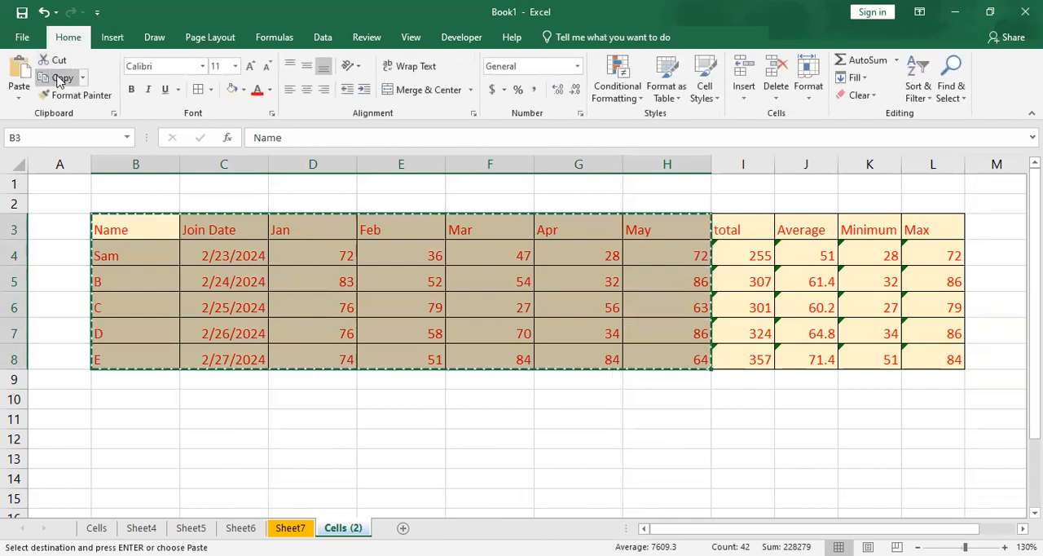
- Paste the copied data into Sheet4 starting at cell B2
left_click(141, 528)
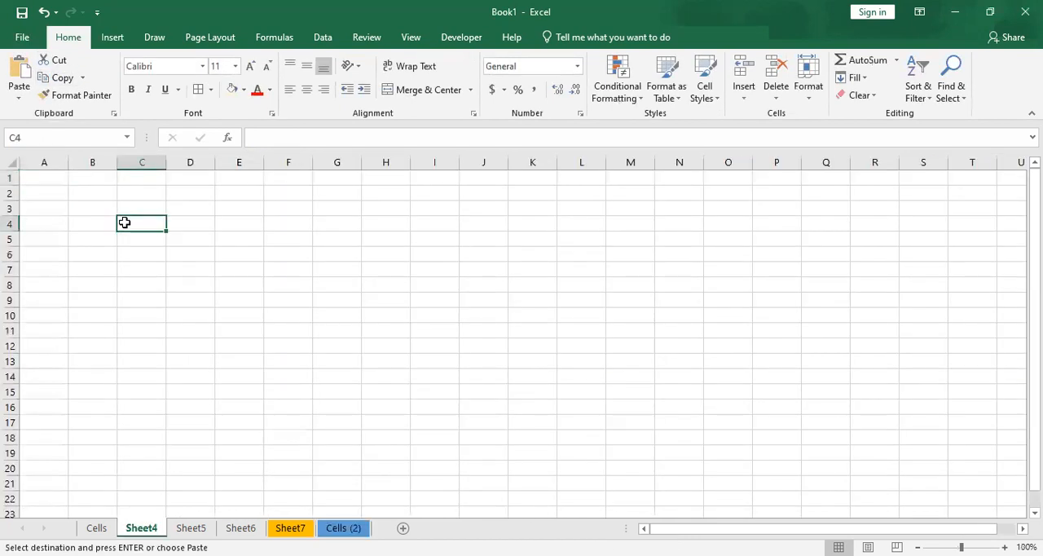
scroll(299, 326, "up", 4, "ctrl")
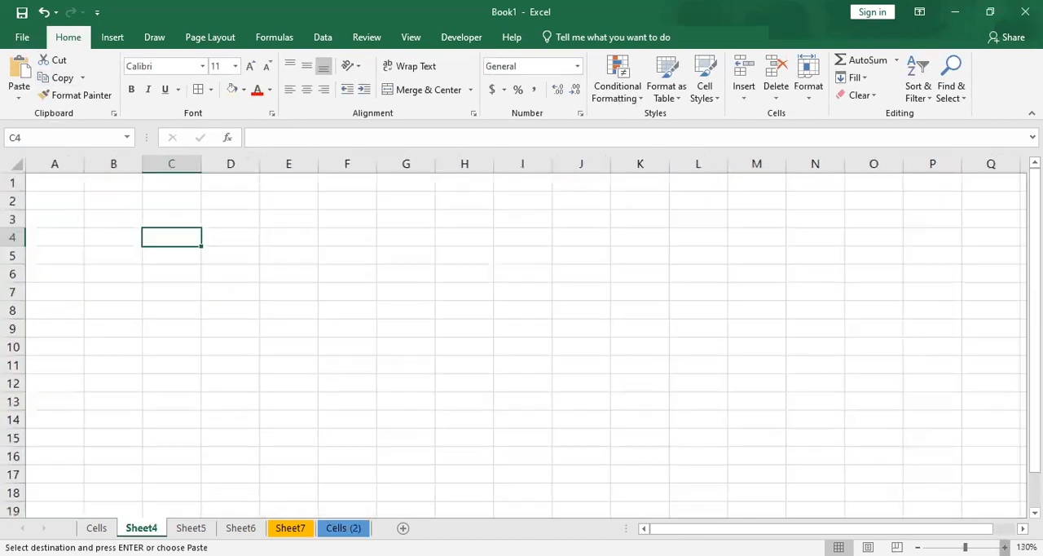
left_click(145, 216)
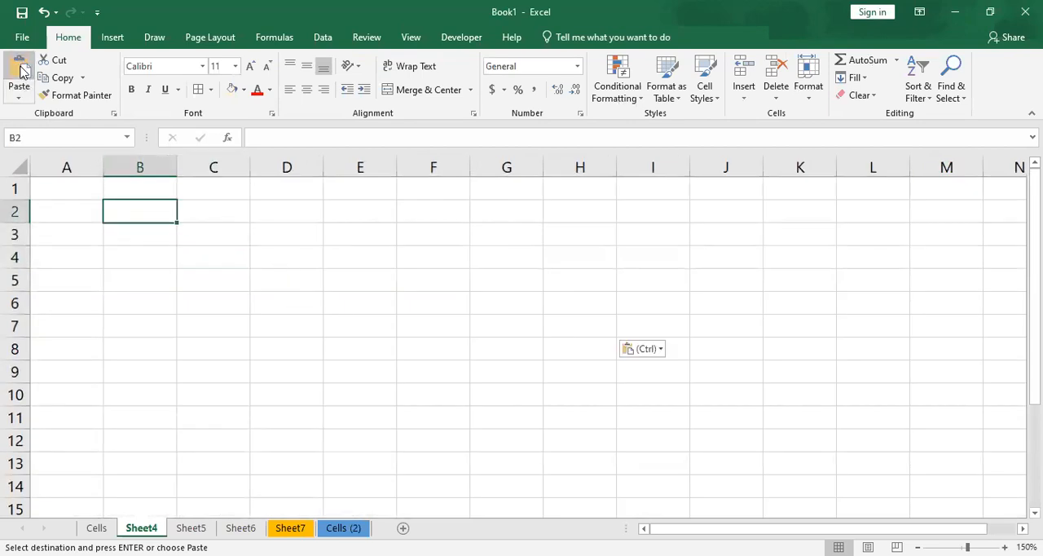
left_click(19, 72)
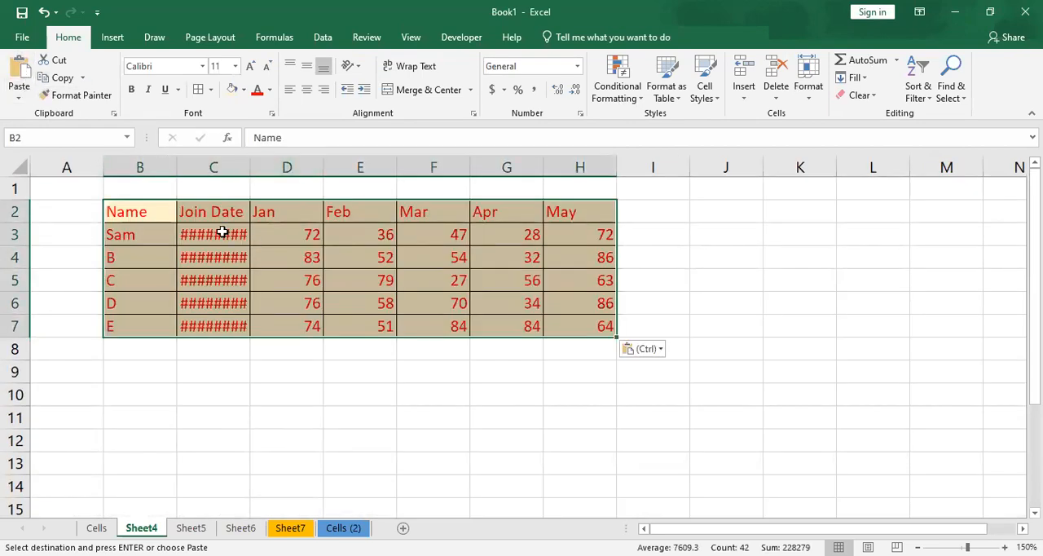
- Widen the Join Date column C so its dates fit
left_click(211, 280)
left_click(209, 256)
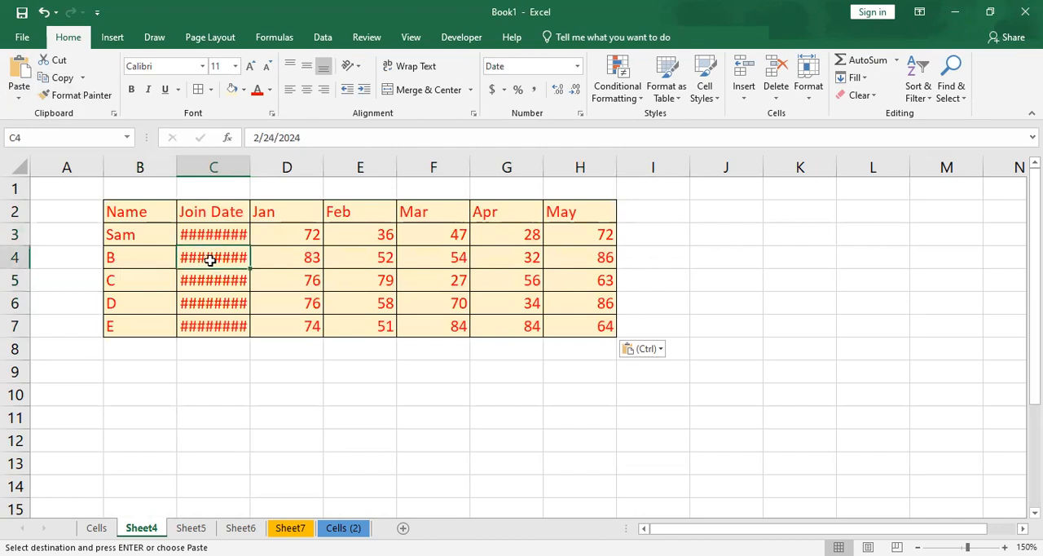
left_click(218, 286)
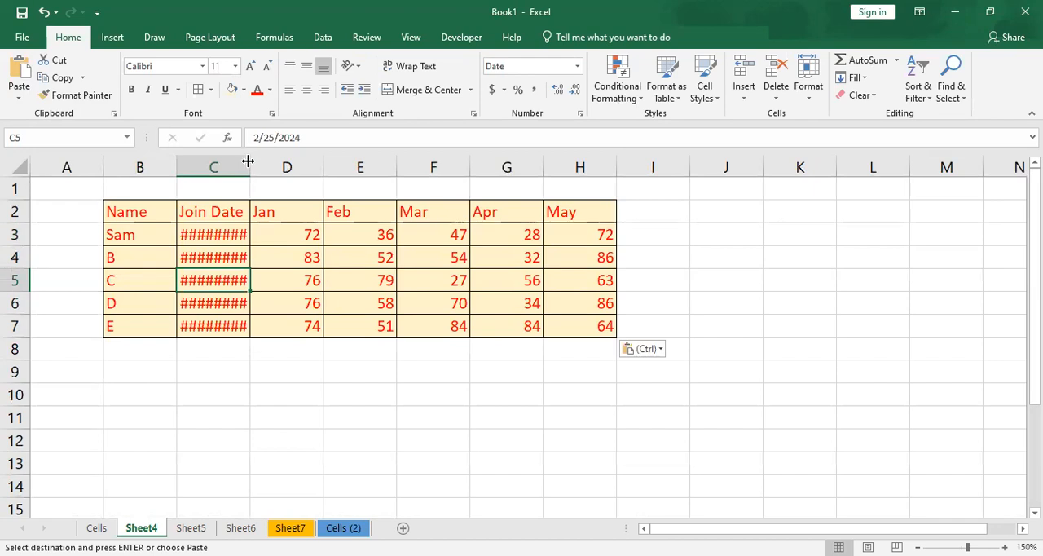
left_click(228, 232)
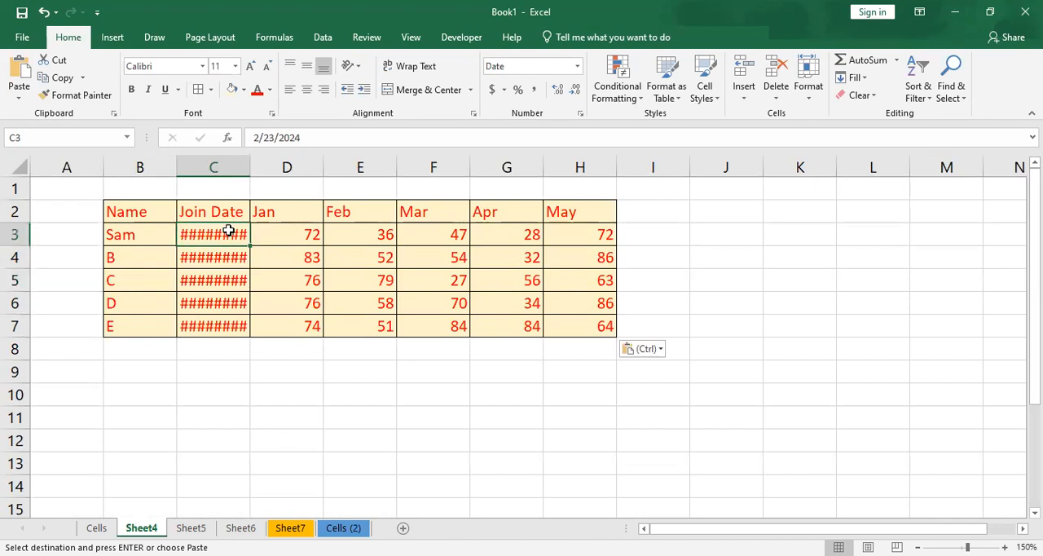
double_click(263, 161)
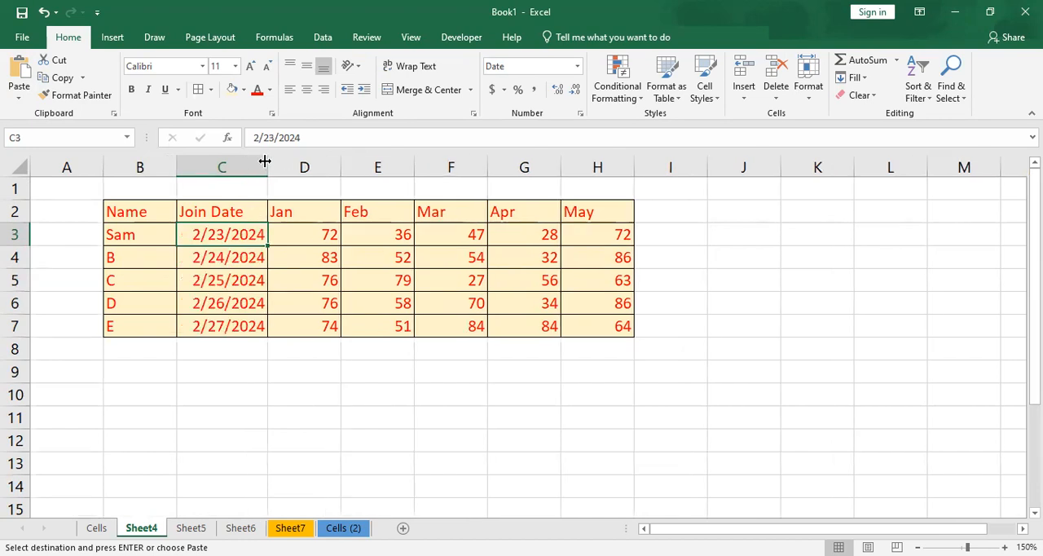
- Convert the range B2:H7 into a table that has headers
left_click(380, 256)
left_click_drag(168, 207, 608, 326)
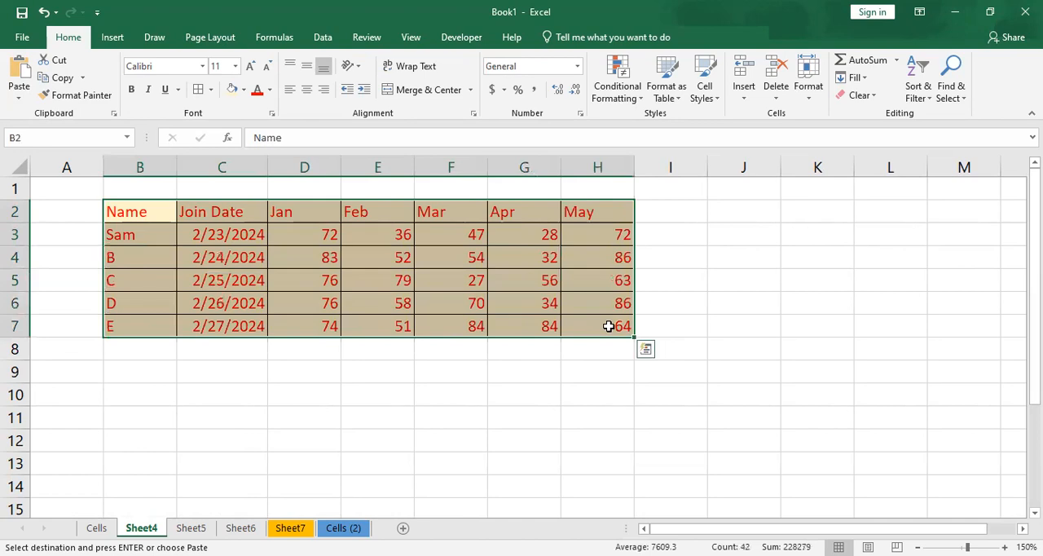
left_click(111, 37)
left_click(128, 77)
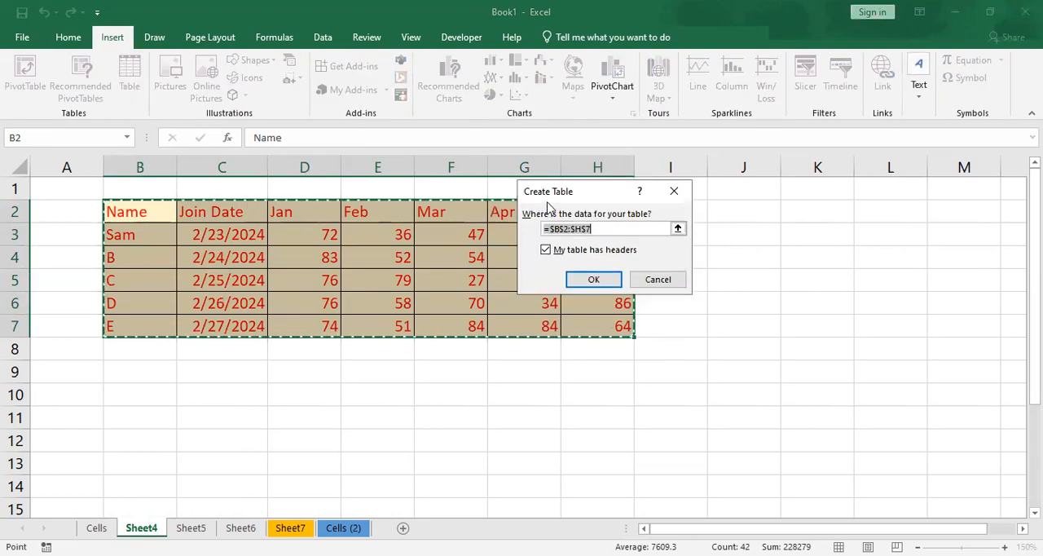
left_click_drag(553, 201, 681, 199)
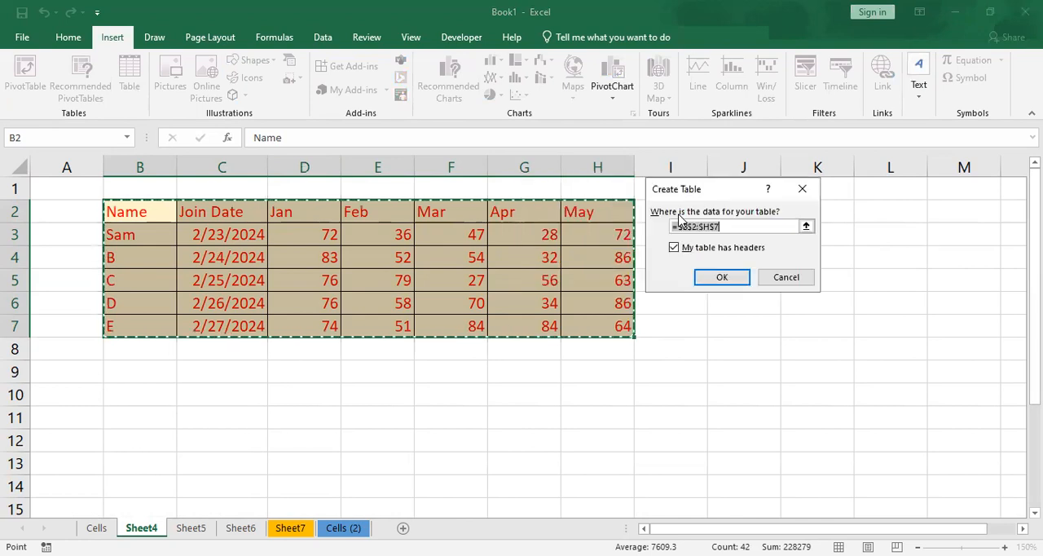
left_click(721, 277)
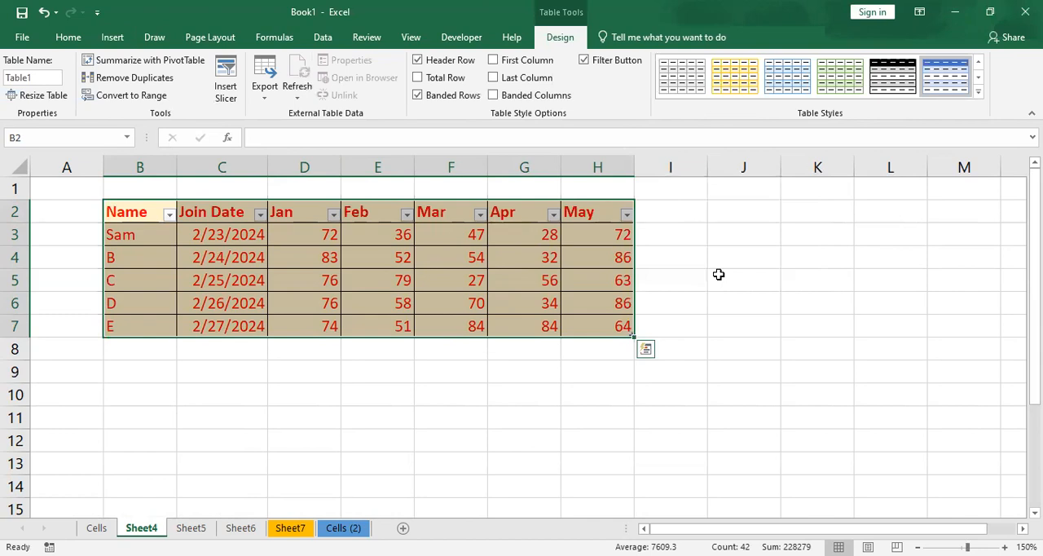
- Filter the table's Name column to show only the entry B
left_click(203, 281)
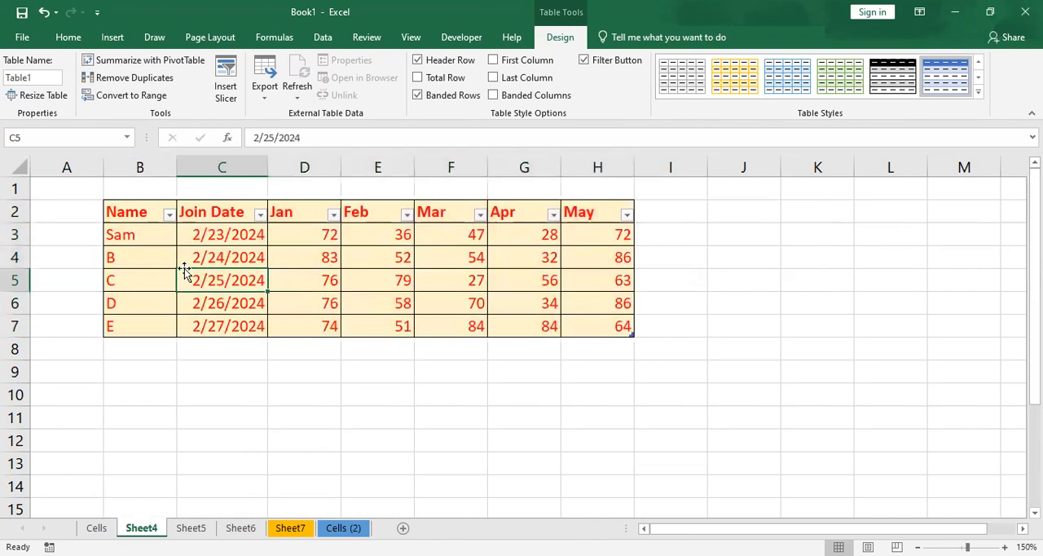
left_click(168, 213)
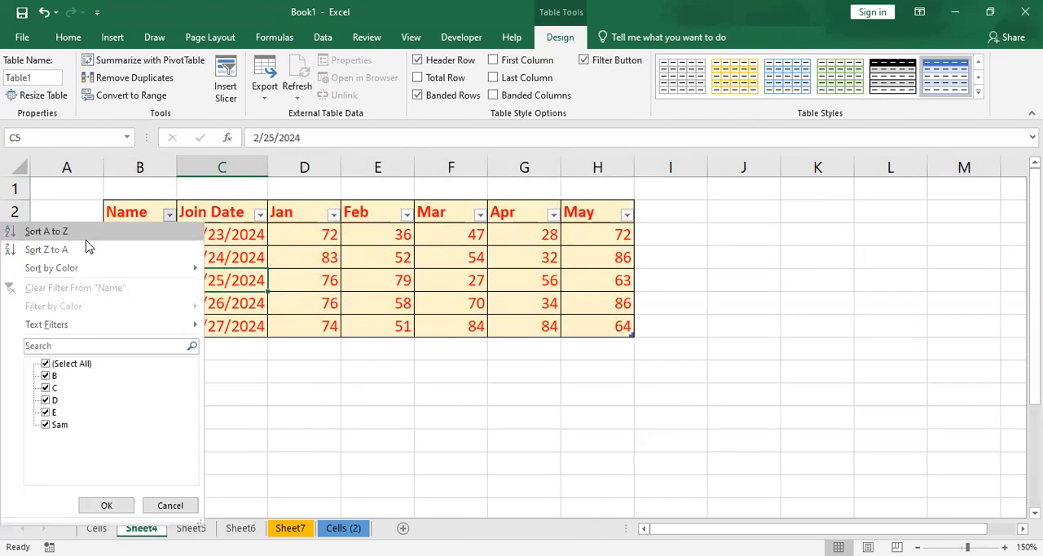
left_click(41, 348)
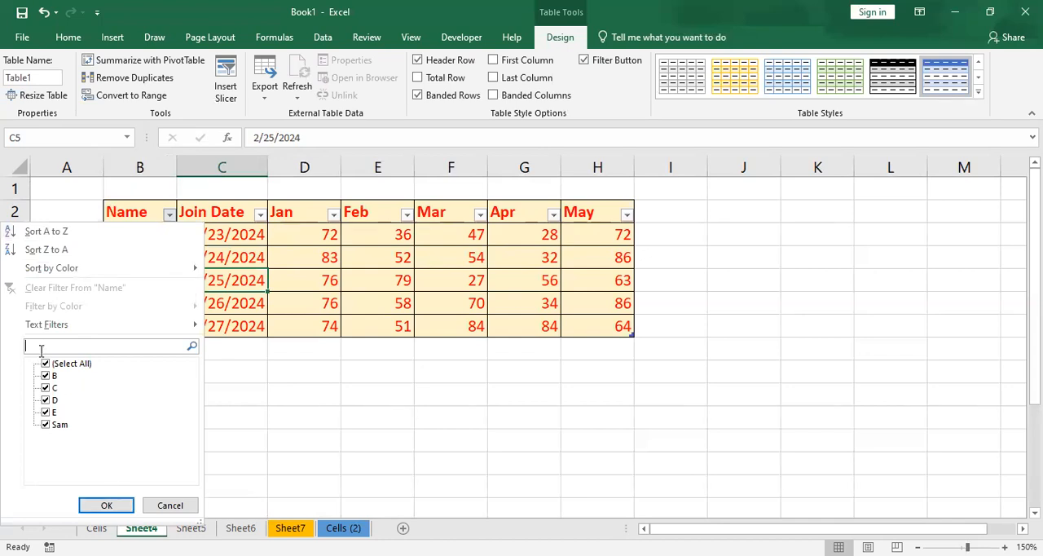
type("b")
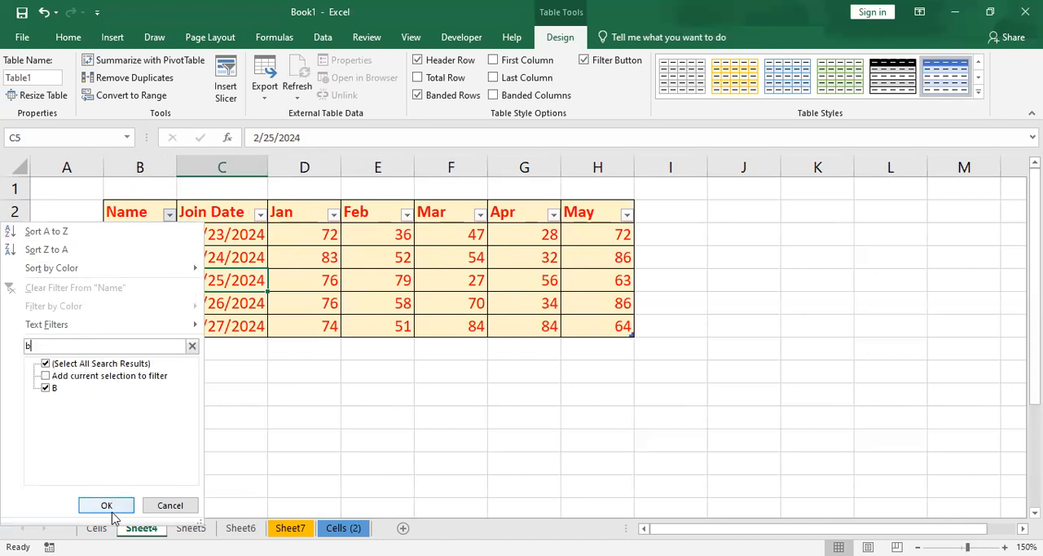
left_click(110, 507)
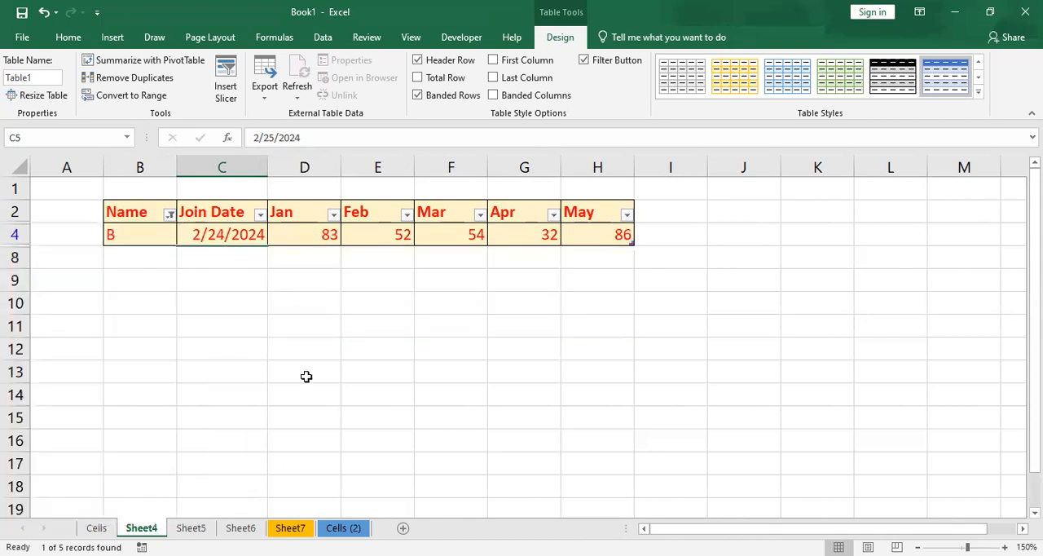
- Reset the Name column filter to include all entries
left_click(169, 213)
left_click(59, 365)
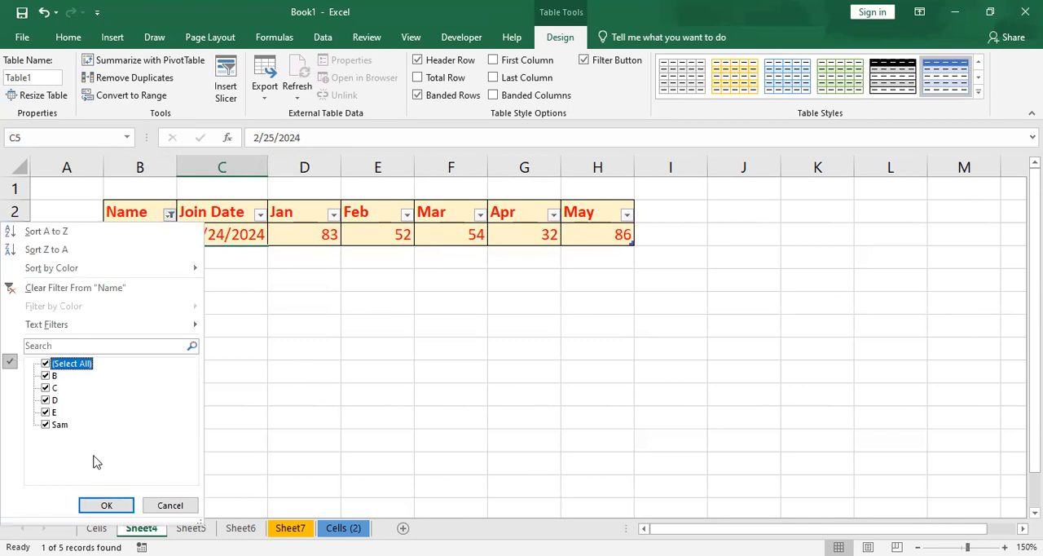
left_click(108, 505)
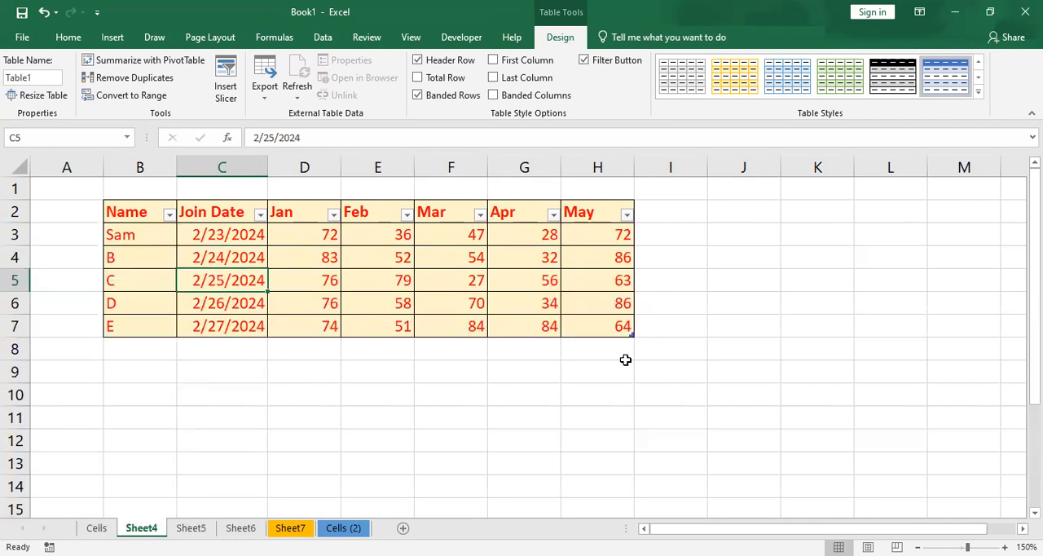
- Add a row to the table by entering a new person's name in cell B8, directly below the last entry
left_click(140, 347)
type("Jhon")
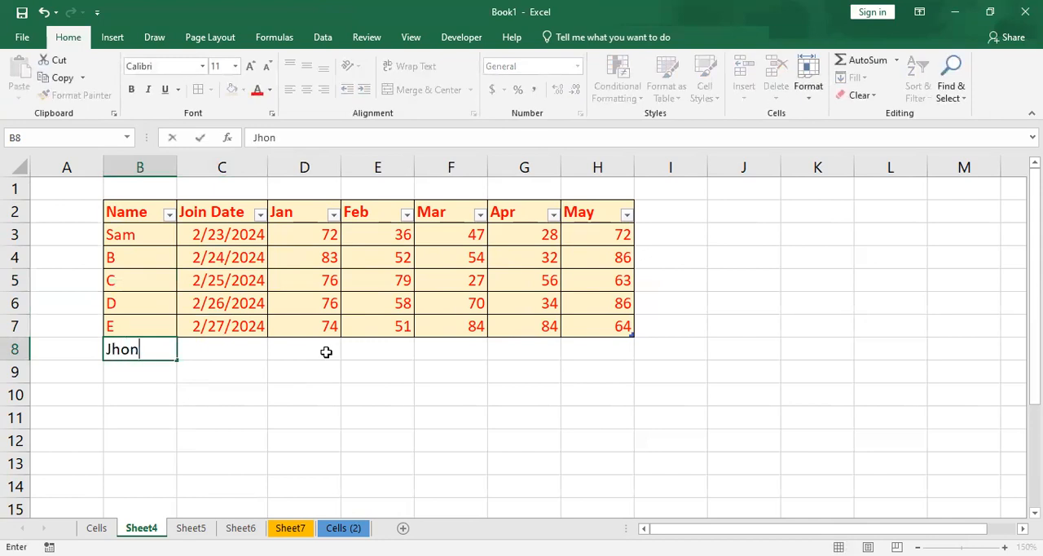
key("Tab")
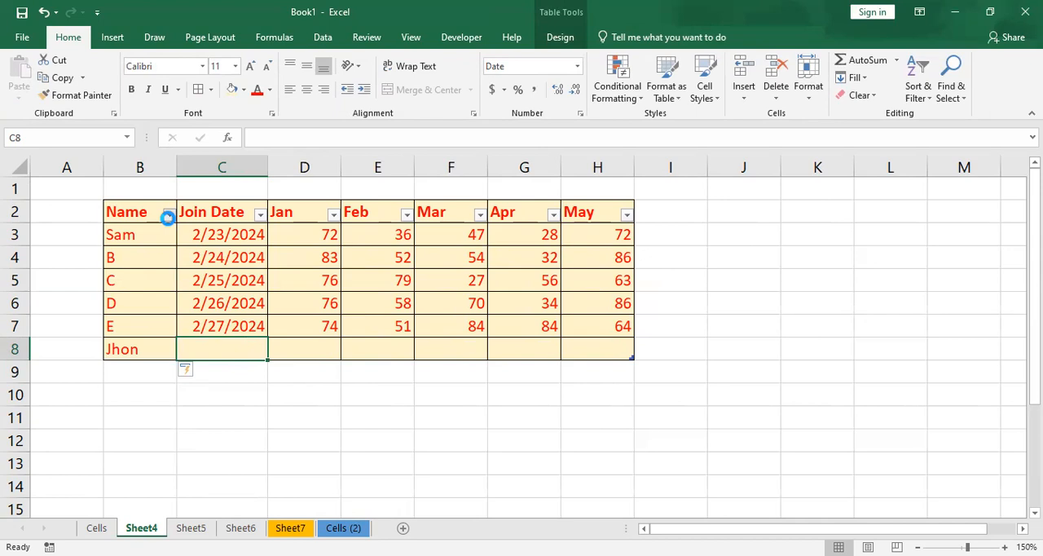
- Check the Name column's filter list for the newly added entry and close it without changing the filter
left_click(45, 438)
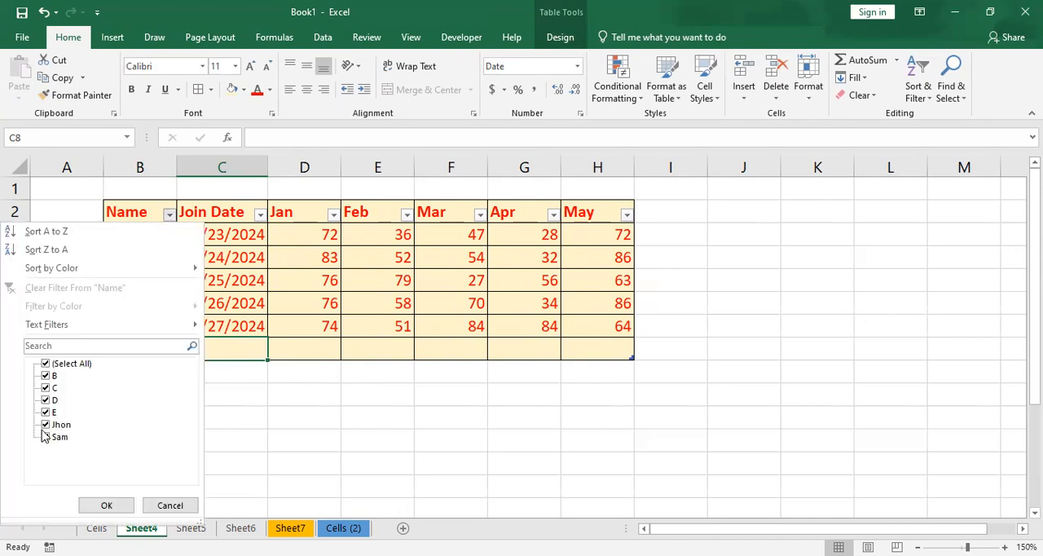
left_click(171, 506)
left_click(164, 295)
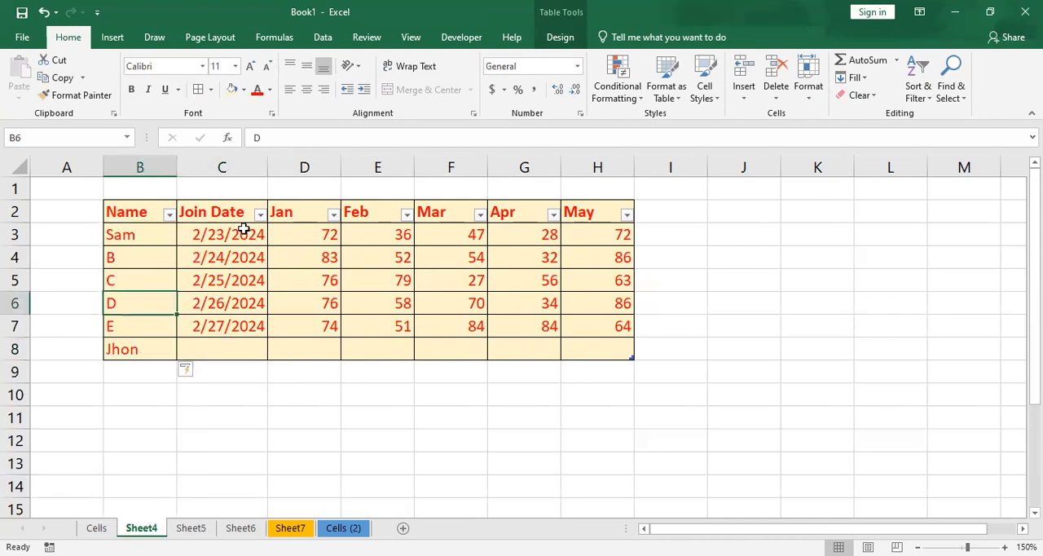
left_click(127, 351)
left_click(135, 373)
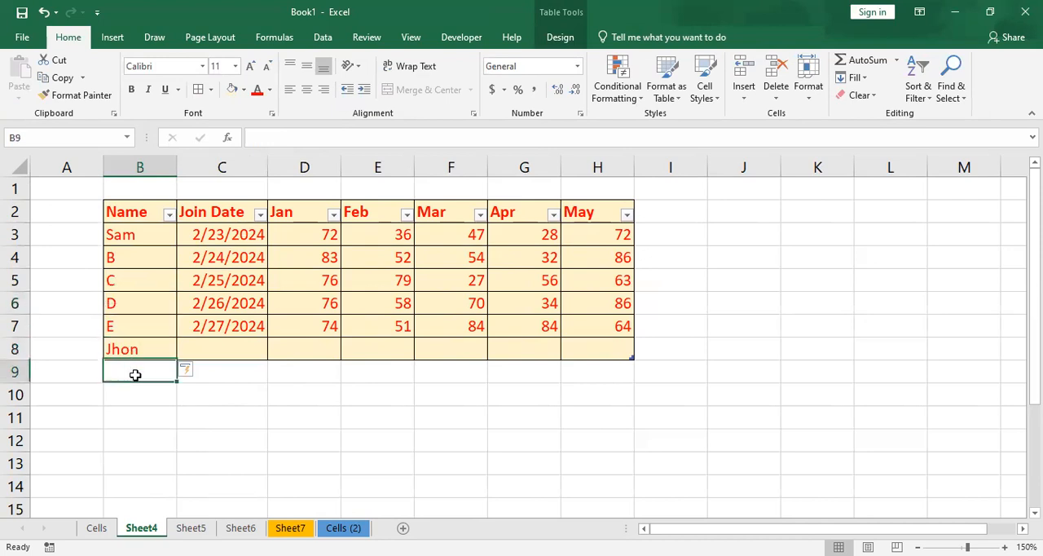
left_click(135, 393)
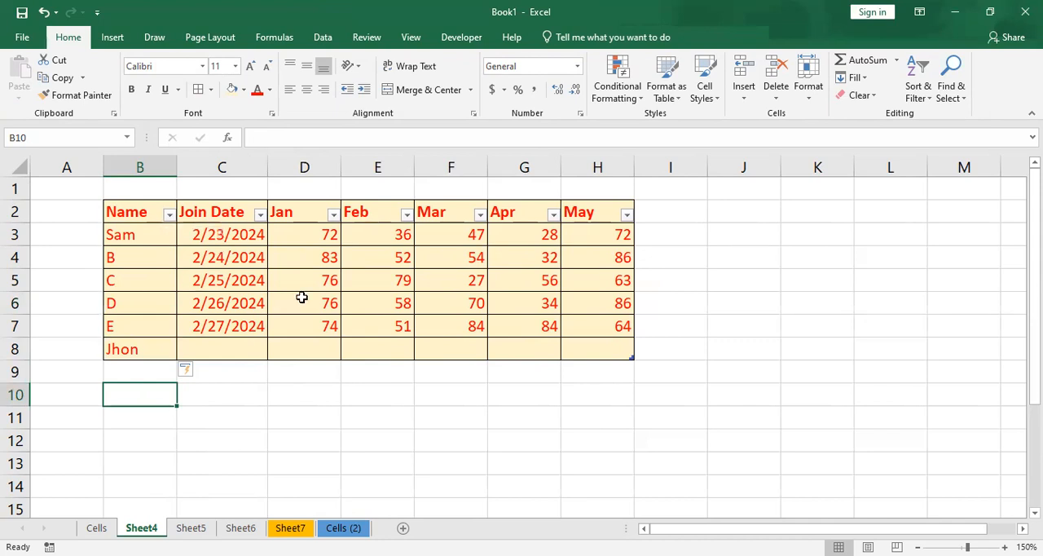
- Convert the table on Sheet4 back to a normal range
left_click(301, 297)
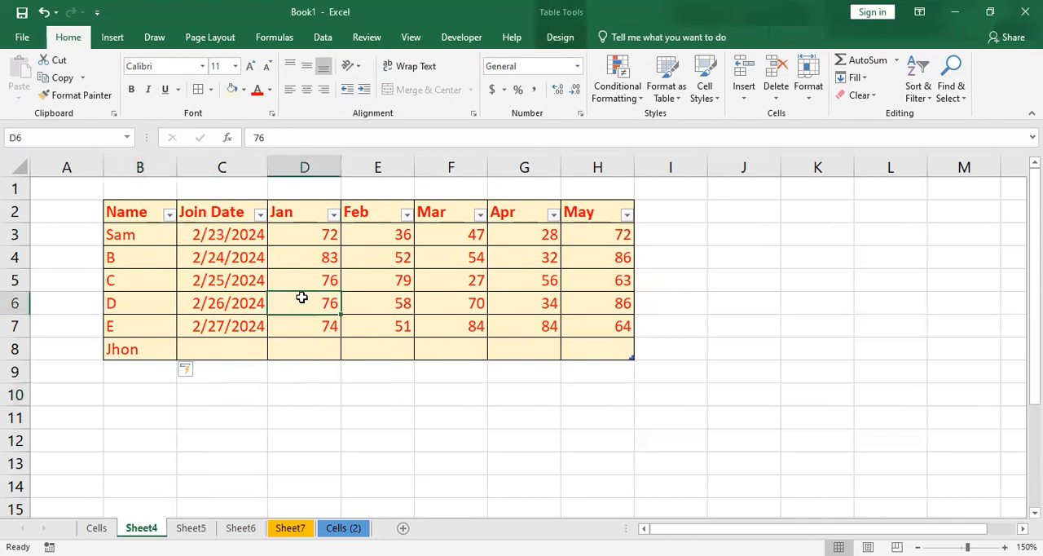
left_click(191, 288)
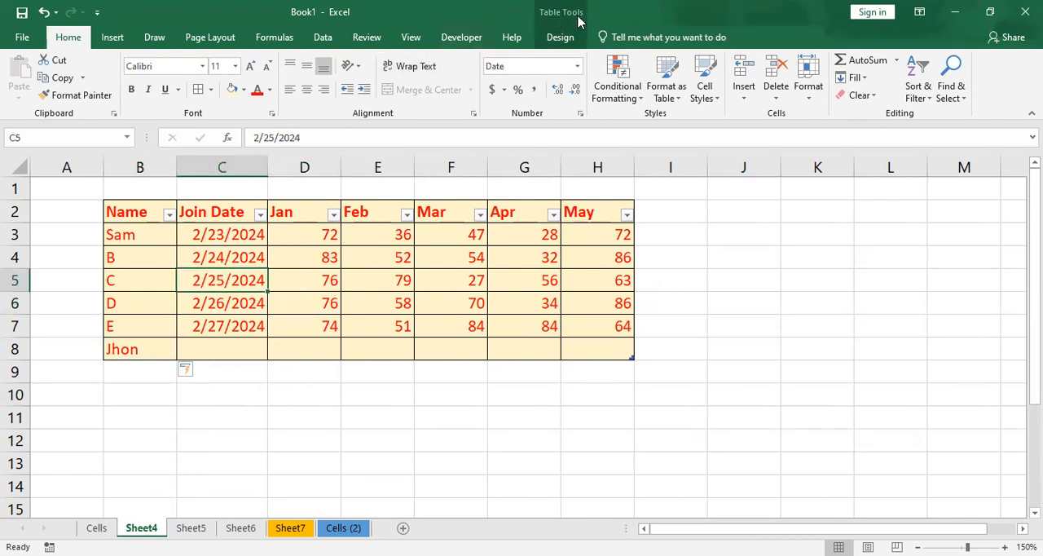
left_click(561, 39)
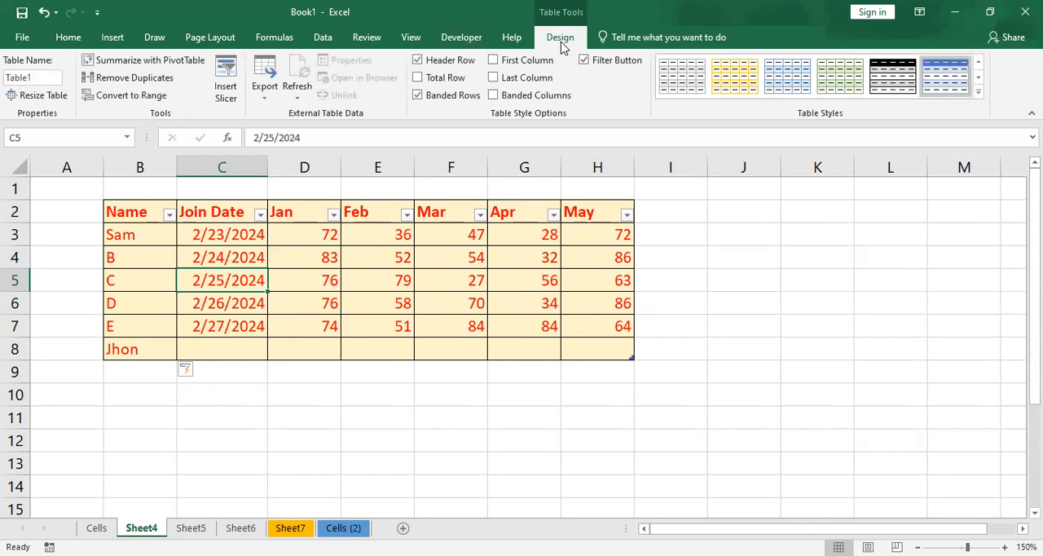
left_click(154, 99)
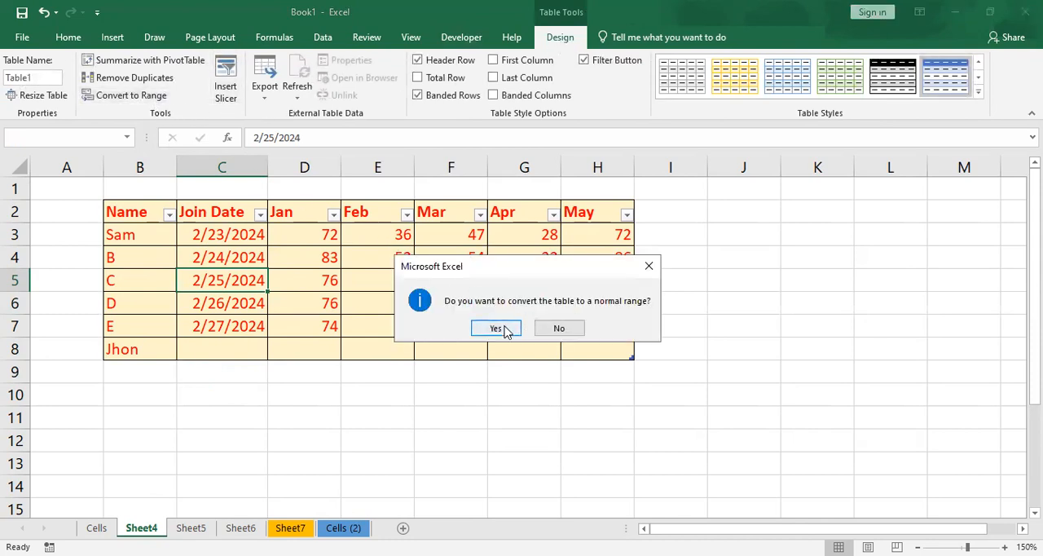
left_click(502, 330)
left_click(238, 326)
left_click(235, 237)
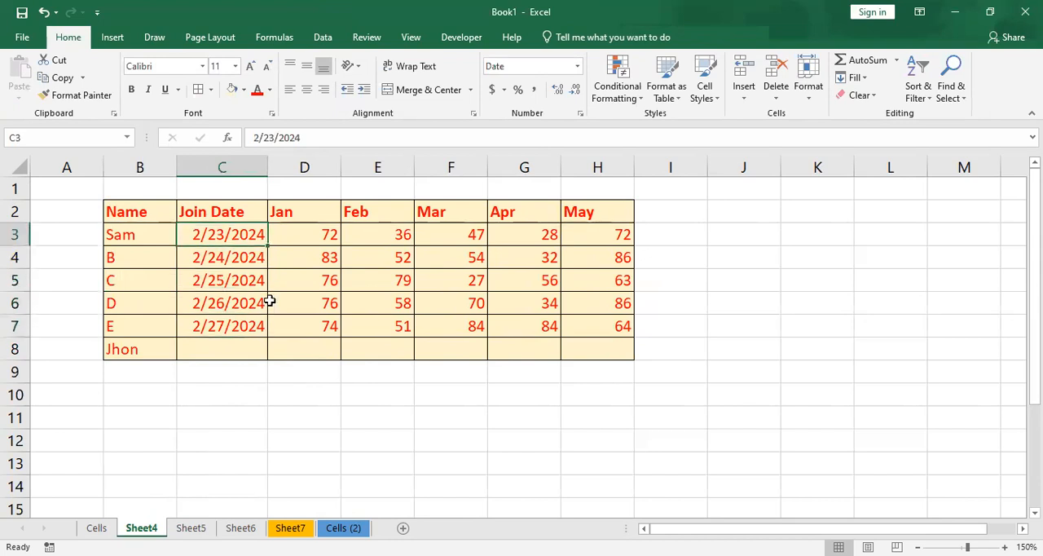
left_click(270, 302)
left_click(334, 255)
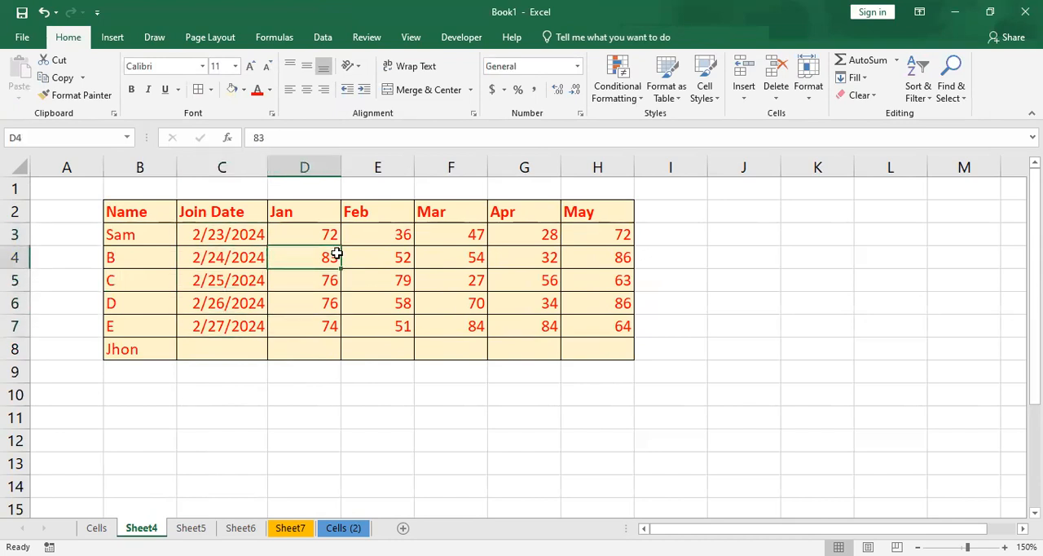
left_click(113, 38)
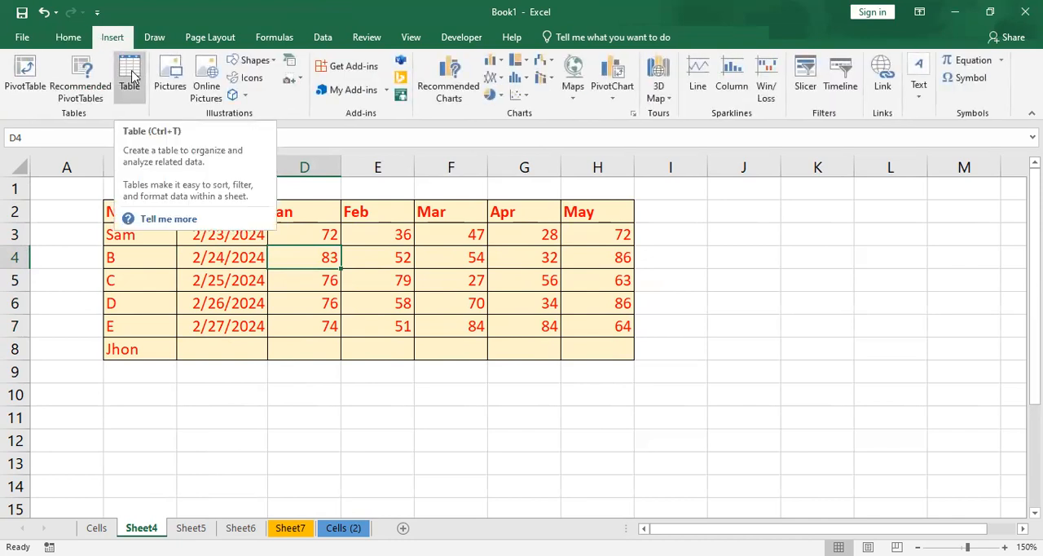
left_click_drag(140, 215, 559, 356)
left_click(189, 375)
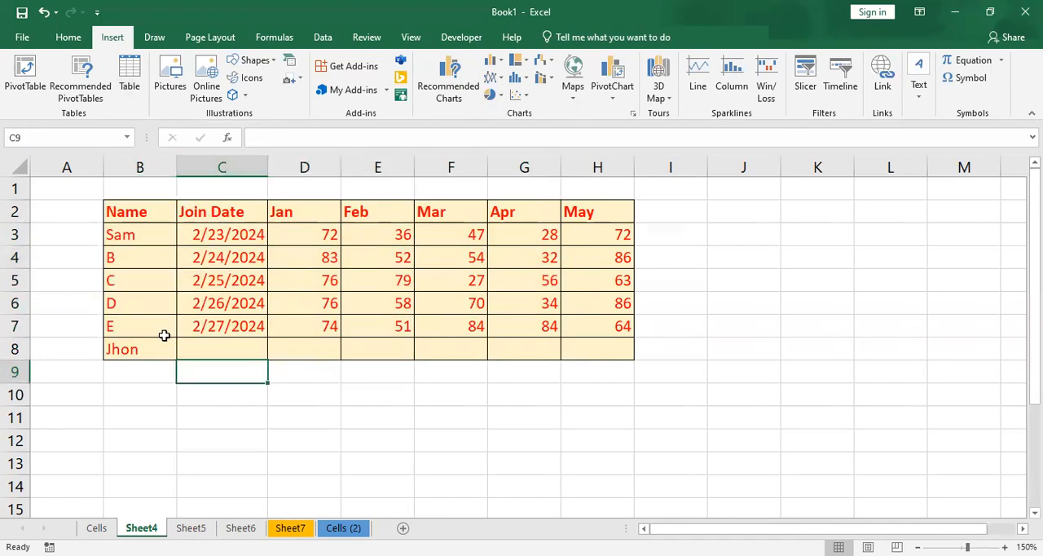
- Insert the picture cat-2083492__340 from the Pictures folder at cell B10, below the data
scroll(151, 326, "down", 1)
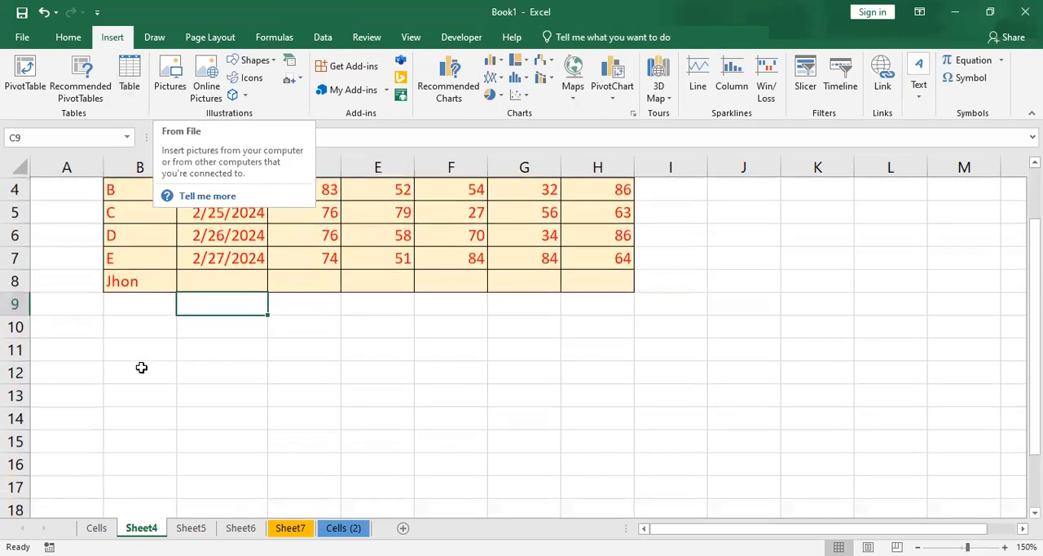
left_click(122, 328)
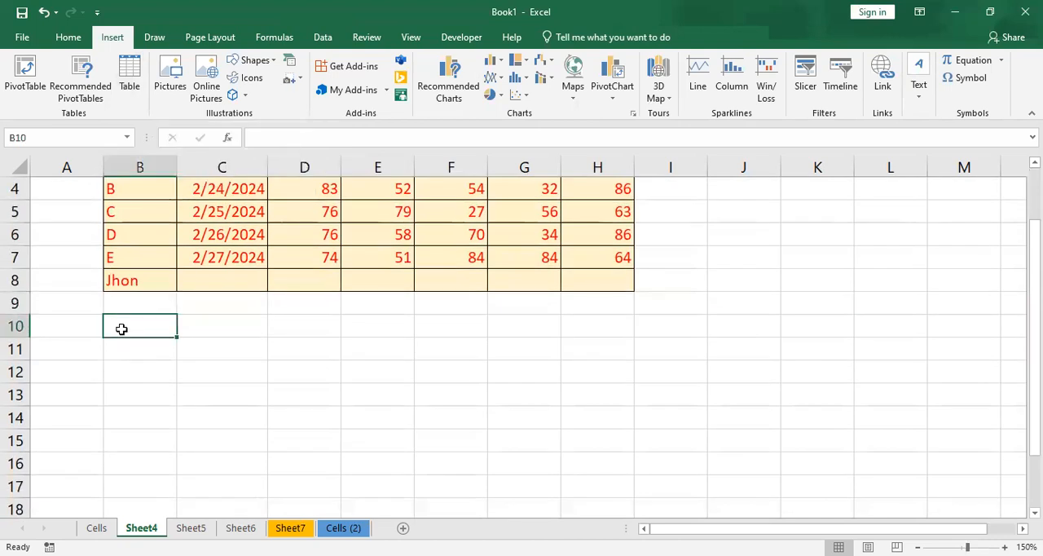
scroll(121, 328, "down", 1)
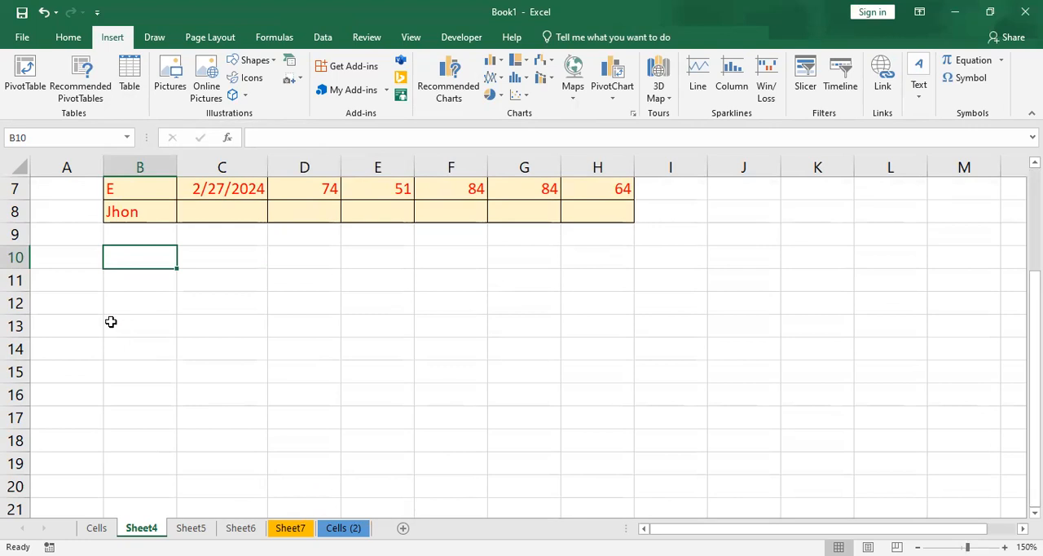
left_click(168, 79)
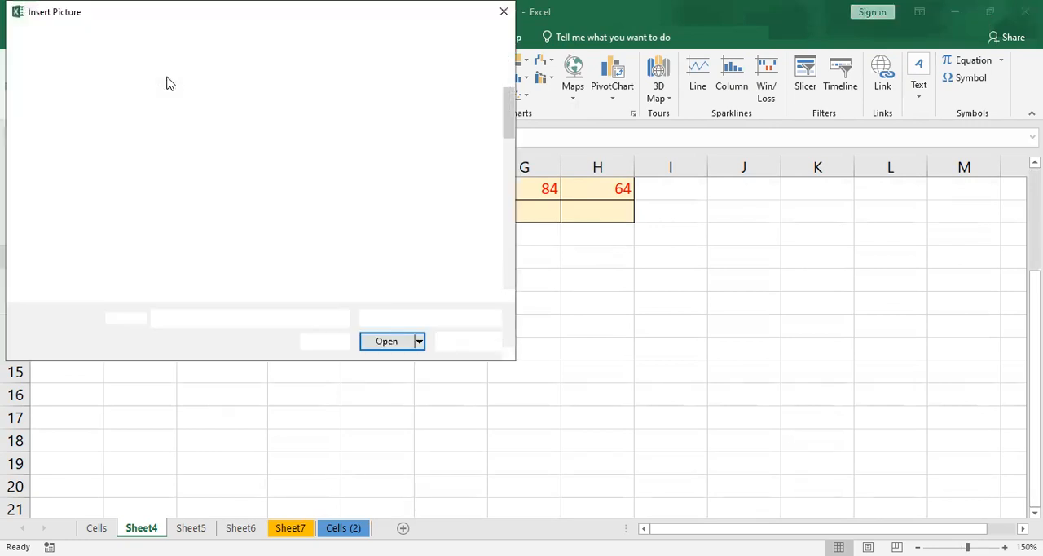
left_click_drag(503, 121, 514, 241)
left_click(269, 141)
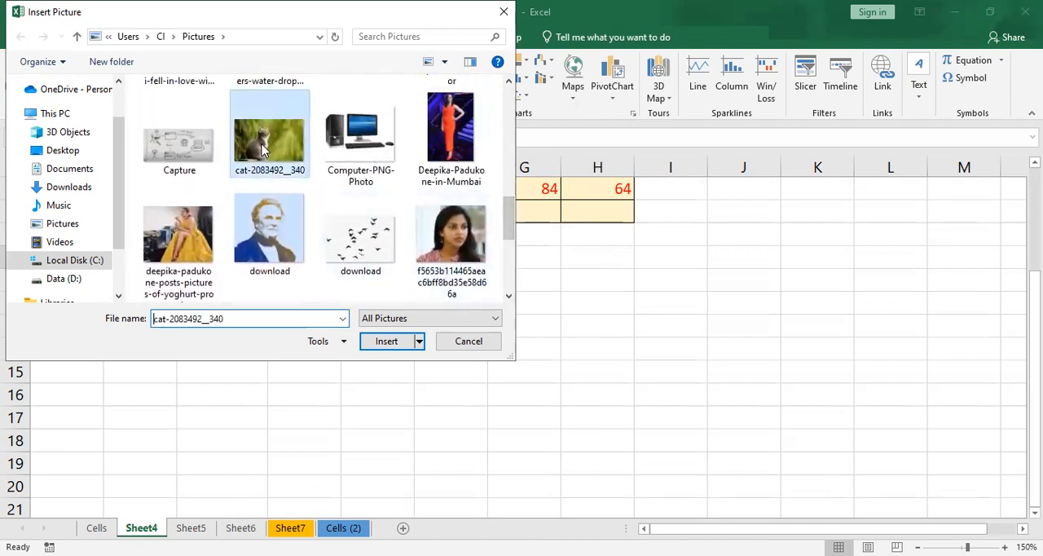
left_click(380, 341)
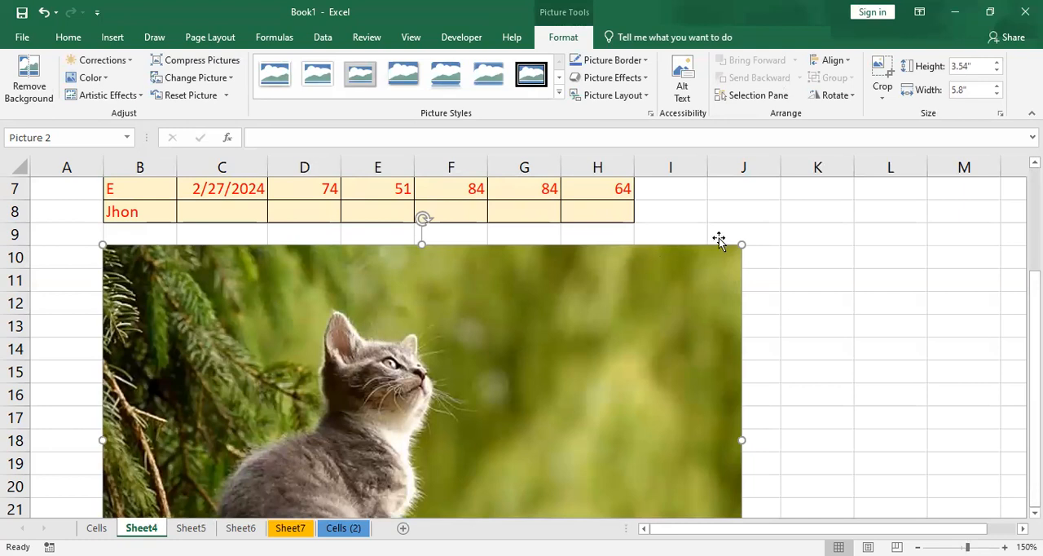
- Shrink the cat picture to about 1.79" high by 2.92" wide and position it just below the data, around rows 10 to 18
left_click_drag(738, 242, 617, 316)
left_click_drag(572, 361, 607, 287)
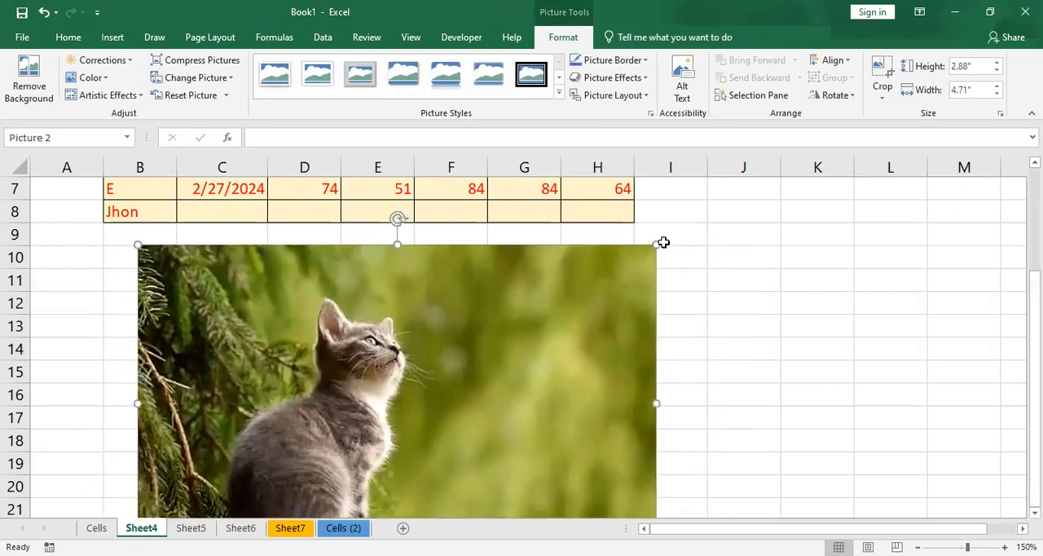
left_click_drag(655, 244, 522, 326)
left_click_drag(428, 366, 437, 327)
left_click_drag(547, 243, 484, 287)
left_click_drag(400, 348, 387, 311)
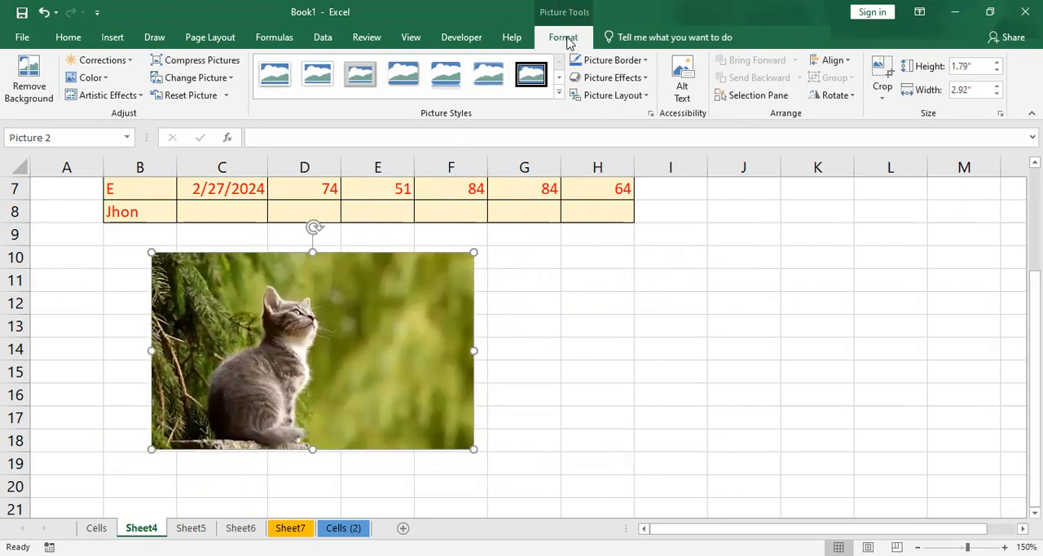
- Remove the cat picture's background automatically and keep the changes
left_click(587, 294)
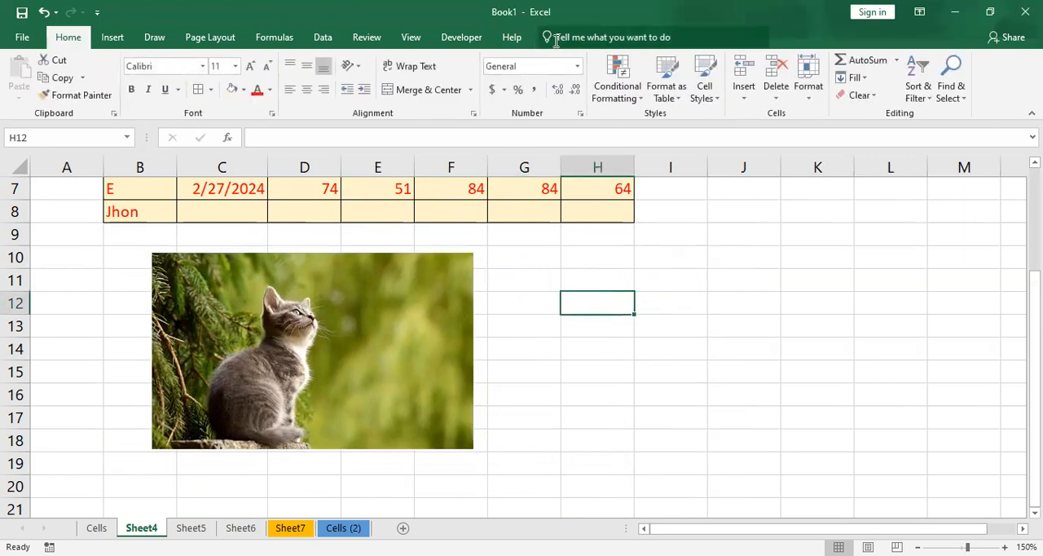
left_click(242, 294)
left_click(560, 39)
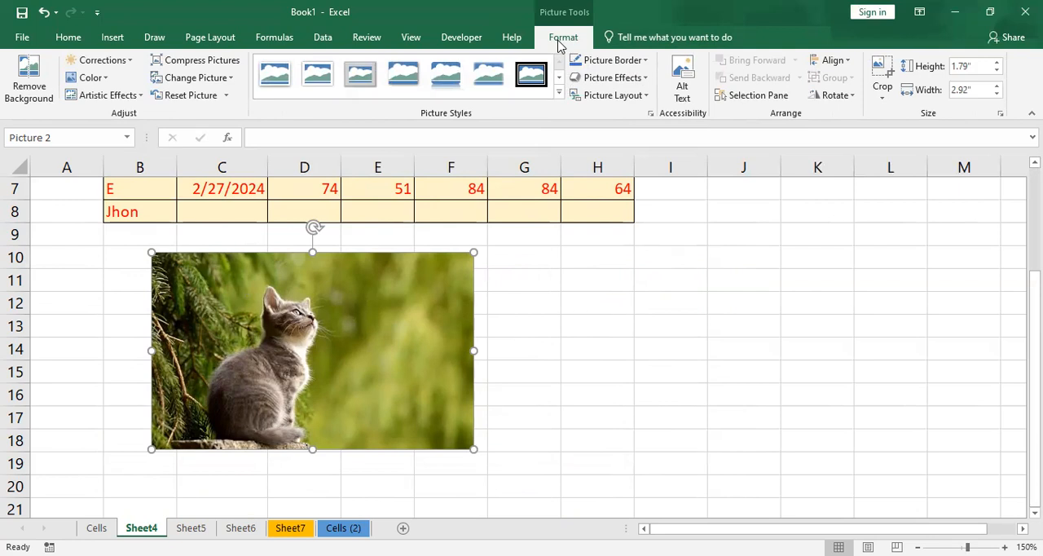
left_click(29, 75)
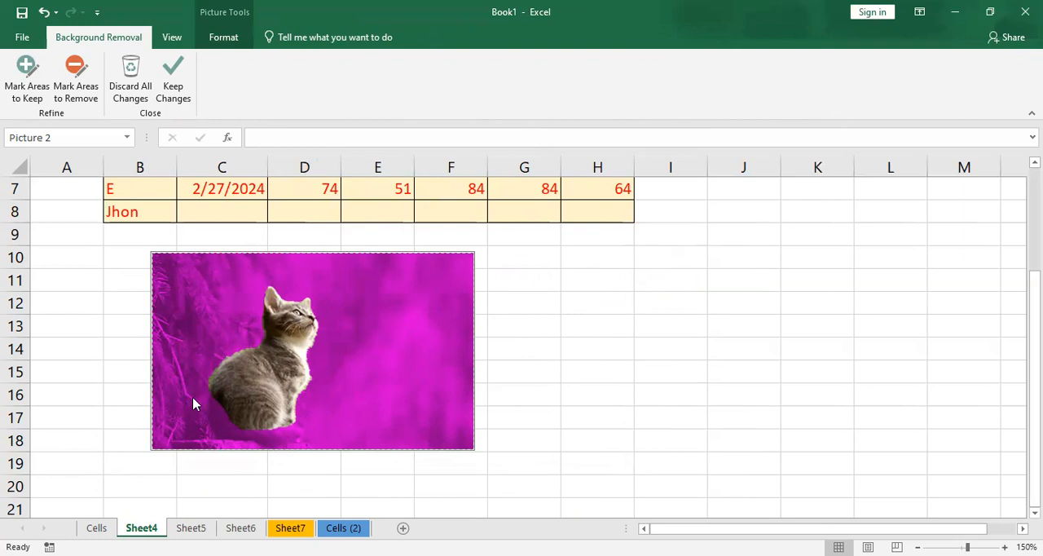
left_click(182, 97)
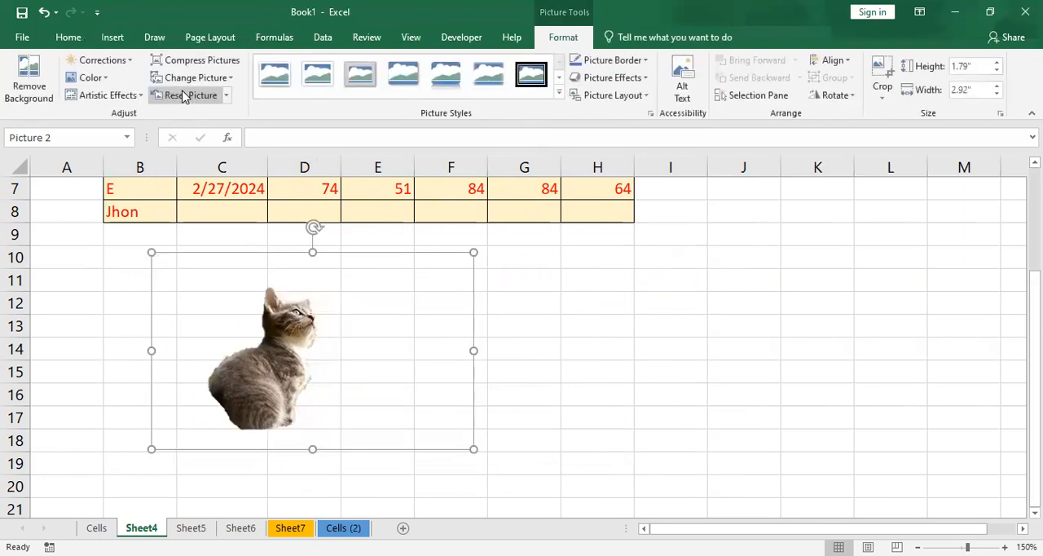
left_click(627, 350)
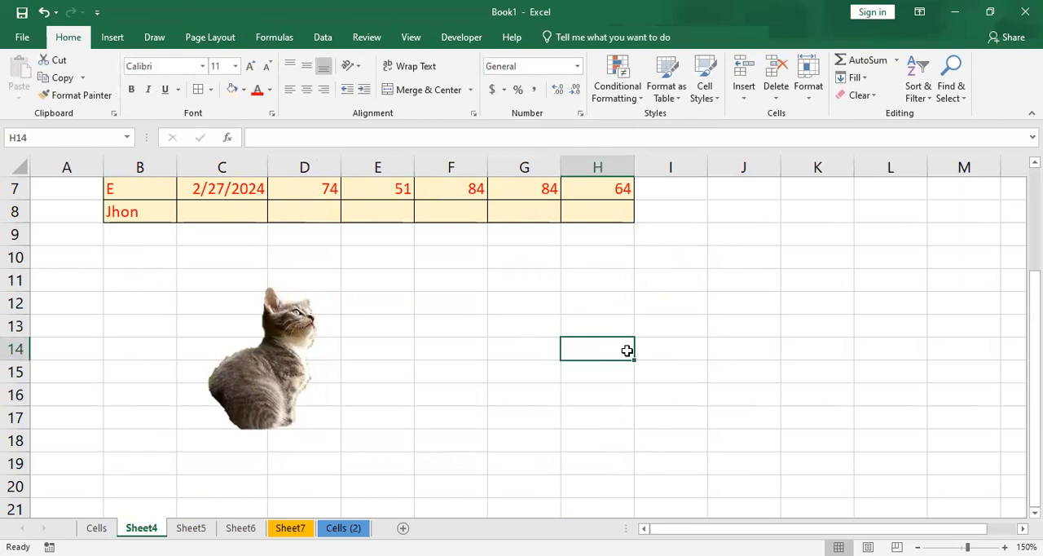
- Refine the background removal by marking the cat's lower body, tail and the ledge beneath it as areas to keep, and keep the changes
left_click(279, 363)
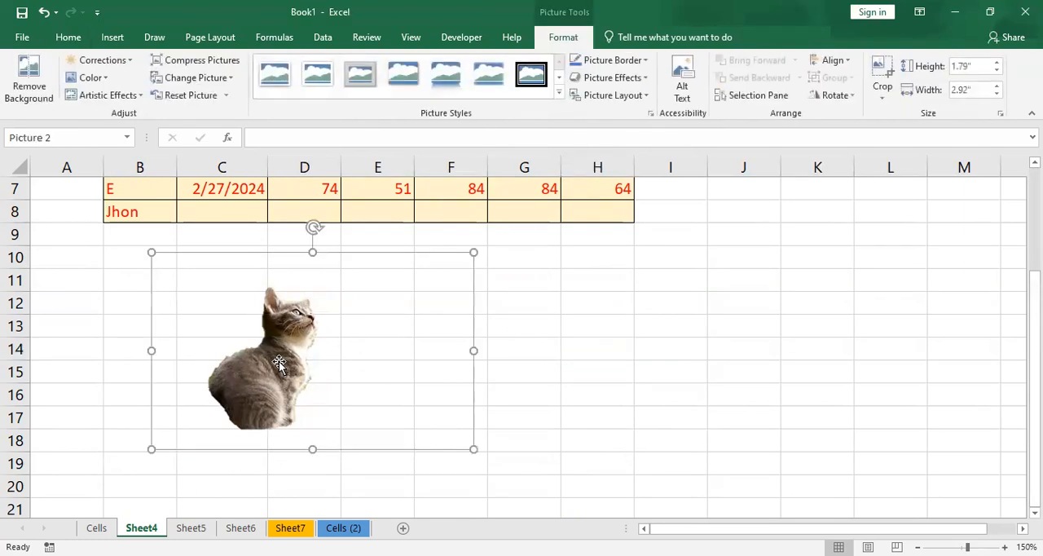
left_click(25, 88)
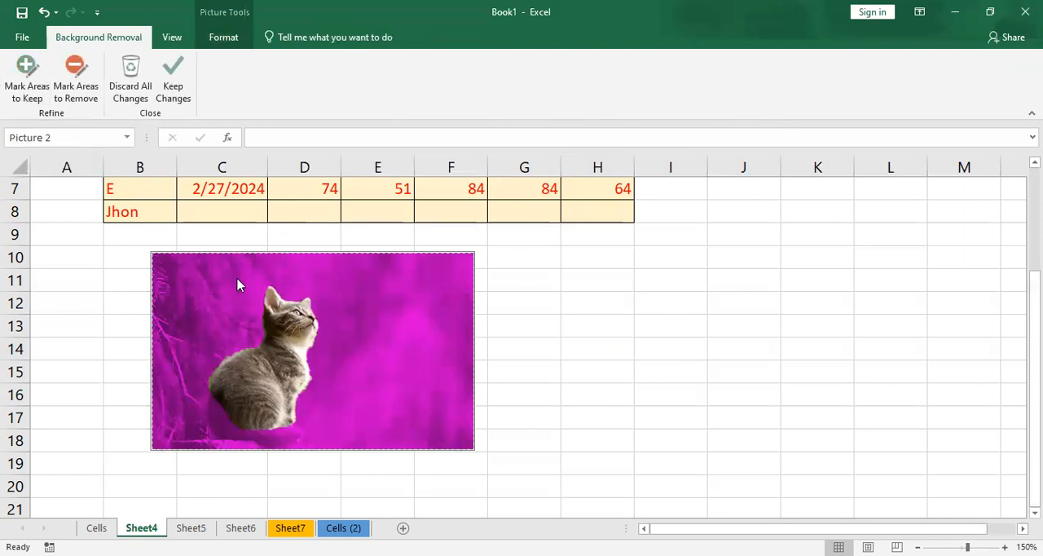
left_click(34, 95)
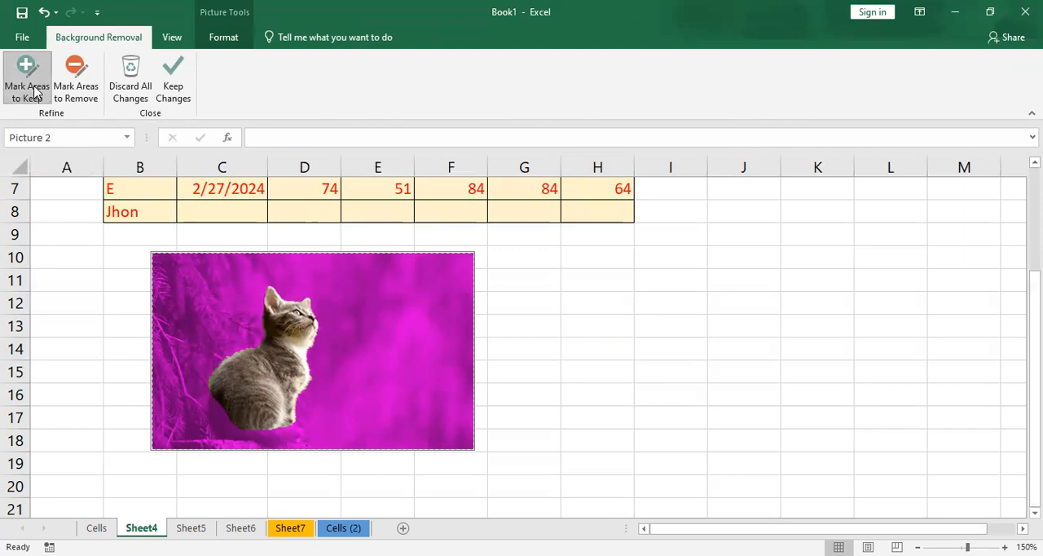
mouse_move(215, 403)
left_mouse_down()
mouse_move(217, 423)
mouse_move(248, 437)
left_mouse_up()
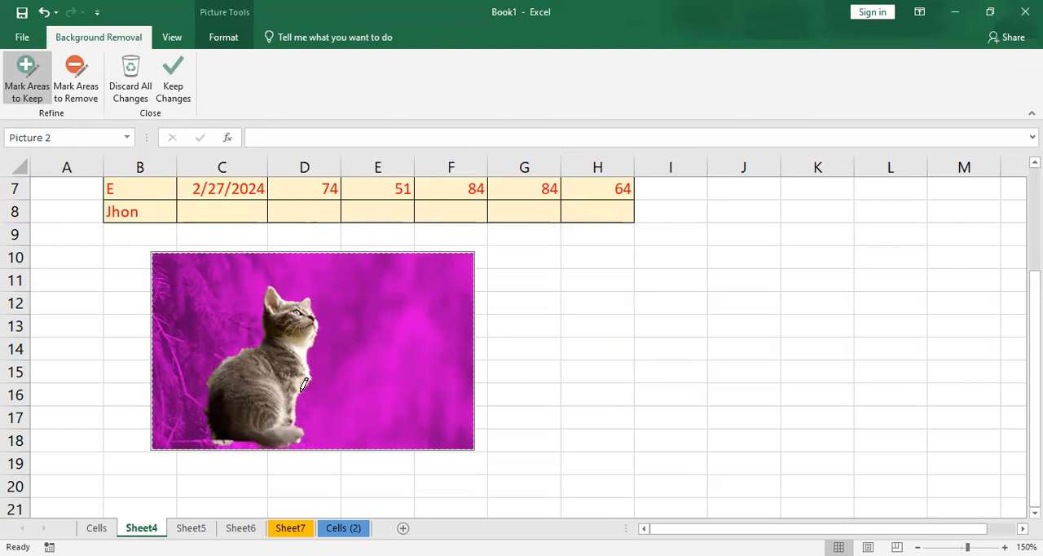
left_click_drag(308, 450, 294, 435)
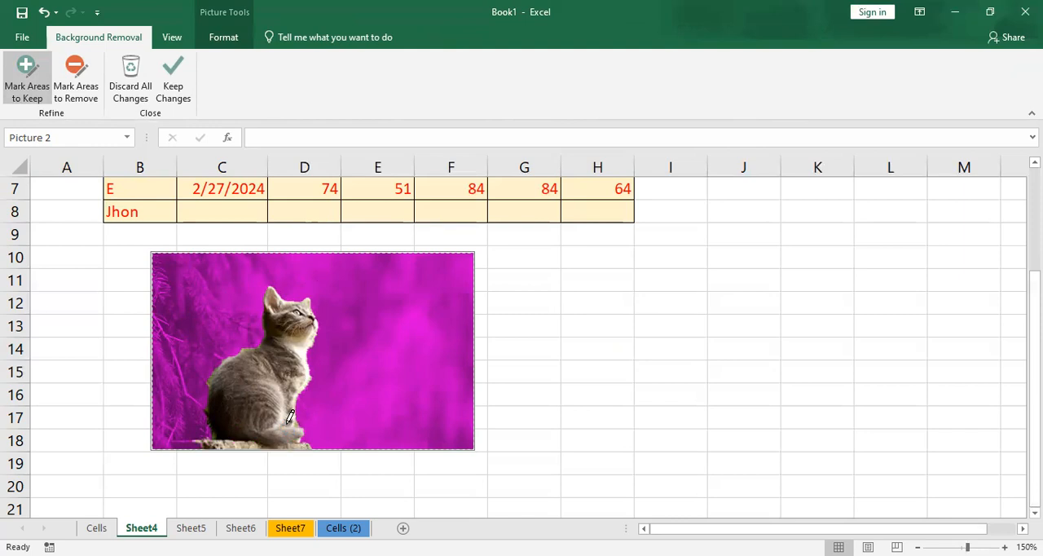
left_click(172, 77)
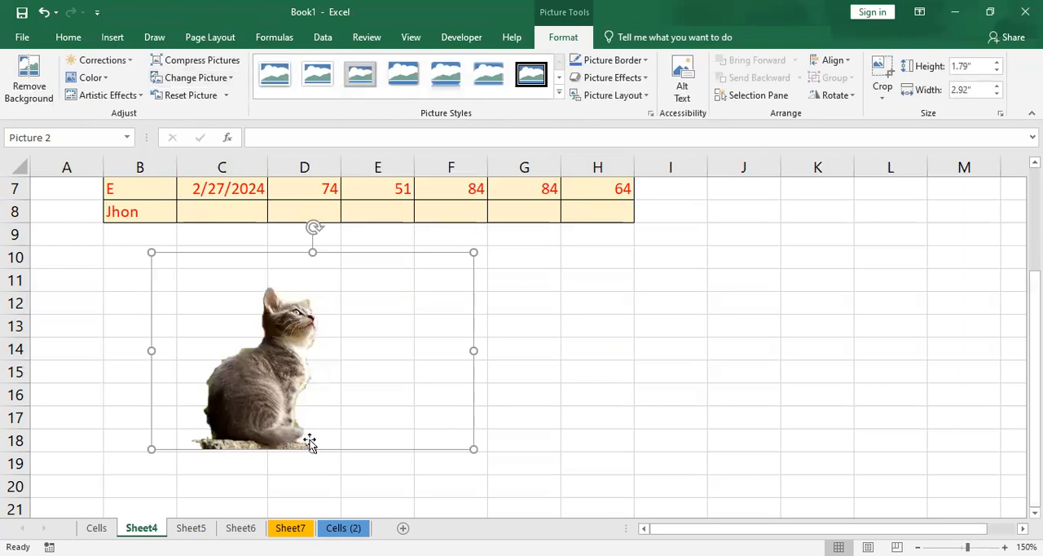
- Refine the background removal by marking the ledge and the lowest part of the cat as areas to remove, and keep the changes
left_click(40, 77)
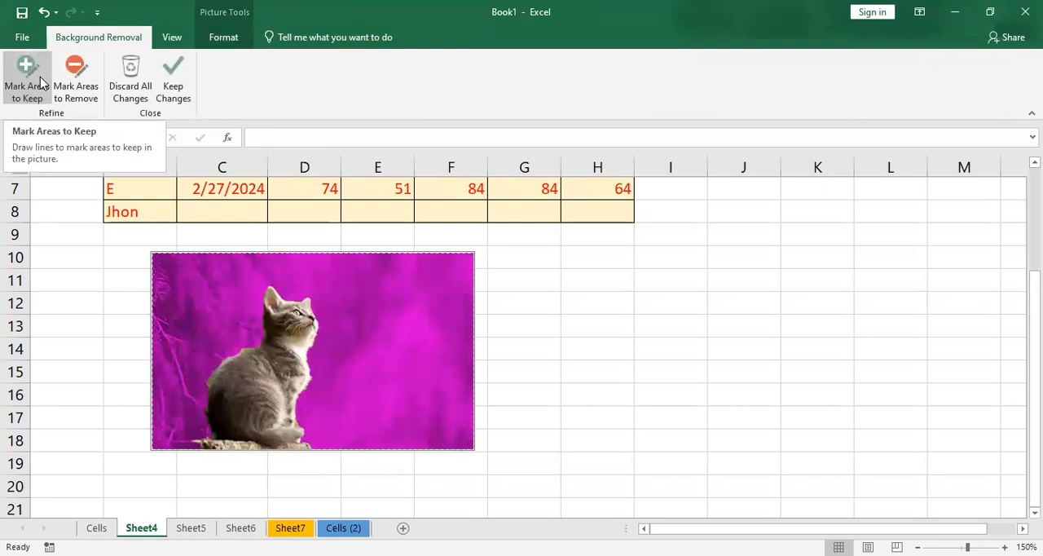
left_click(86, 91)
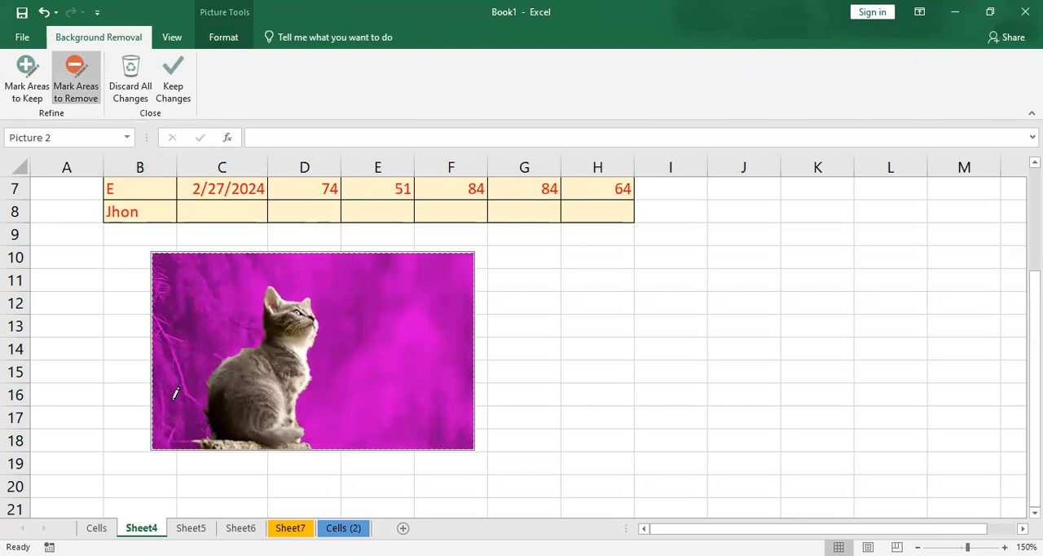
mouse_move(200, 442)
left_mouse_down()
mouse_move(310, 435)
mouse_move(204, 428)
mouse_move(314, 428)
left_mouse_up()
left_click_drag(214, 437, 295, 429)
left_click_drag(206, 417, 330, 420)
mouse_move(207, 409)
left_mouse_down()
mouse_move(339, 410)
mouse_move(222, 404)
left_mouse_up()
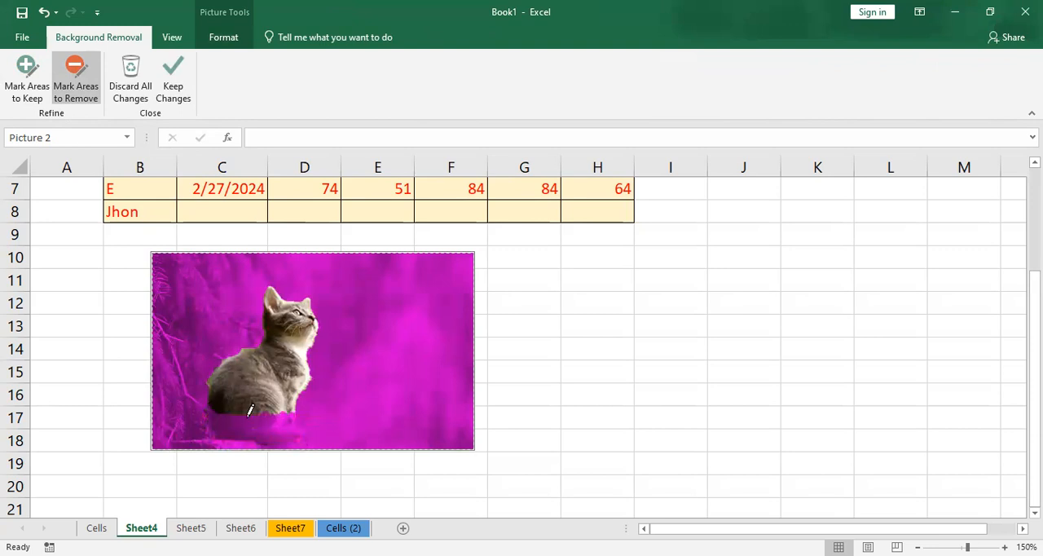
left_click(173, 89)
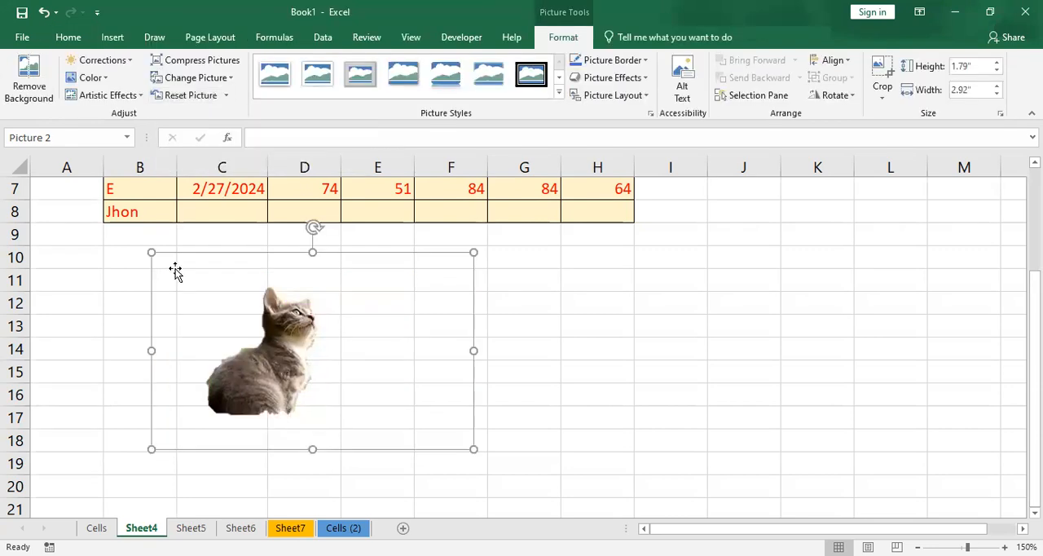
- Discard all background removal changes on the cat picture
left_click(29, 91)
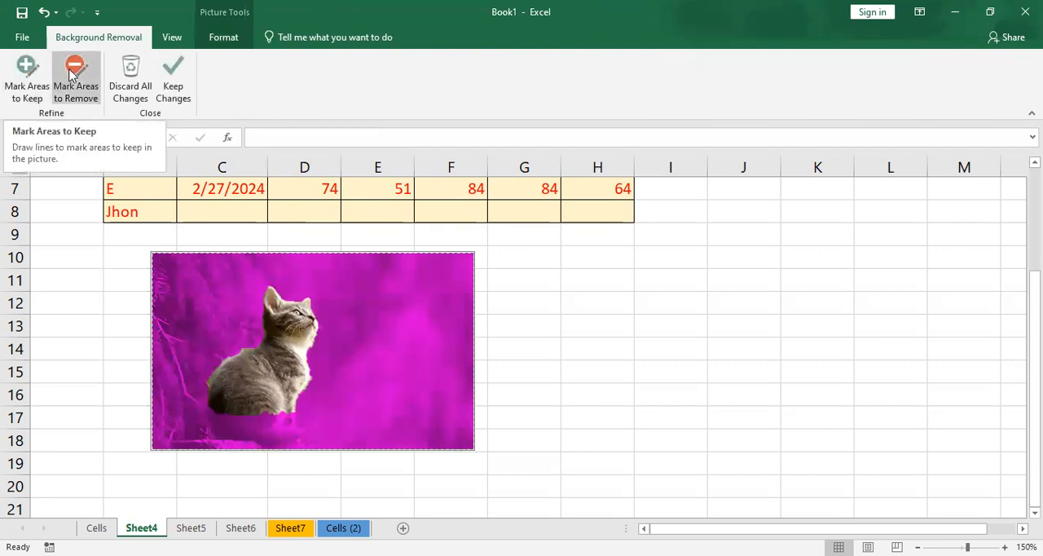
left_click(130, 91)
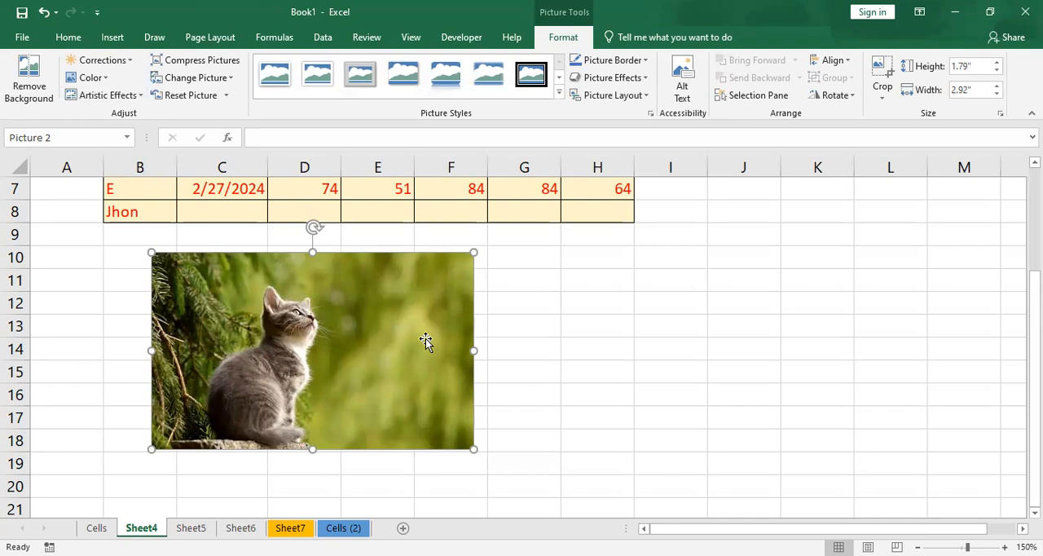
- Sharpen the cat picture by 50% and apply the correction preset with brightness +20% and contrast -20%
left_click(112, 63)
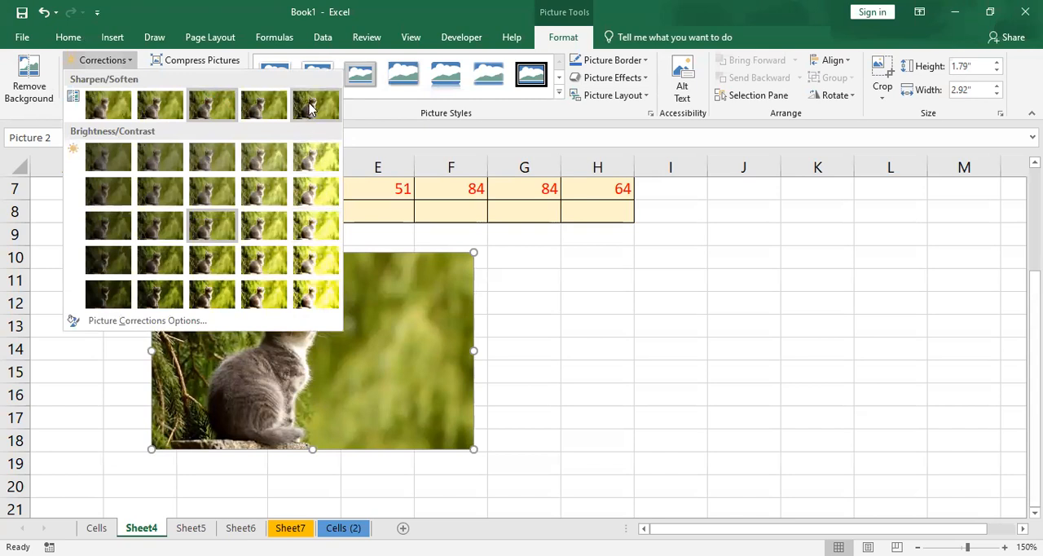
left_click(315, 334)
left_click(98, 61)
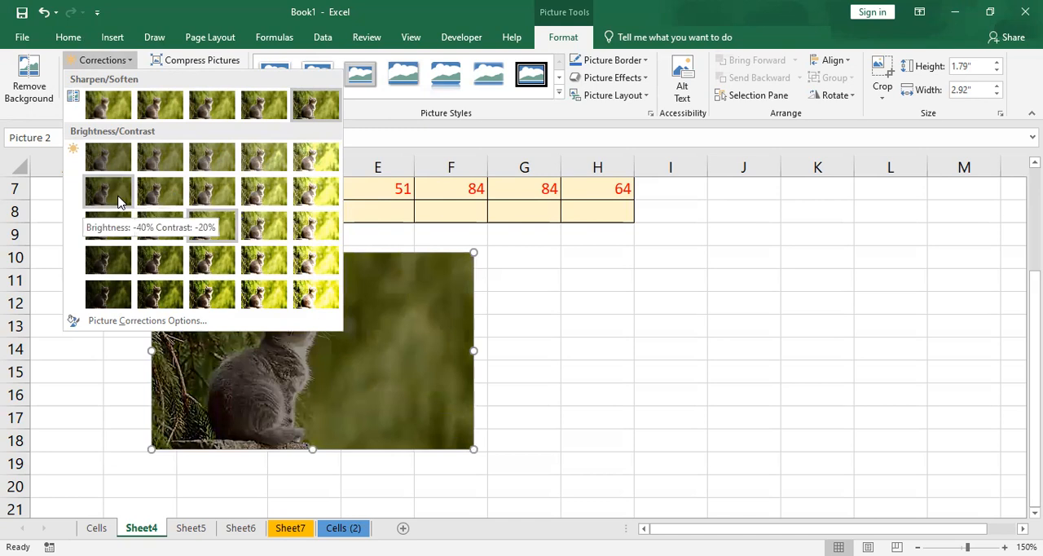
left_click(251, 194)
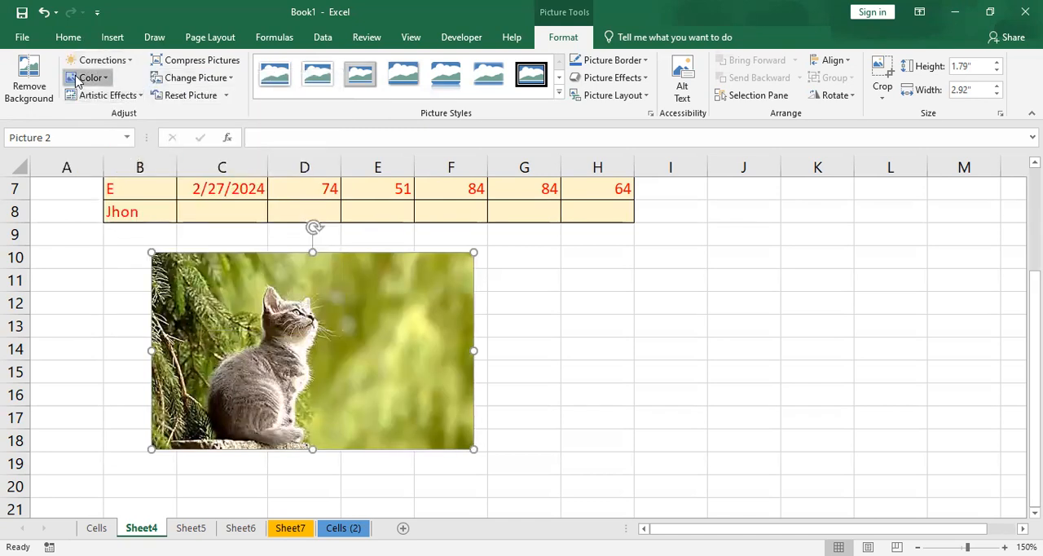
- Try the color options and an artistic effect from the fourth row of the gallery on the cat picture
left_click(84, 77)
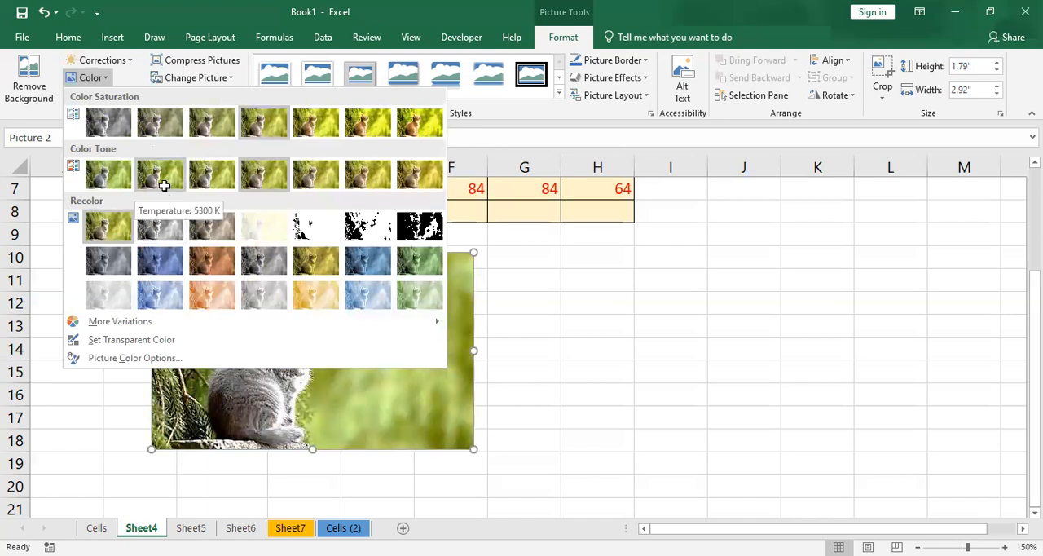
key("Escape")
left_click(104, 95)
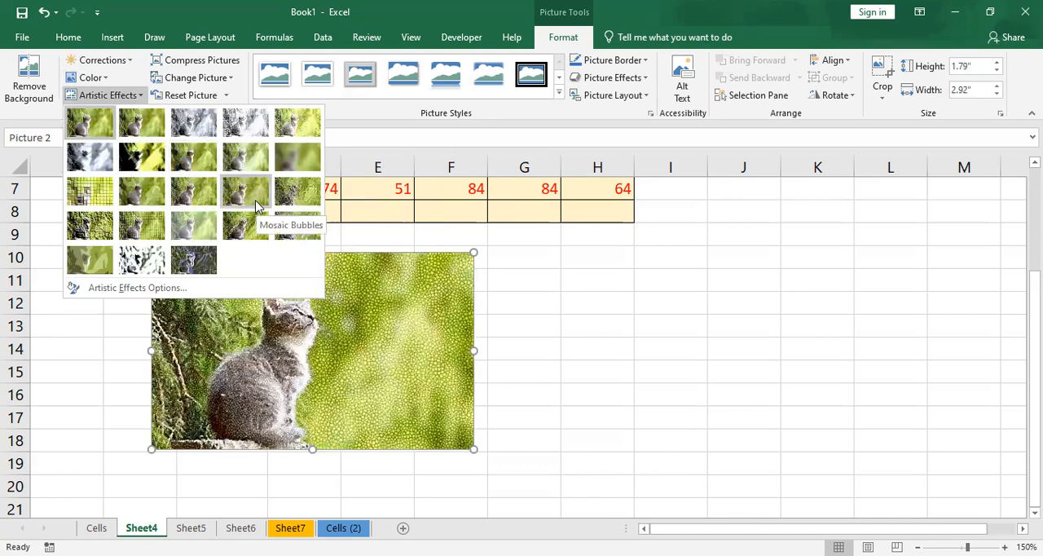
left_click(214, 229)
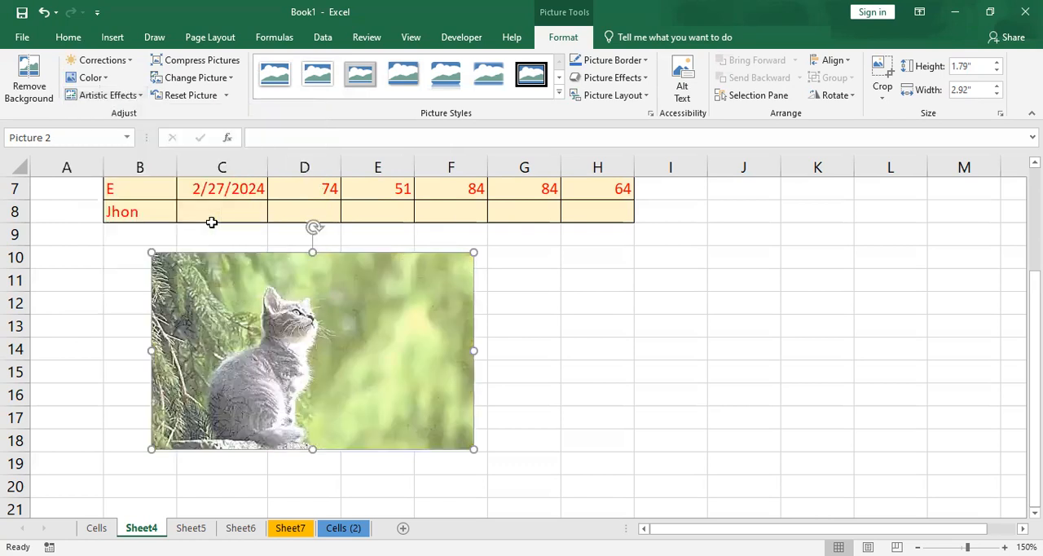
- Reset the cat picture to discard all of its formatting changes
left_click(184, 96)
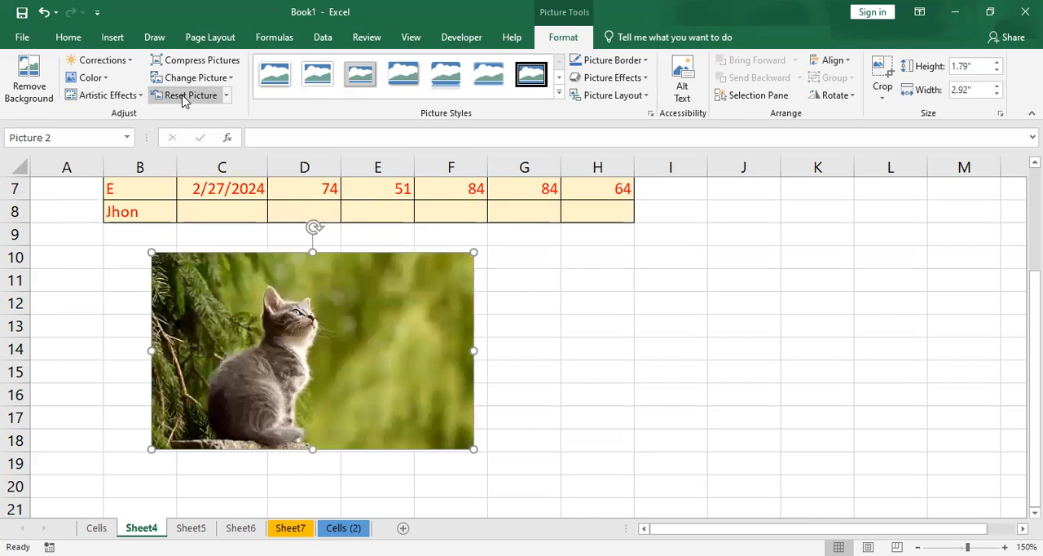
- Replace the cat picture with the sunset seascape image file whose name starts with 360_F_276449235
left_click(181, 81)
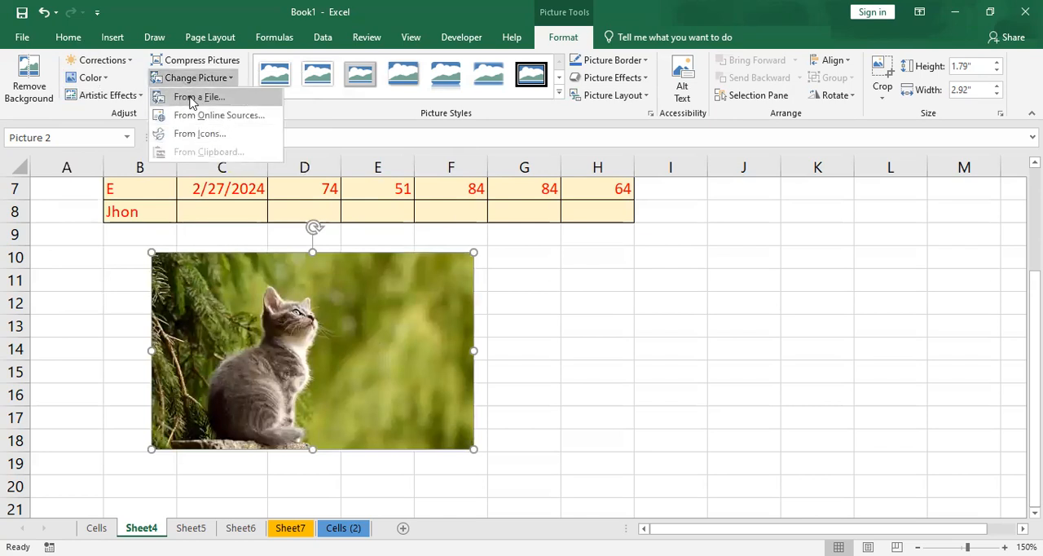
scroll(418, 254, "down", 3)
left_click(178, 130)
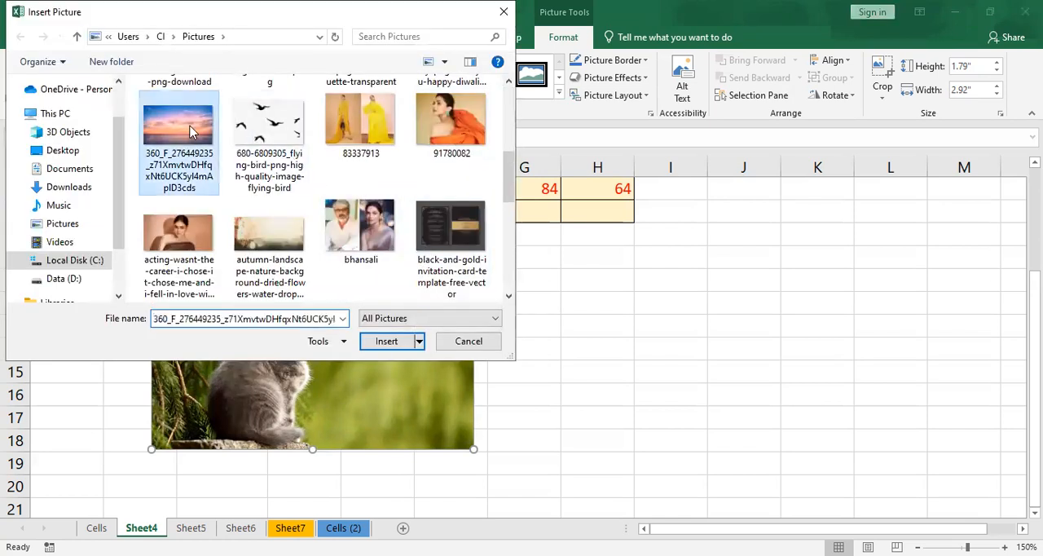
left_click(396, 348)
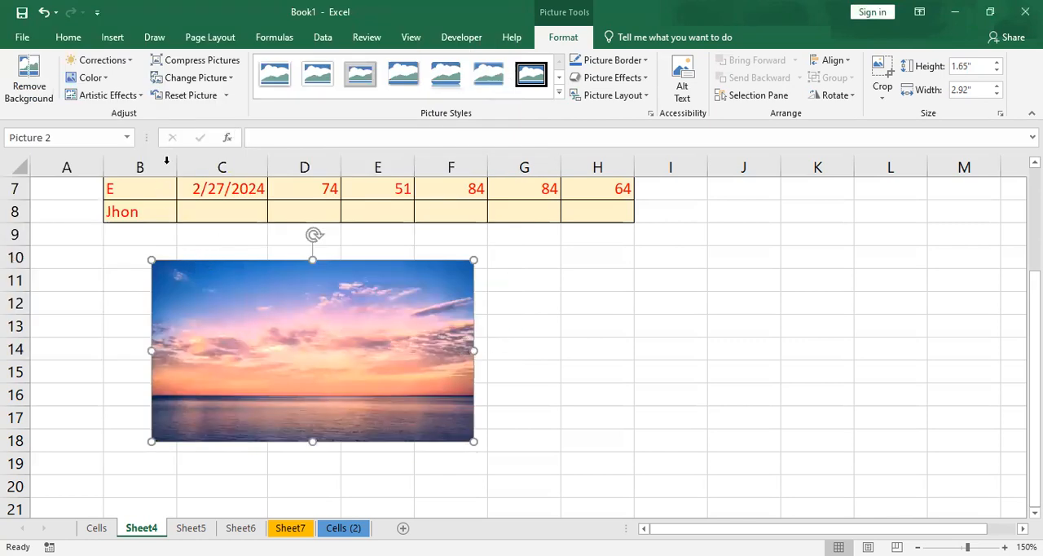
- Replace the sunset picture with the online picture of two elephants standing in a river from the Animals category
left_click(226, 95)
left_click(231, 79)
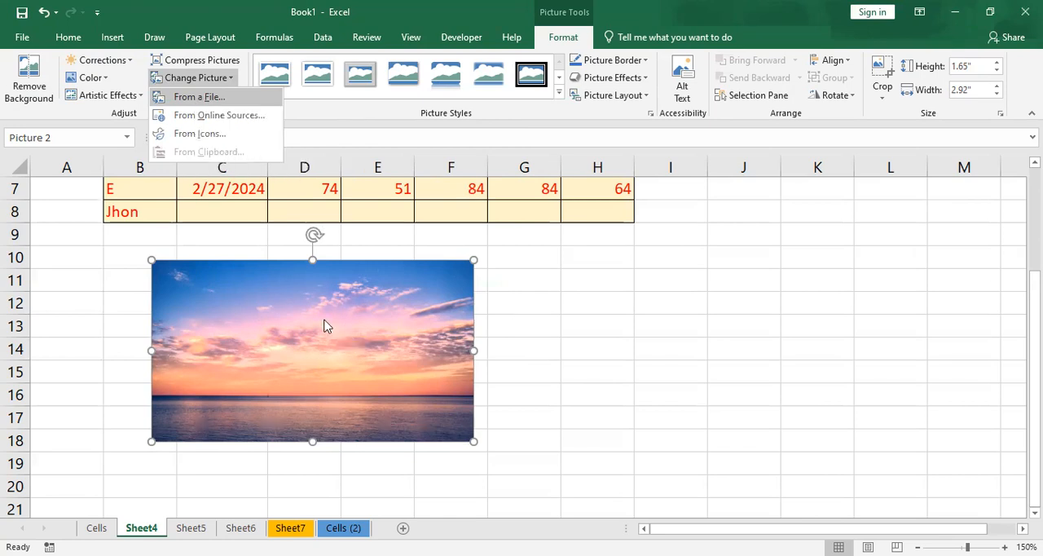
left_click(208, 121)
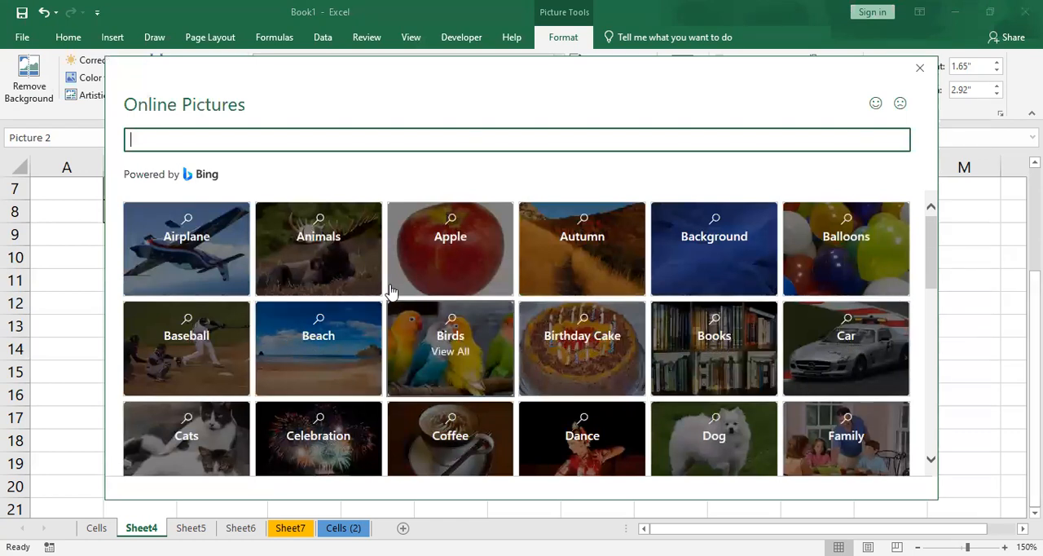
left_click(324, 255)
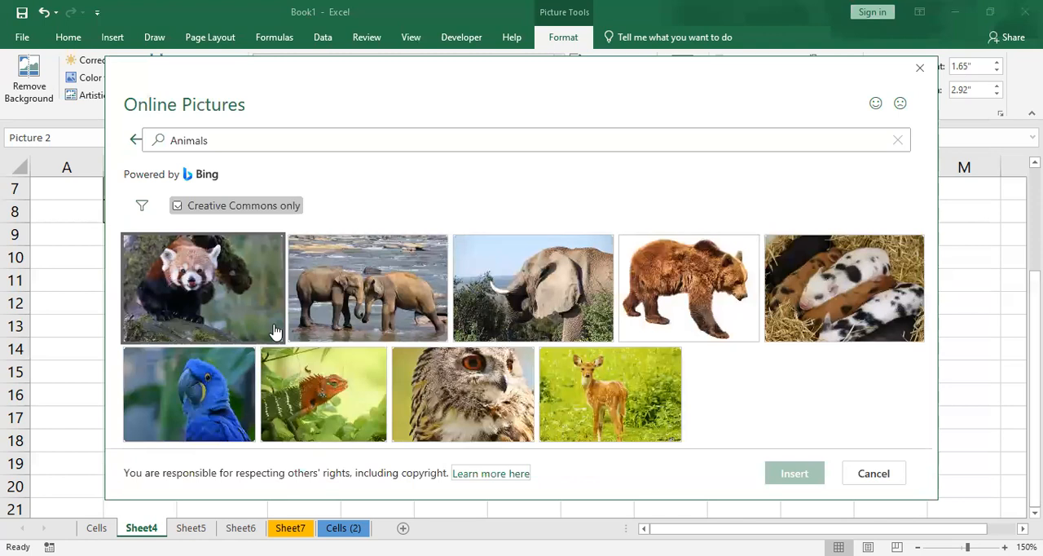
left_click(350, 280)
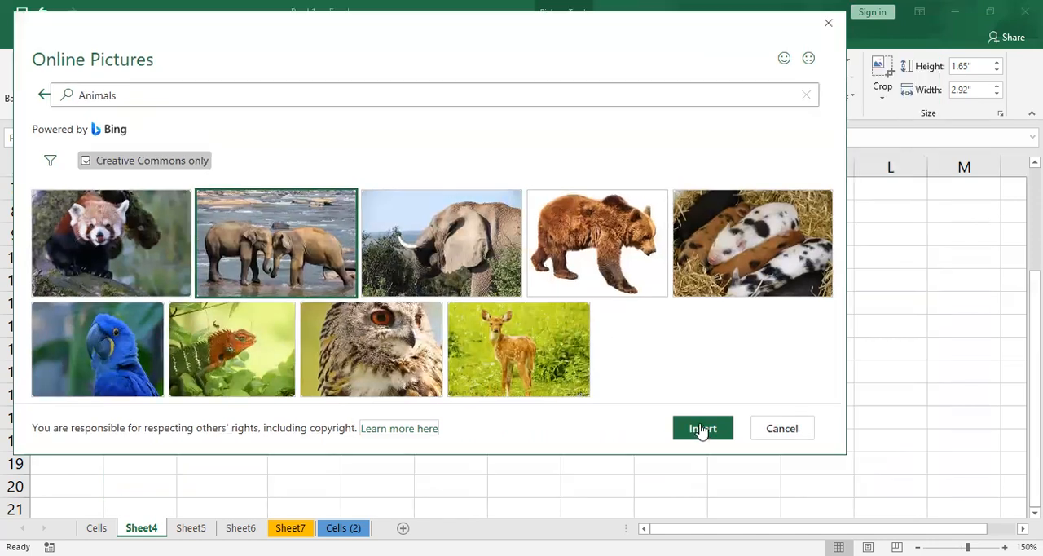
left_click(702, 430)
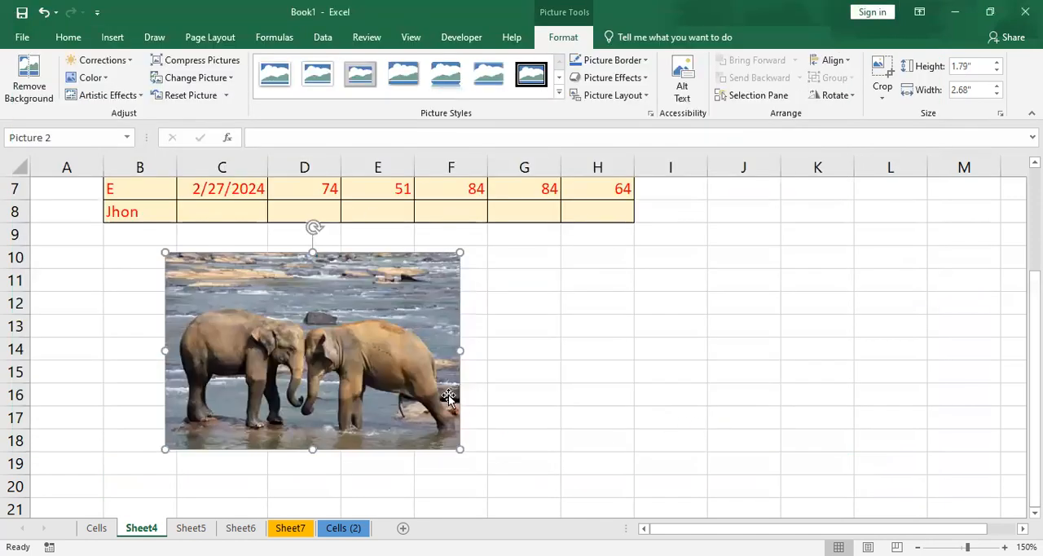
- Replace the elephant picture with the first bar chart icon in the Analytics category
left_click(231, 78)
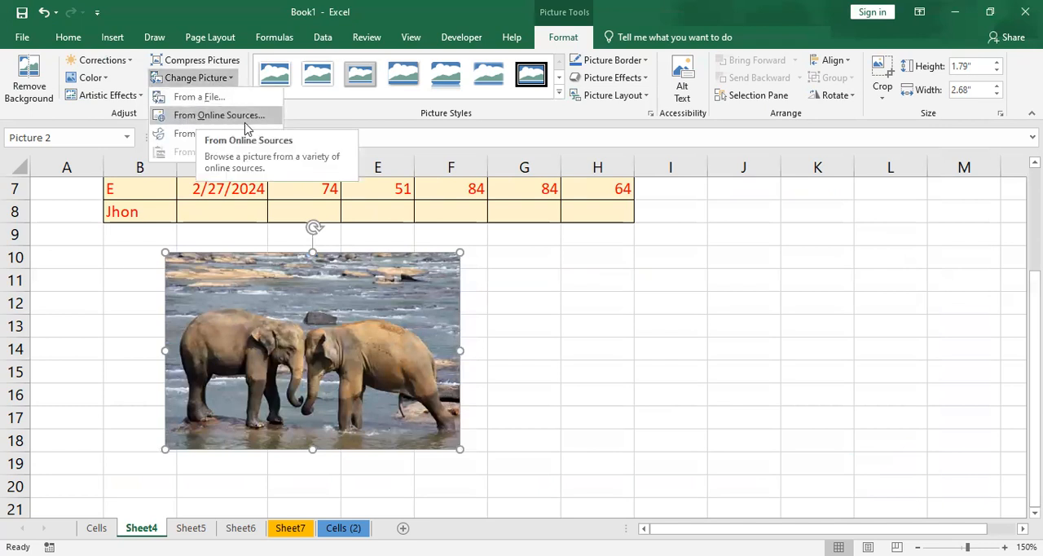
left_click(200, 134)
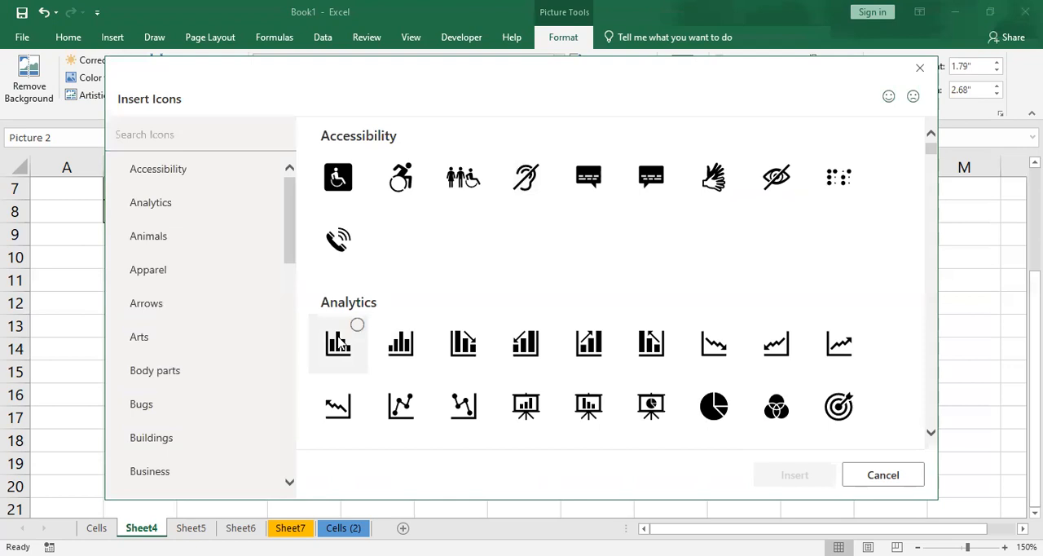
left_click(339, 343)
left_click(339, 343)
left_click(339, 343)
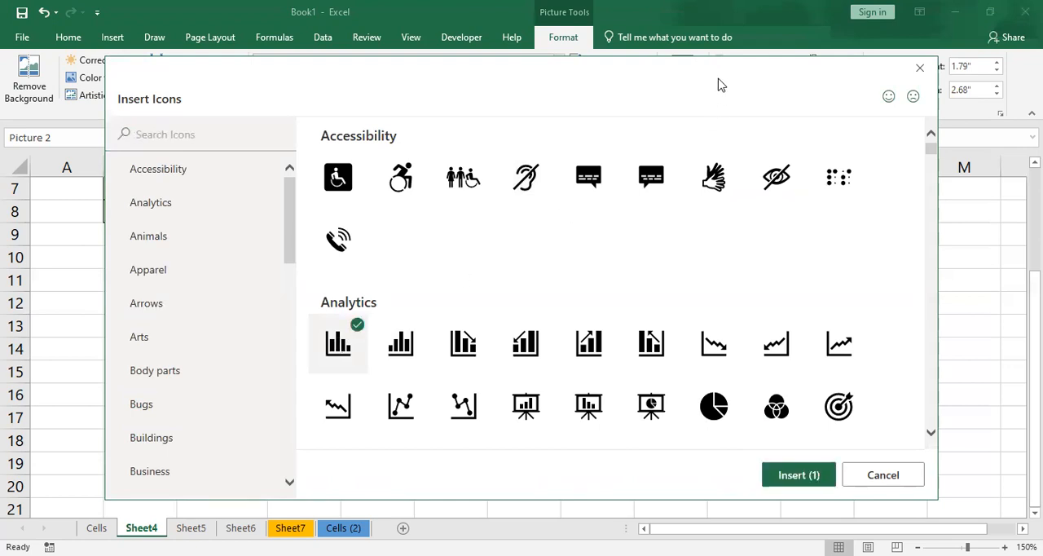
left_click(736, 424)
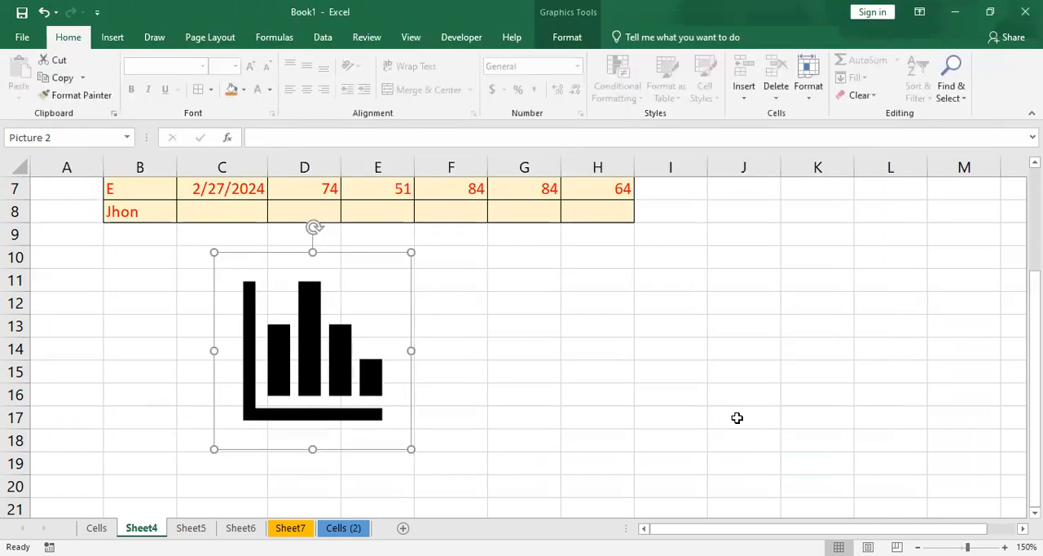
- Review the graphics formatting options for the bar chart icon and undo its replacement of the elephant picture
scroll(495, 351, "up", 1)
left_click(564, 38)
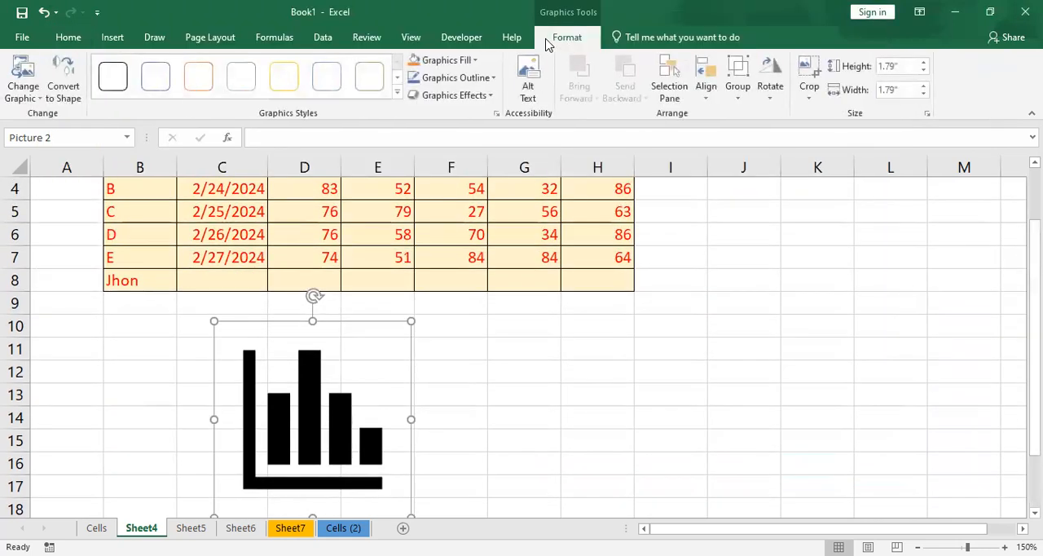
left_click(489, 364)
scroll(488, 364, "down", 2)
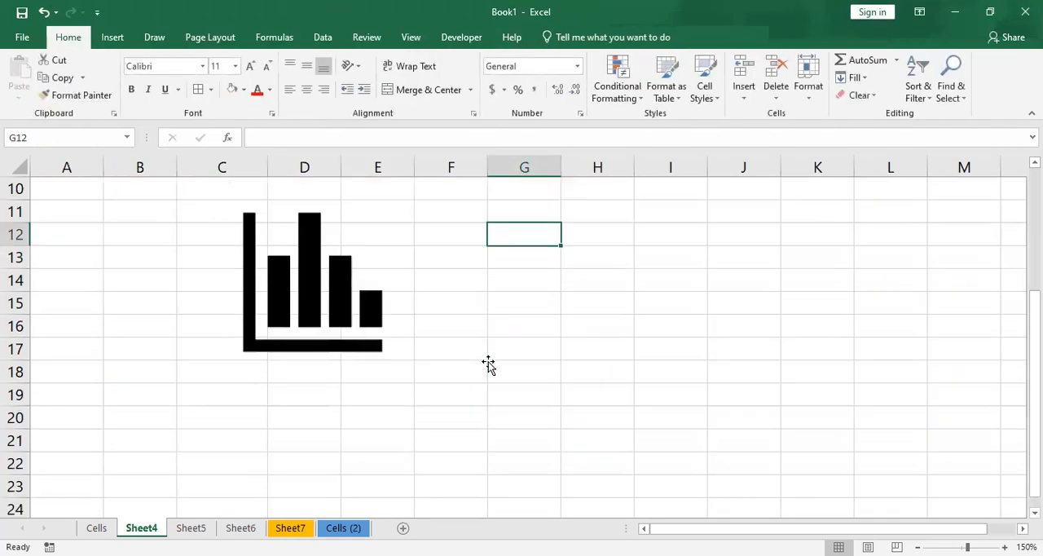
left_click(349, 306)
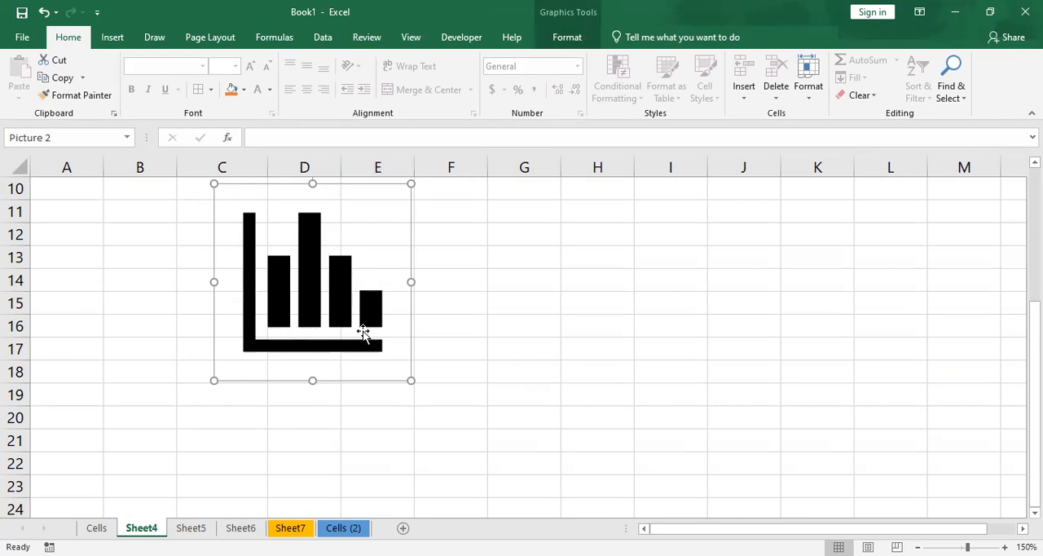
left_click(576, 37)
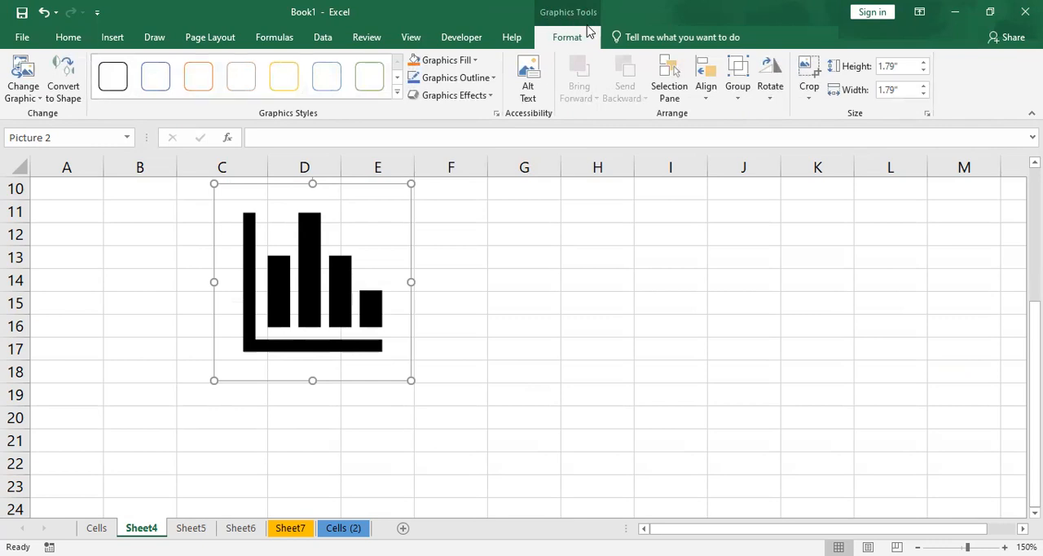
left_click(424, 321)
left_click(50, 17)
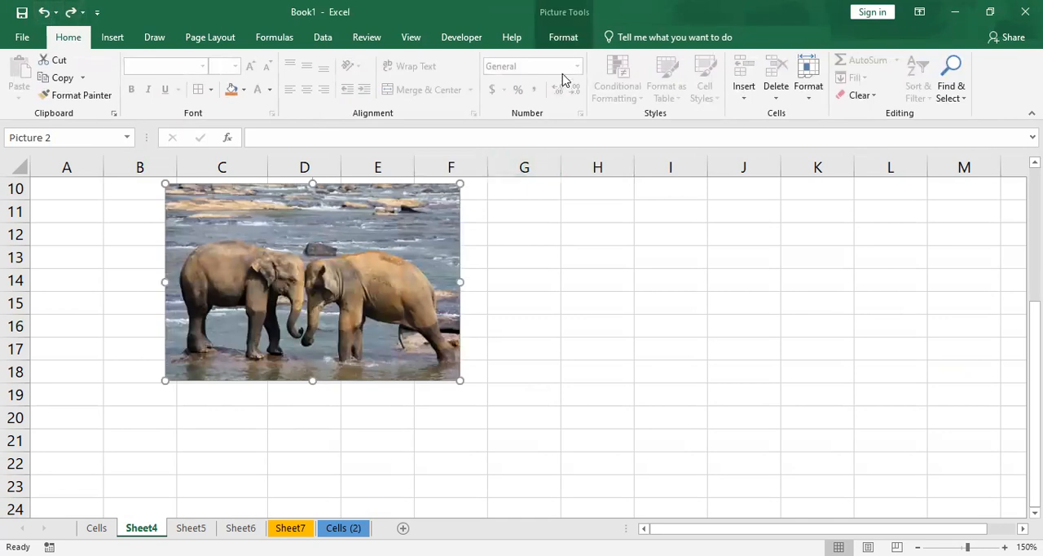
- Move the elephant picture so that it spans columns C to G and rows 10 to 19
left_click(562, 45)
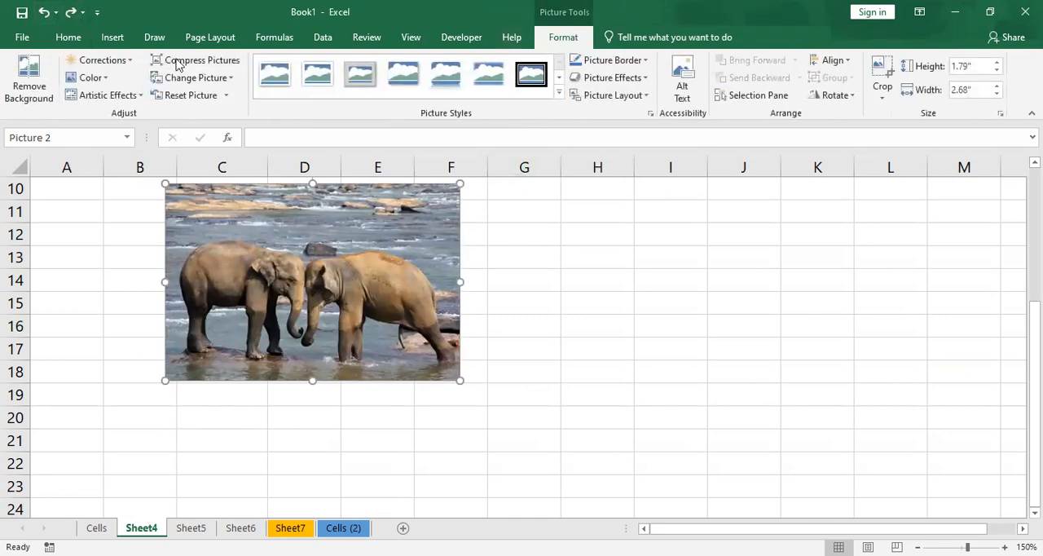
left_click(193, 79)
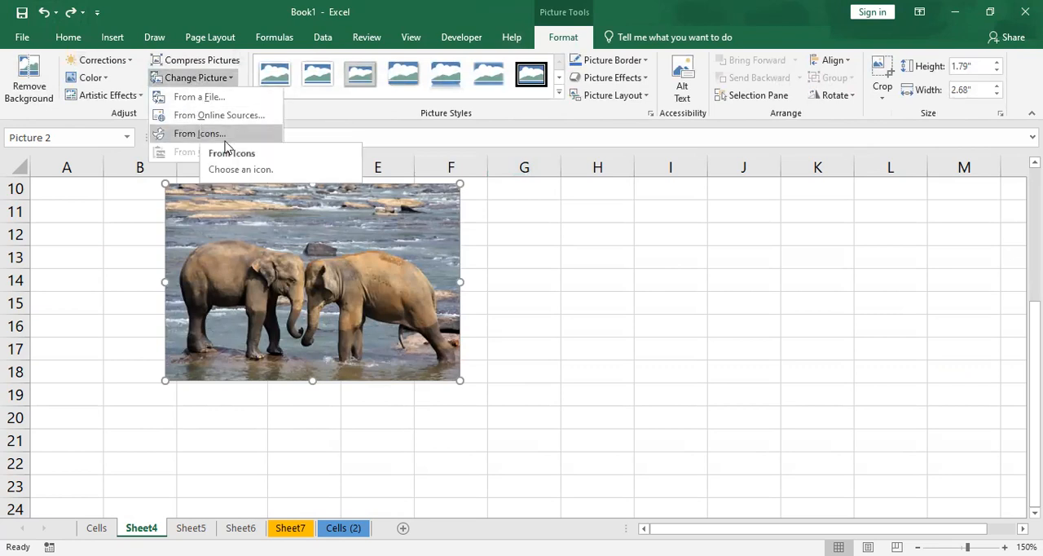
left_click_drag(314, 239, 362, 249)
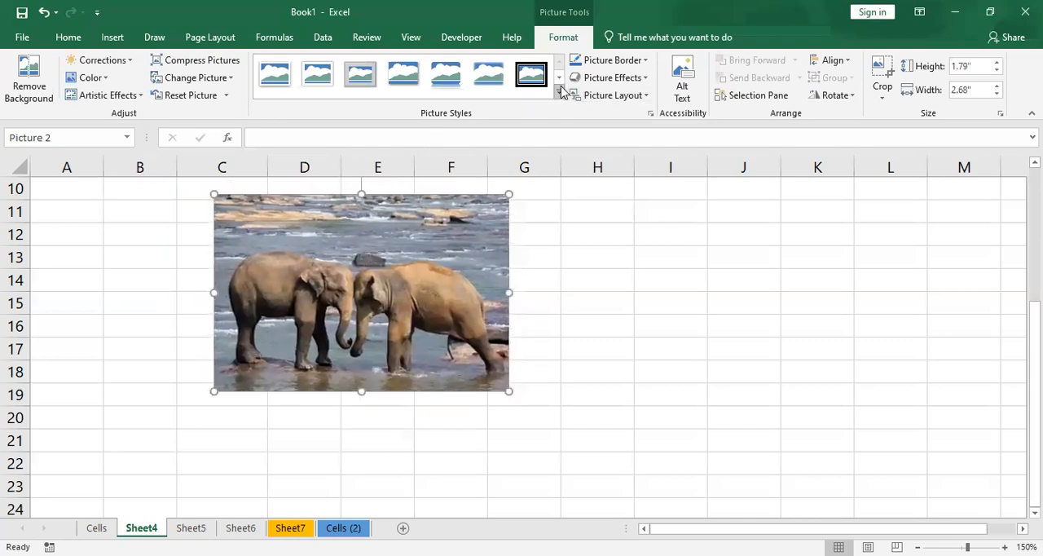
- Apply the second picture style in the gallery's second row to the elephant picture and color its border orange
left_click(559, 91)
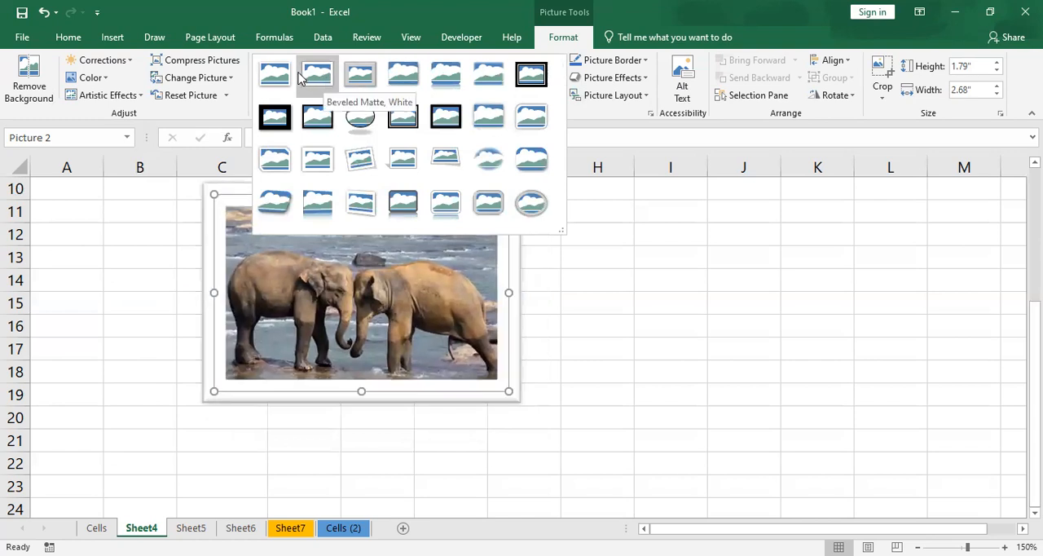
left_click(309, 118)
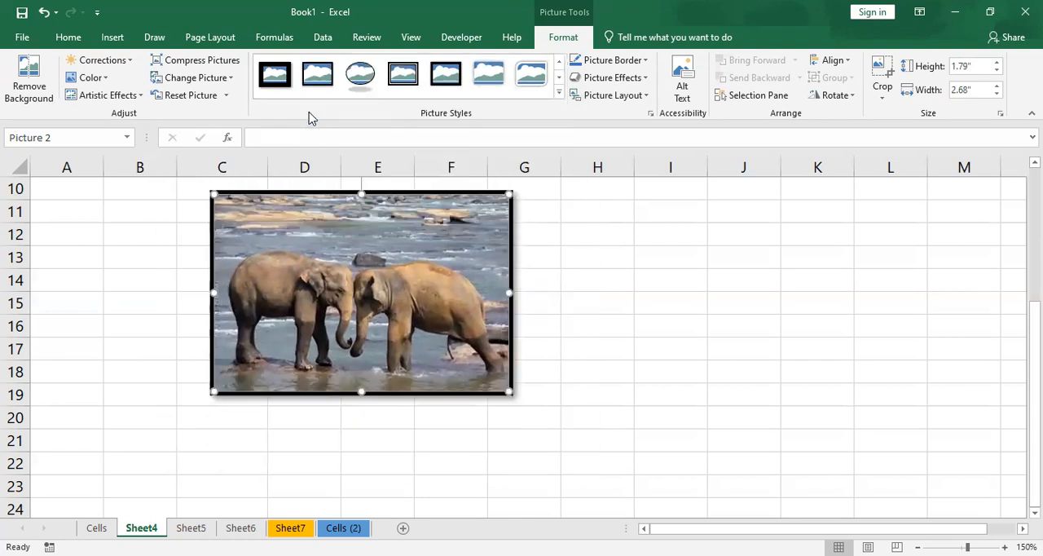
left_click(619, 63)
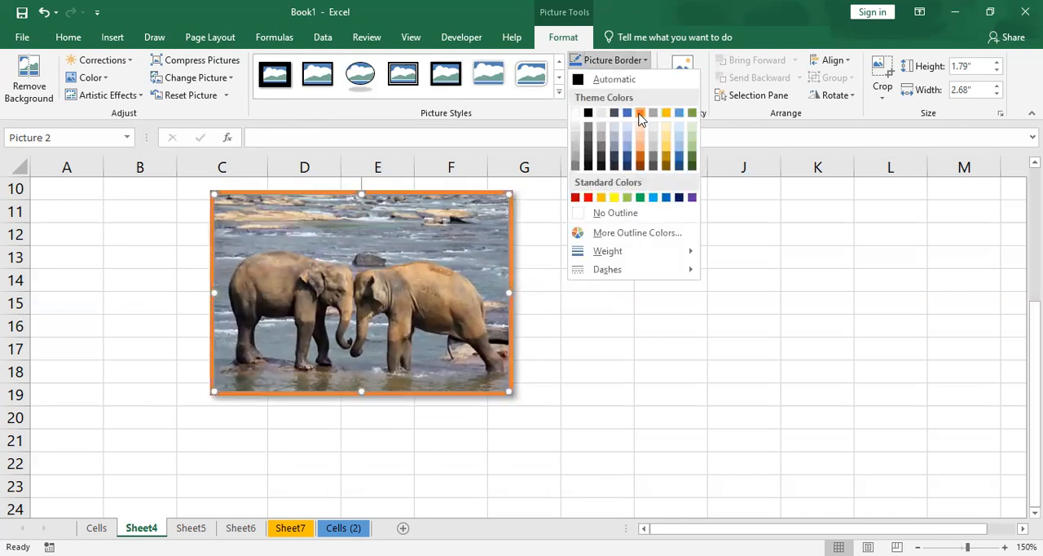
left_click(640, 115)
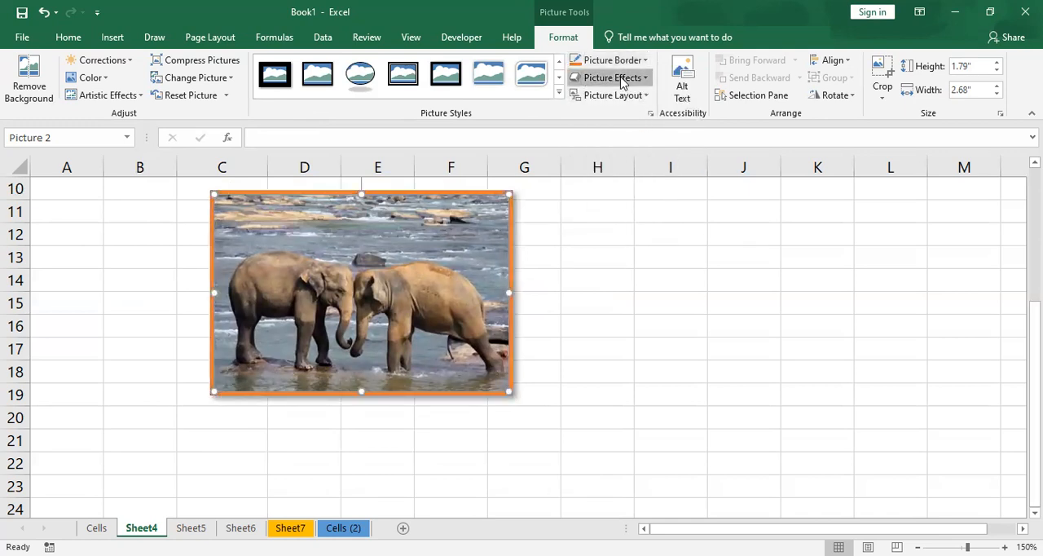
- Examine the shadow, glow, soft edge, bevel and 3-D rotation effects on the elephant picture
left_click(625, 78)
mouse_move(638, 112)
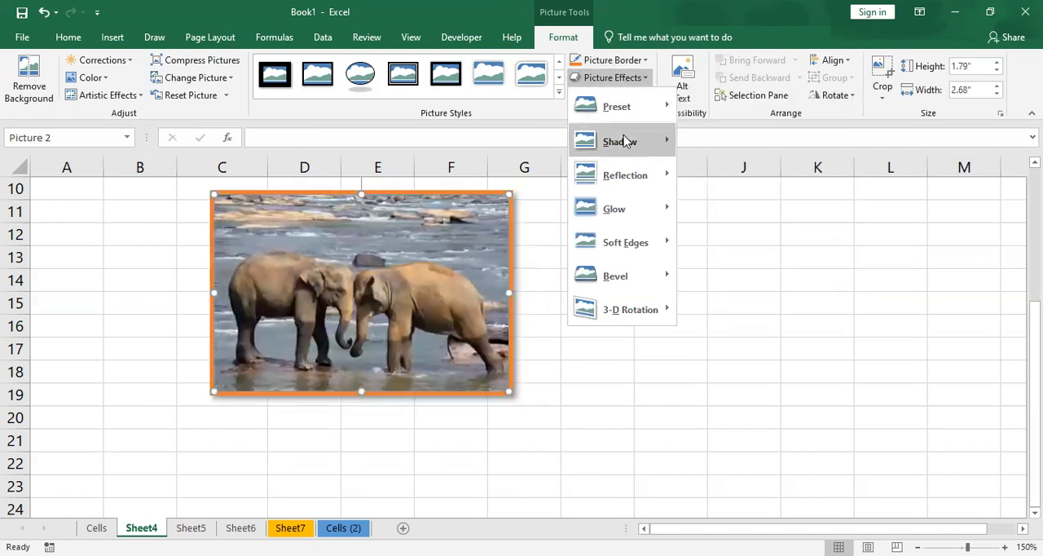
mouse_move(666, 182)
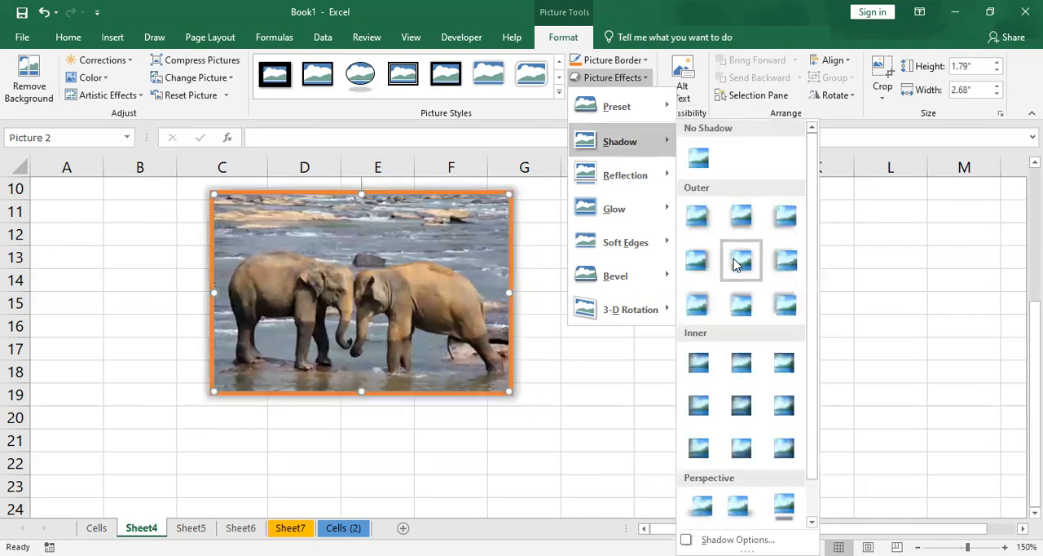
scroll(754, 305, "down", 1)
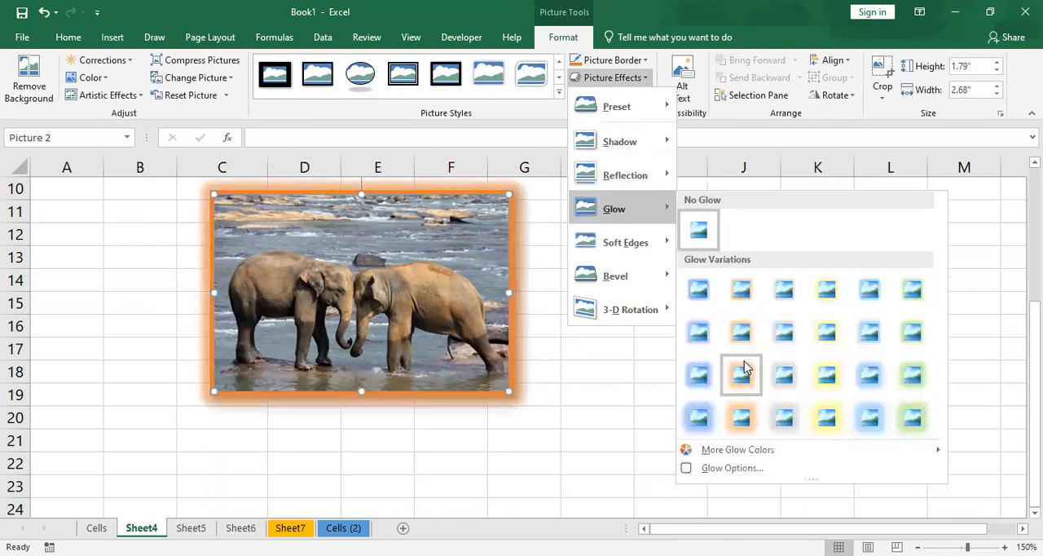
mouse_move(656, 245)
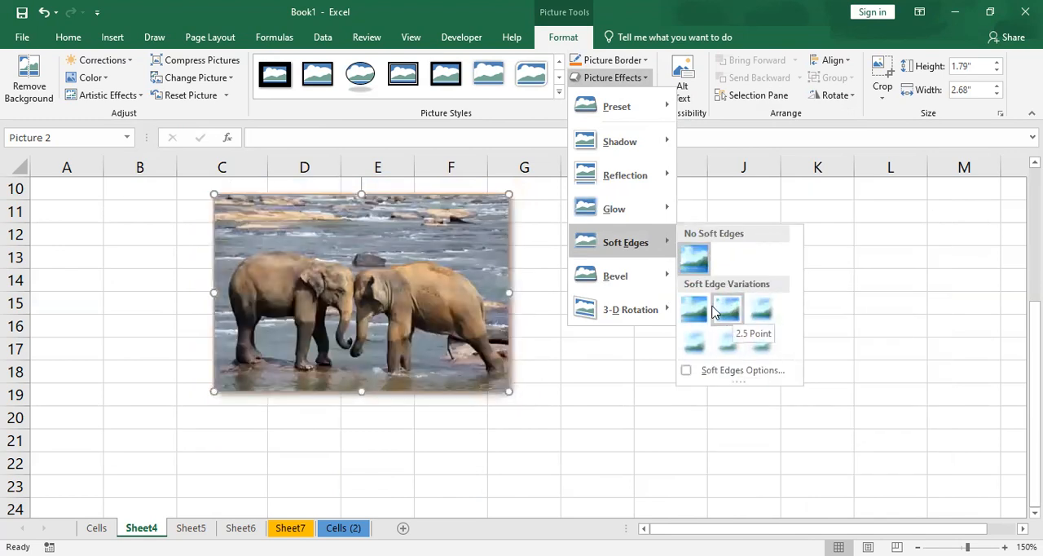
mouse_move(643, 276)
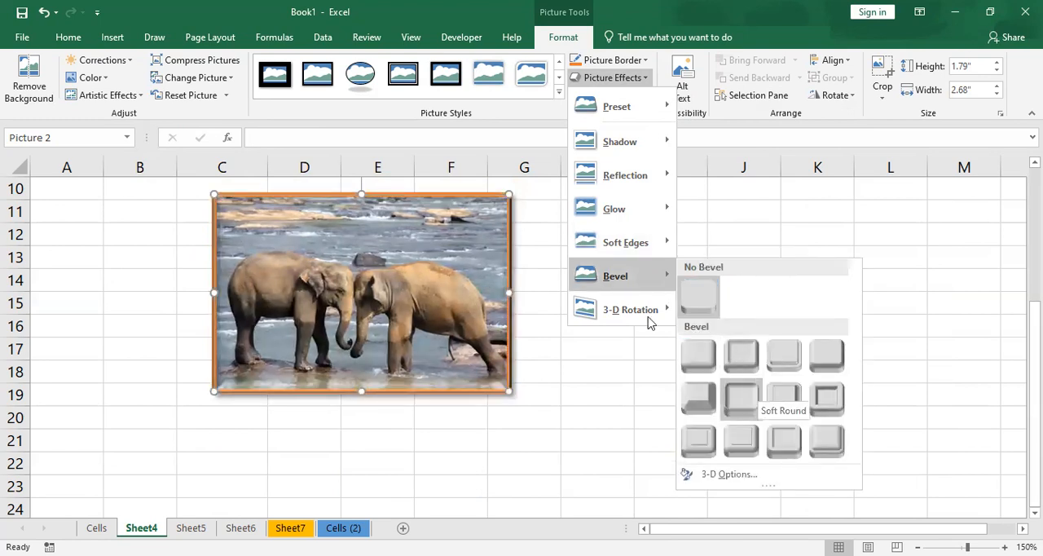
mouse_move(646, 310)
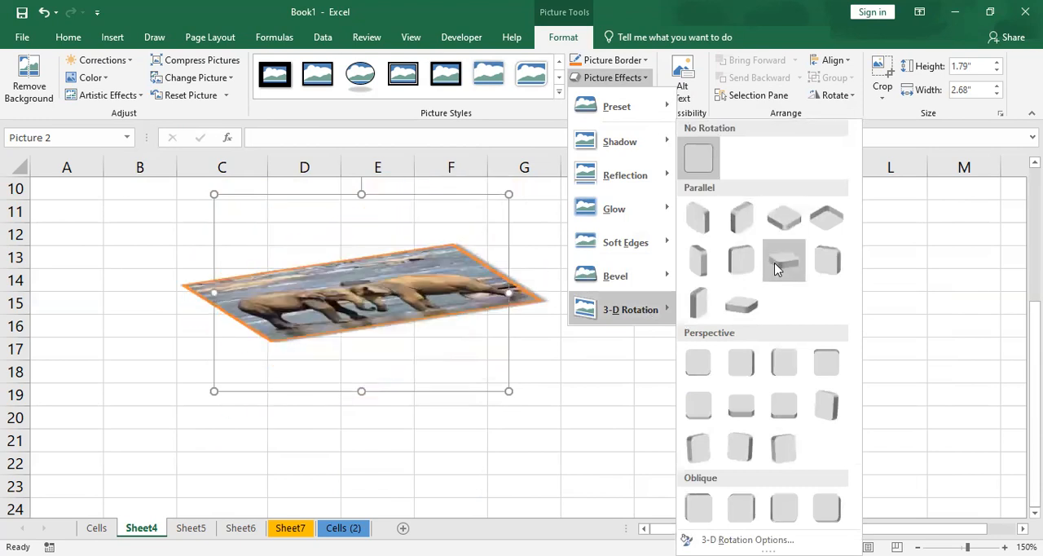
left_click(714, 154)
left_click(629, 82)
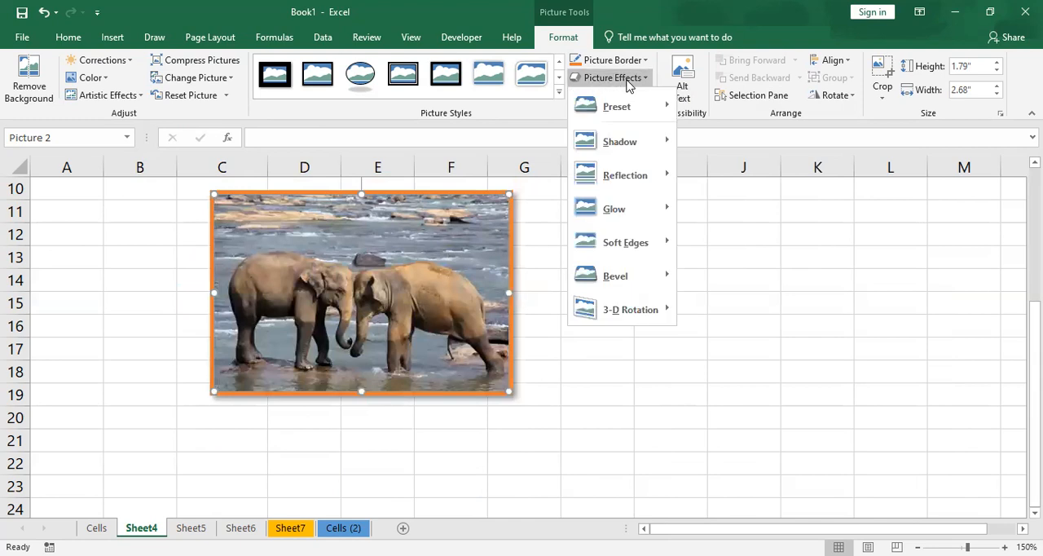
left_click(629, 82)
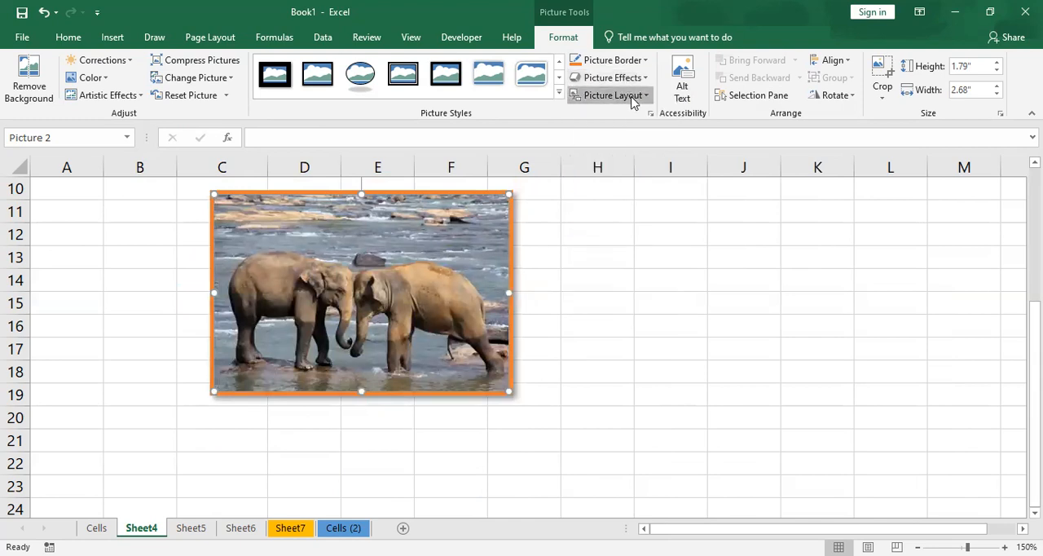
- Convert the elephant picture to the Bending Picture Caption List layout and enter the caption "Animal"
left_click(609, 95)
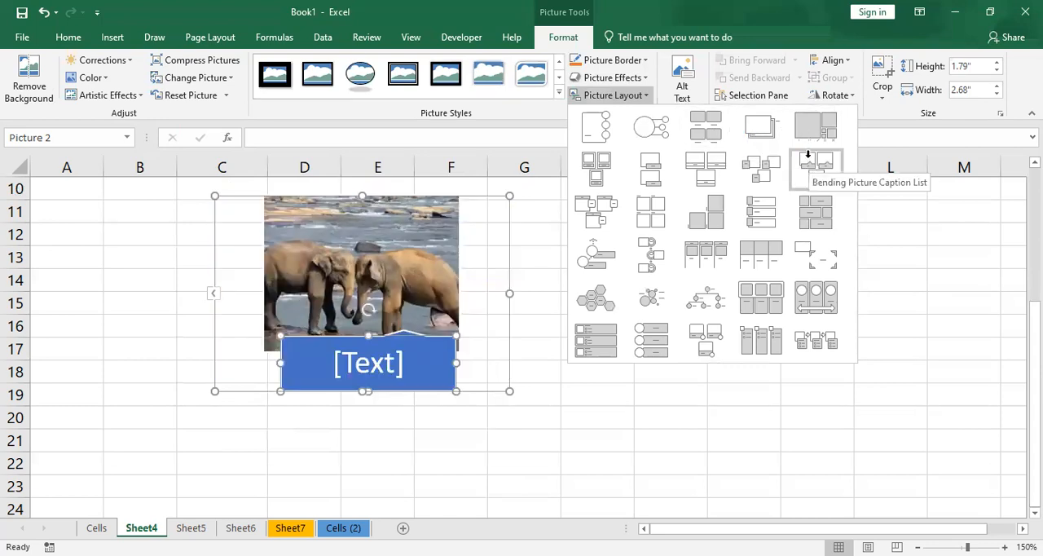
left_click(808, 155)
left_click(368, 362)
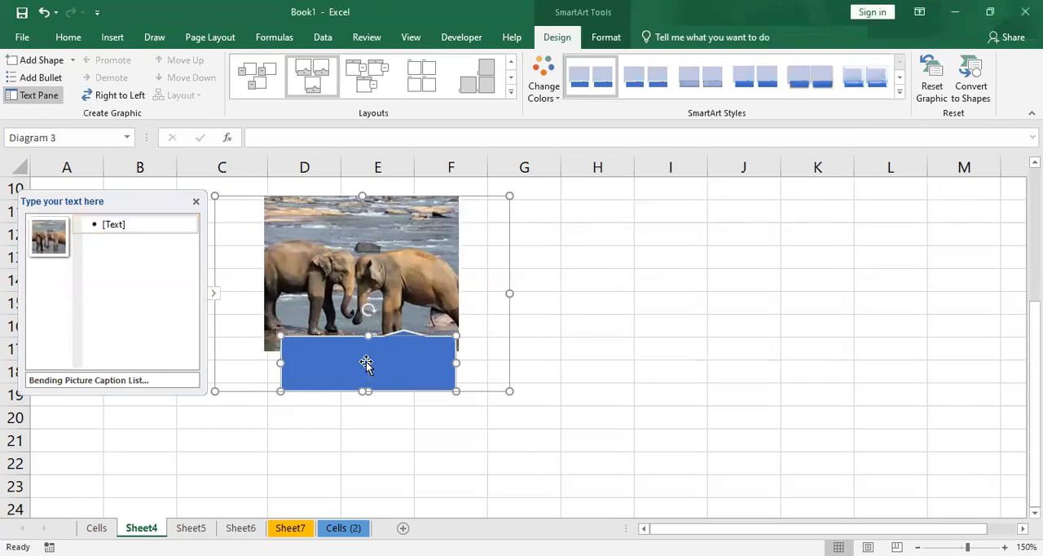
type("Animals")
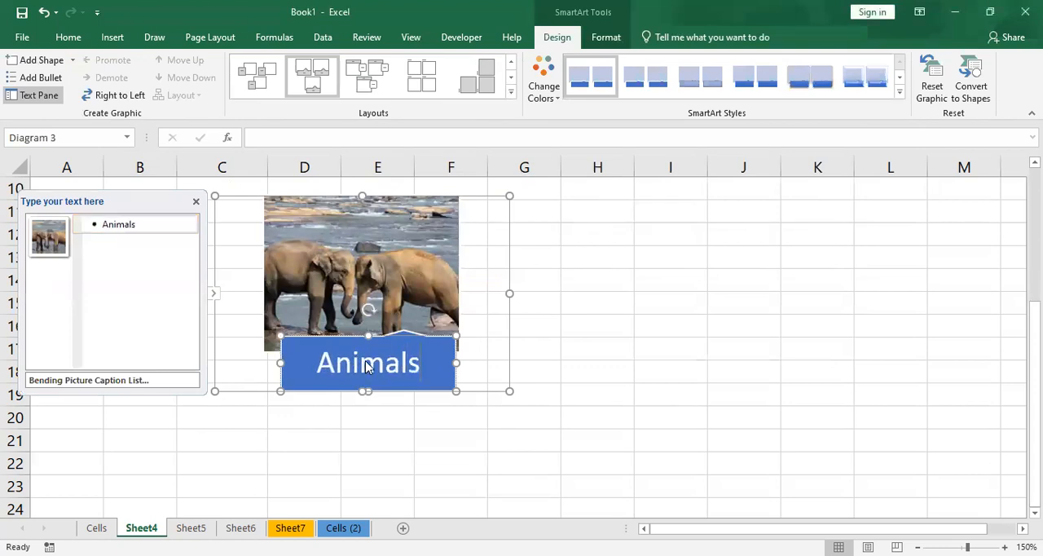
left_click(644, 297)
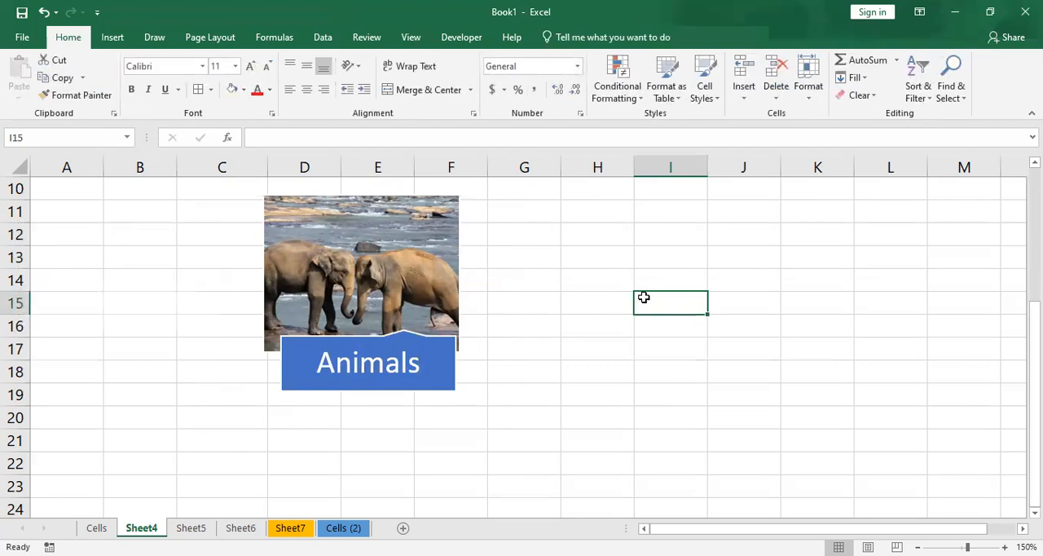
left_click(372, 237)
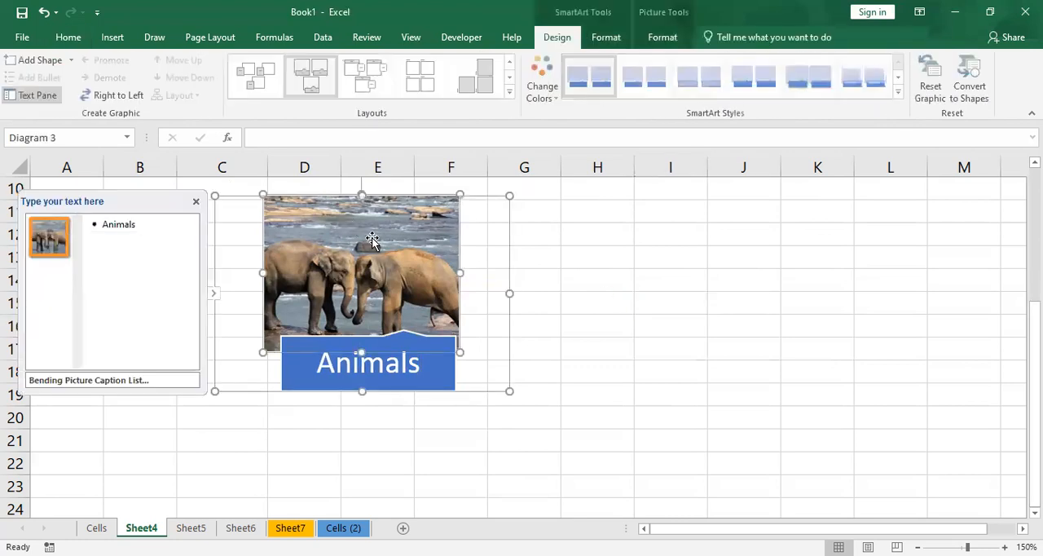
left_click(582, 210)
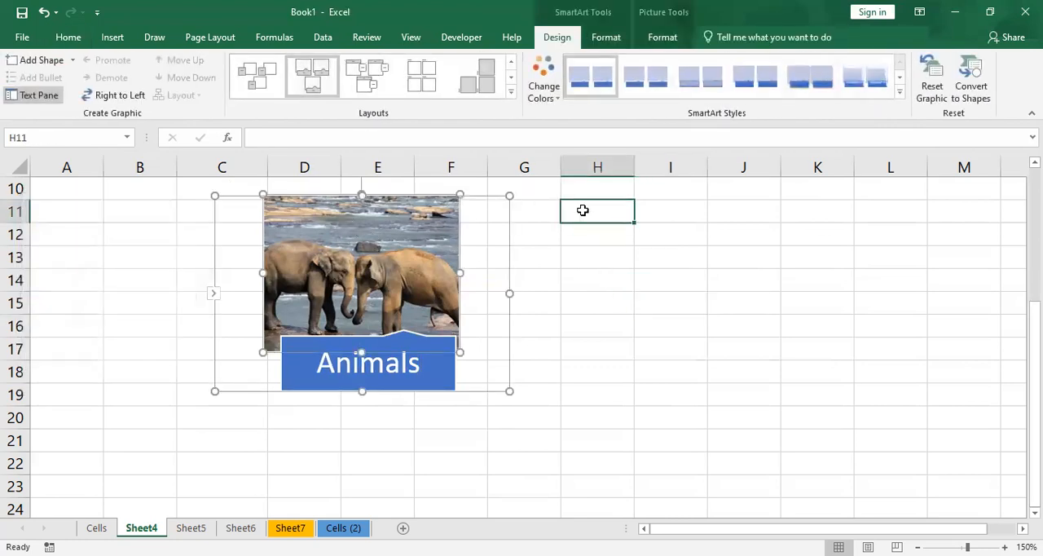
left_click(346, 324)
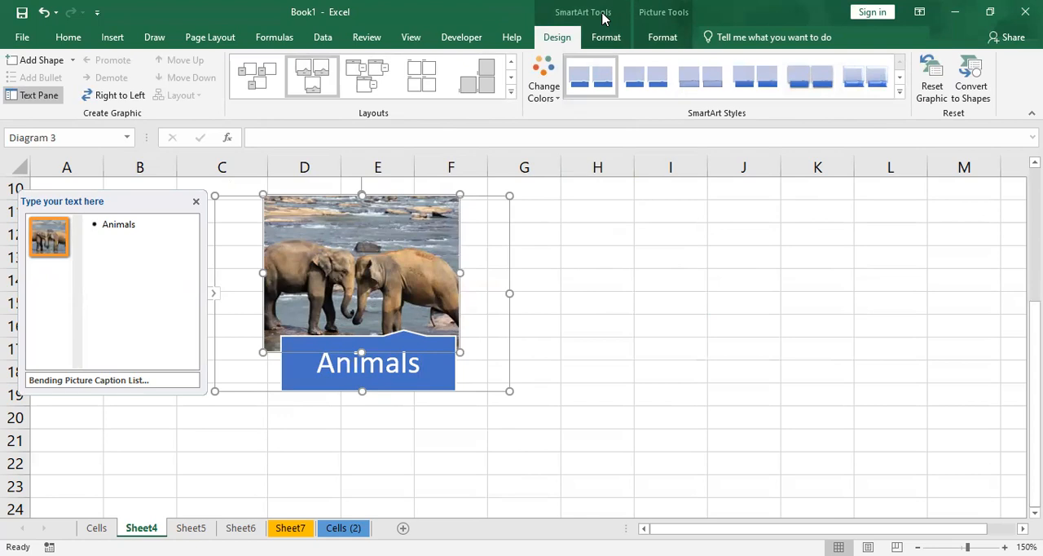
left_click(656, 35)
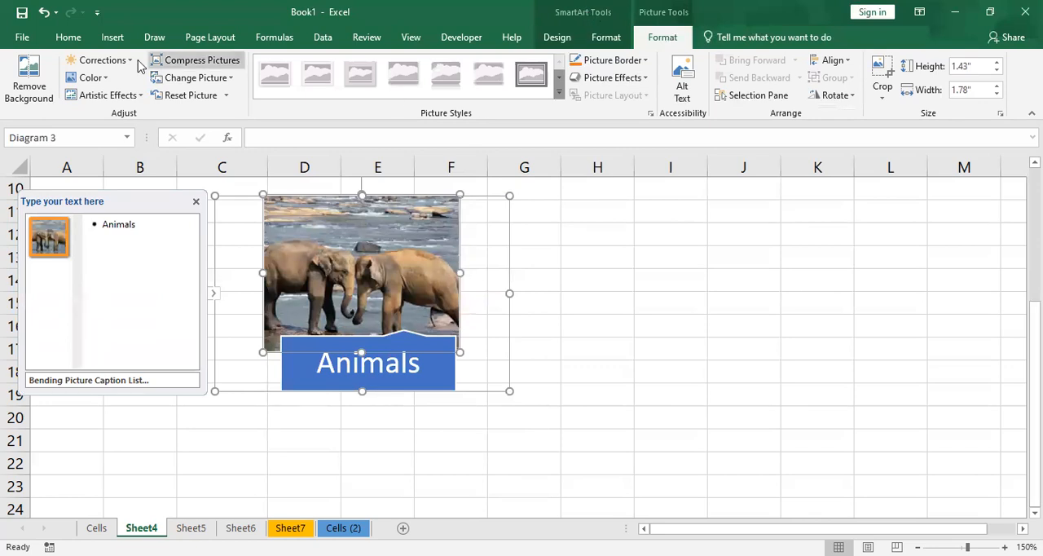
- Undo the caption and the caption layout conversion of the elephant picture, and give the picture the alt text "this is animals images."
left_click(43, 11)
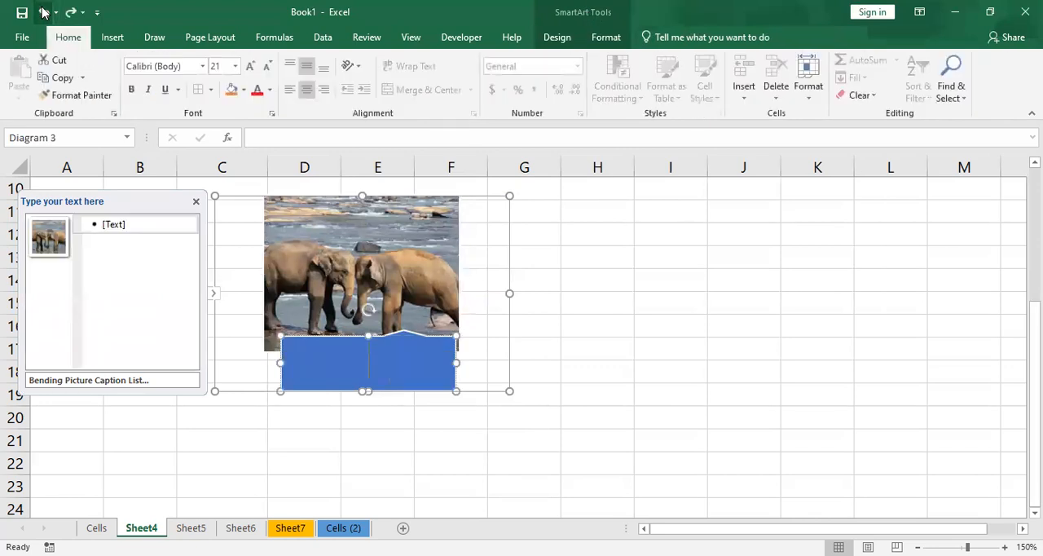
left_click(43, 12)
left_click(561, 38)
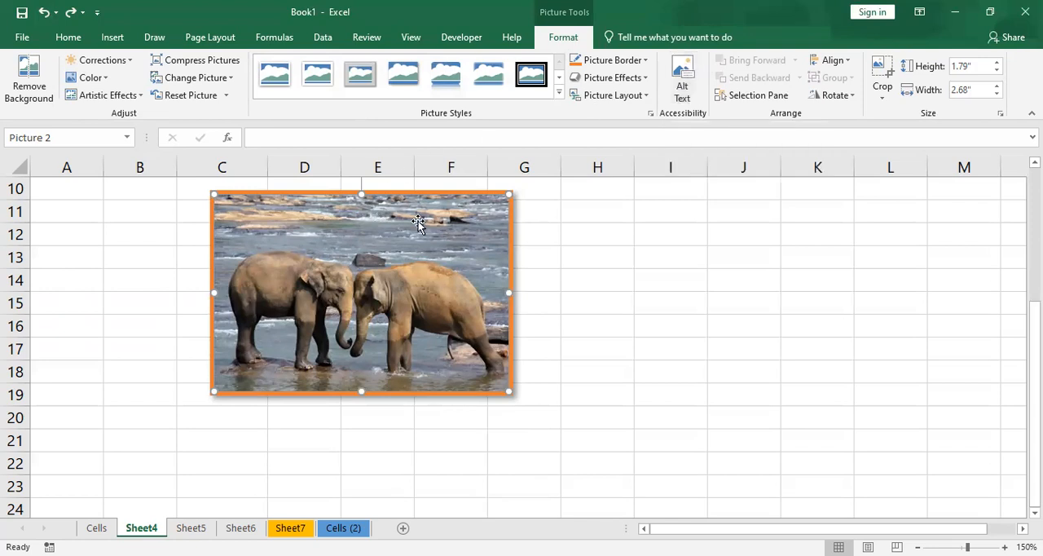
left_click(687, 65)
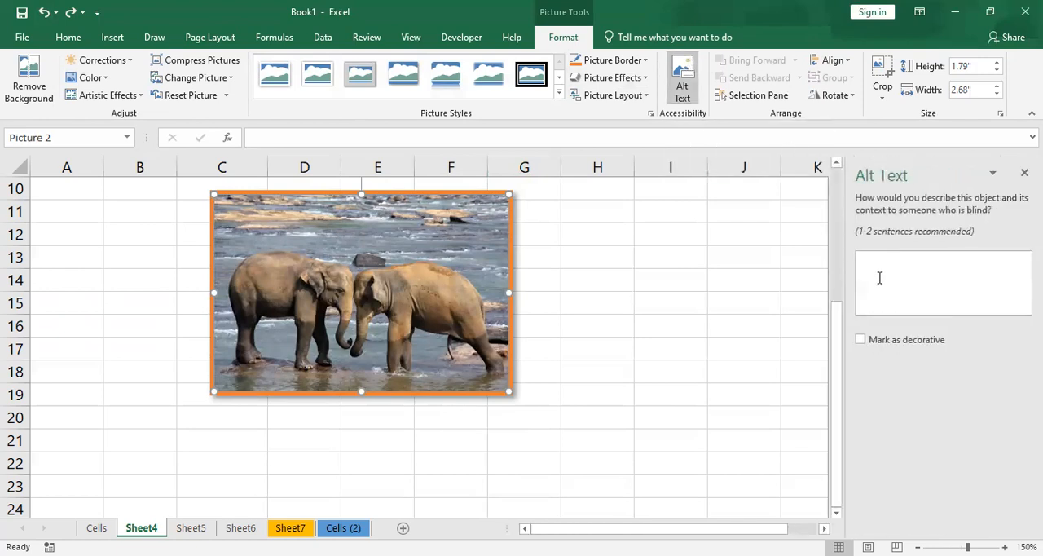
type("this is animals images.")
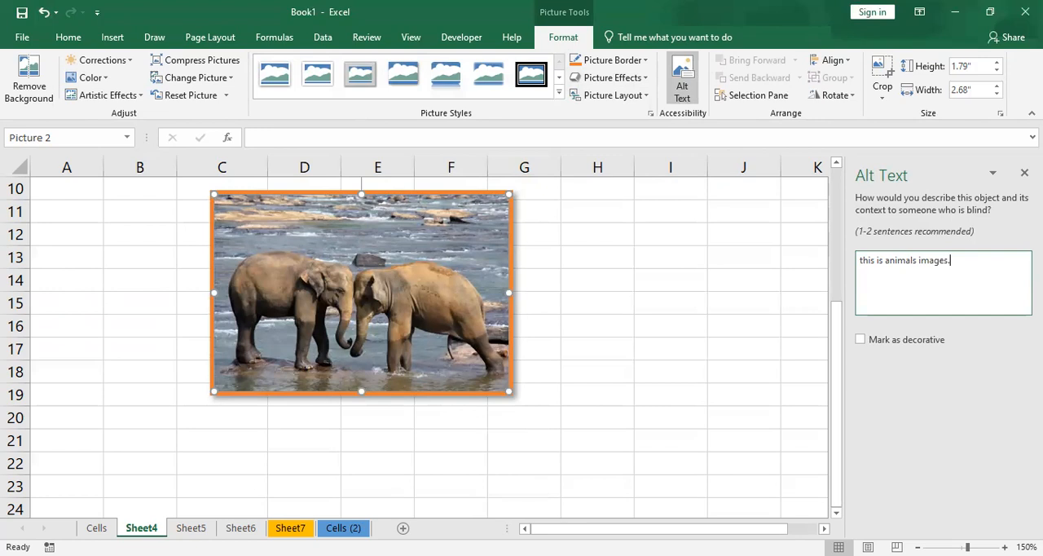
left_click(752, 272)
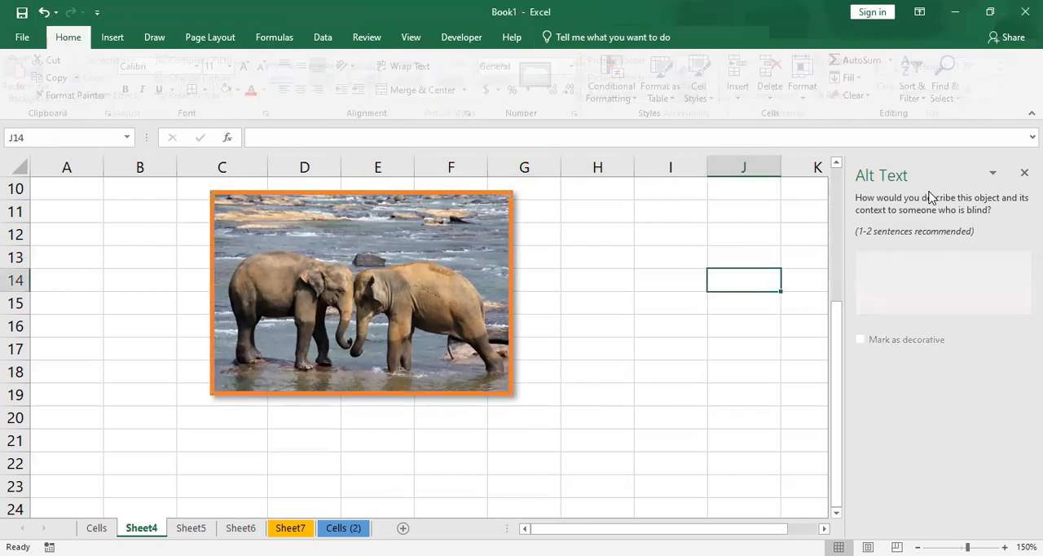
left_click(1024, 172)
left_click(387, 242)
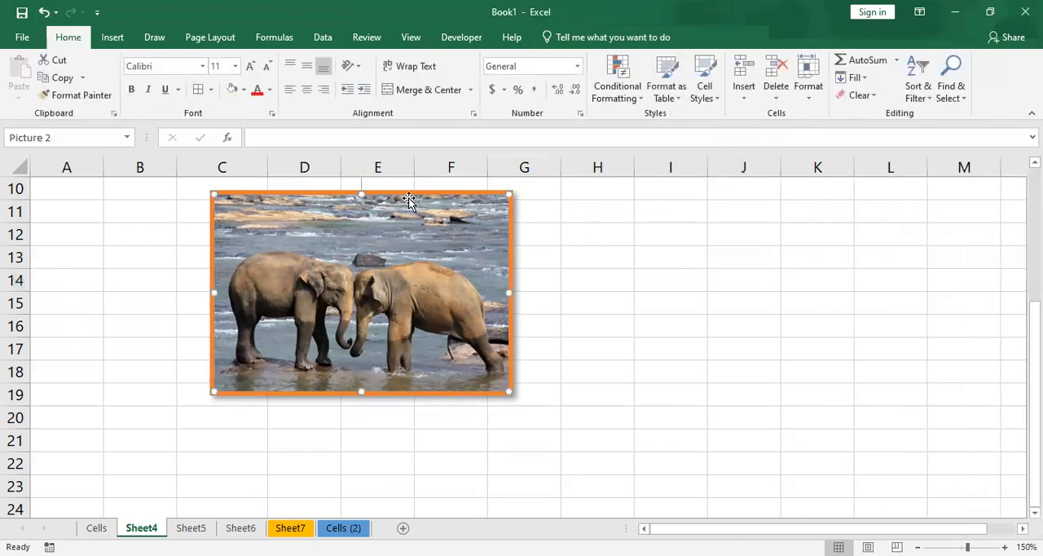
left_click(550, 38)
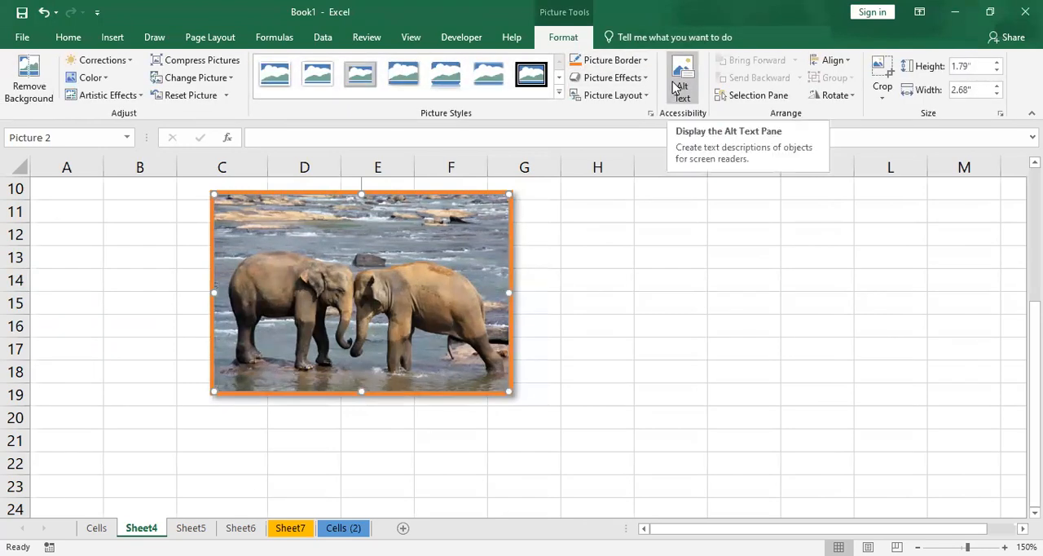
left_click(767, 204)
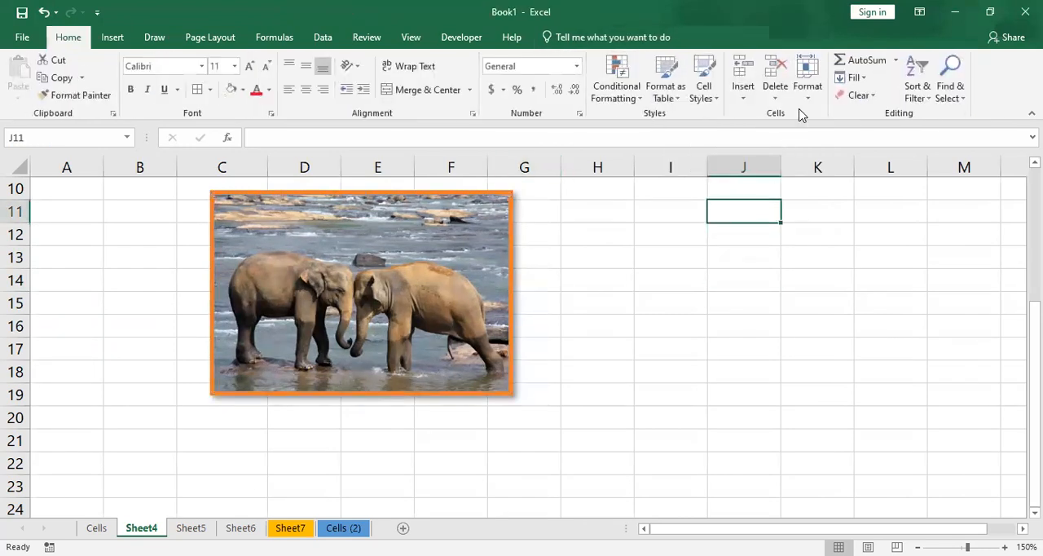
left_click(427, 315)
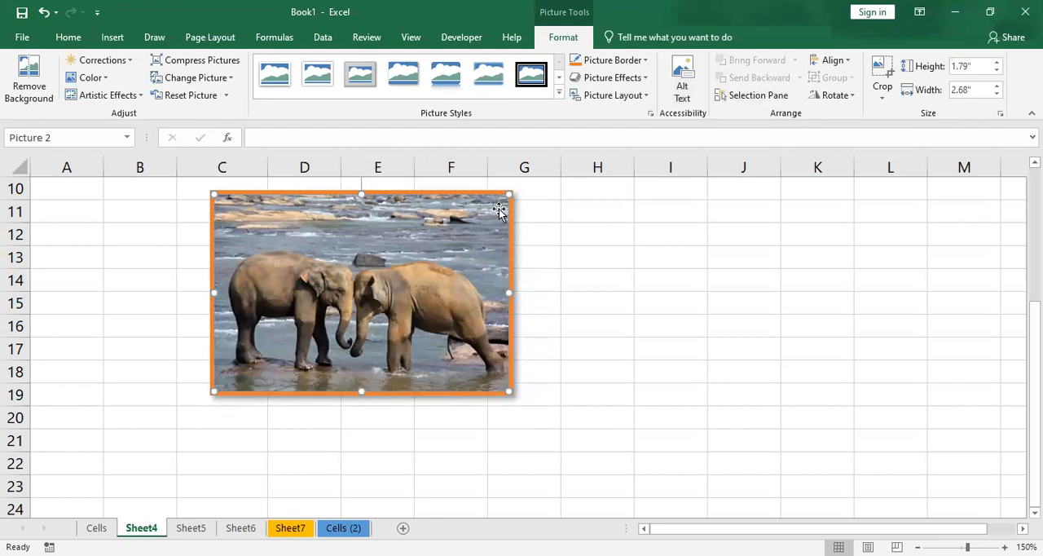
- Insert the first picture from the Birthday Cake category of online pictures into the sheet
left_click(112, 38)
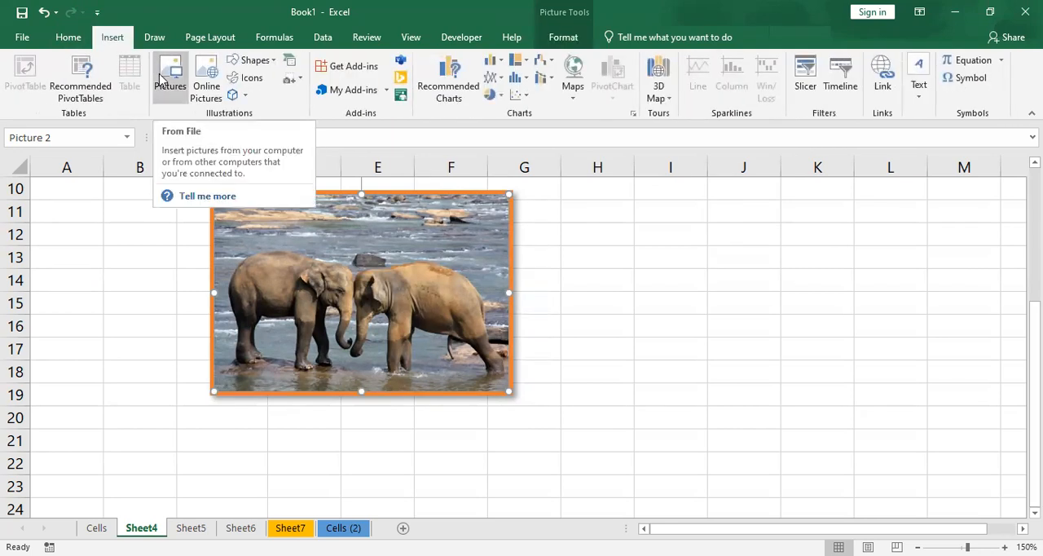
left_click(207, 90)
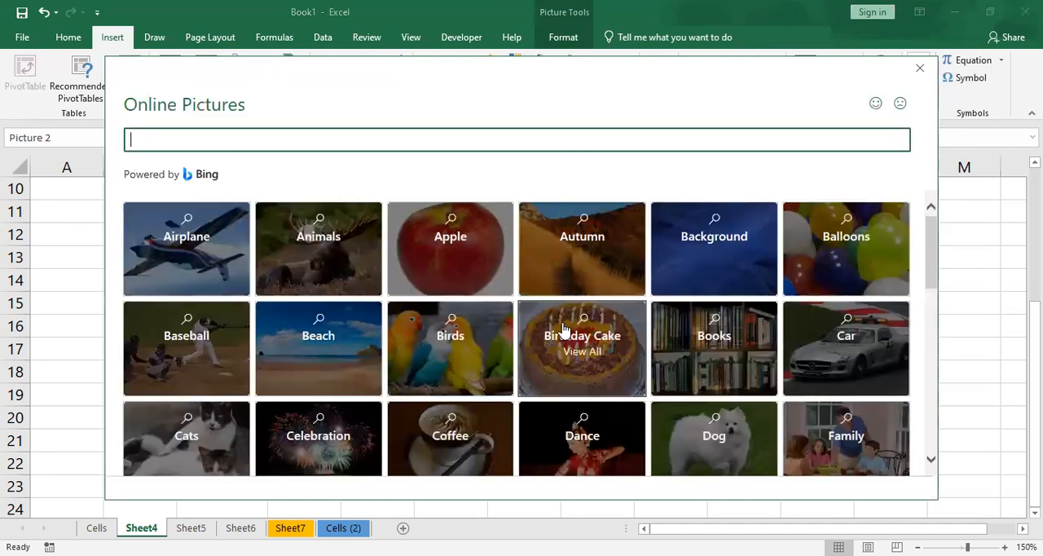
left_click(562, 326)
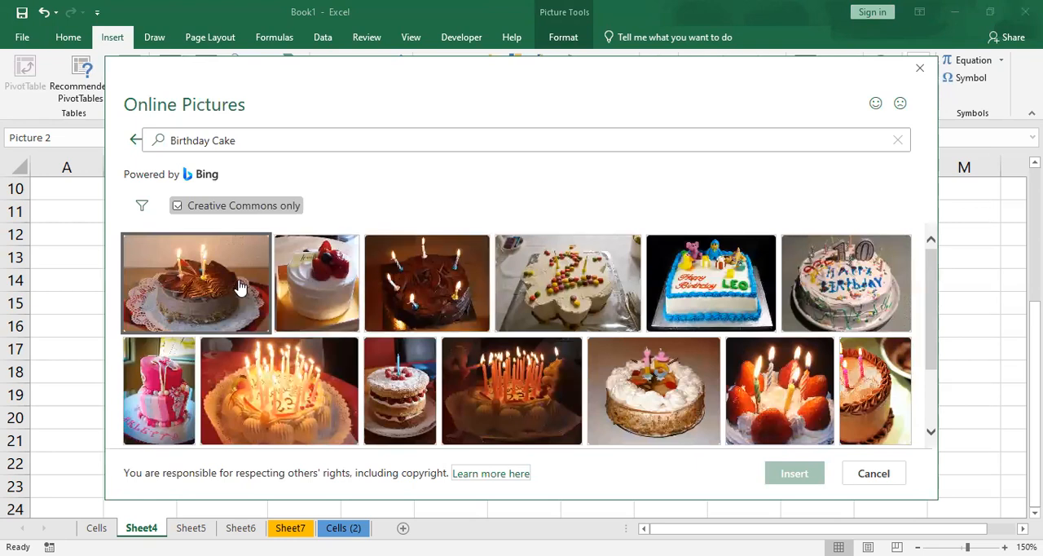
left_click(237, 281)
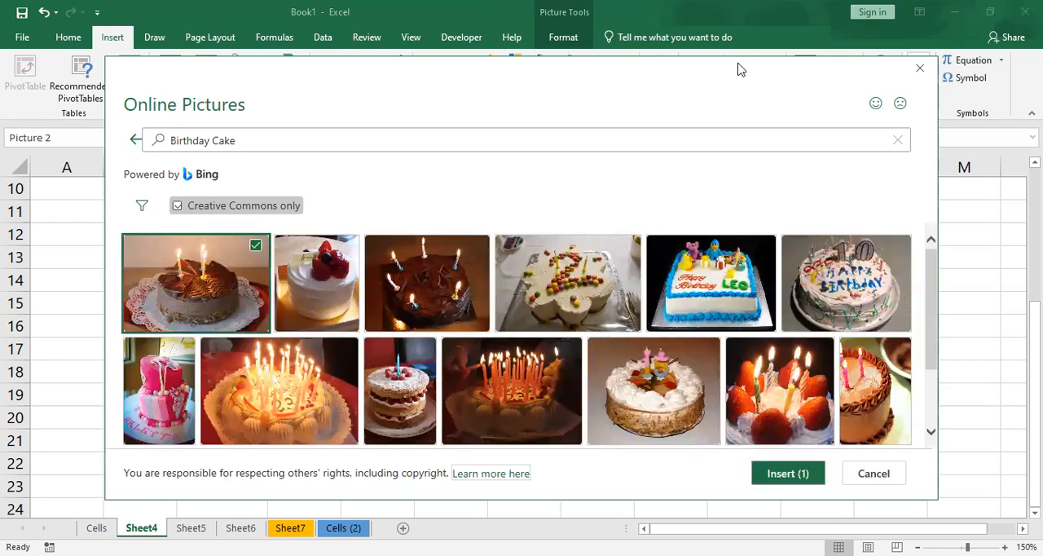
left_click_drag(741, 70, 628, 15)
left_click(672, 421)
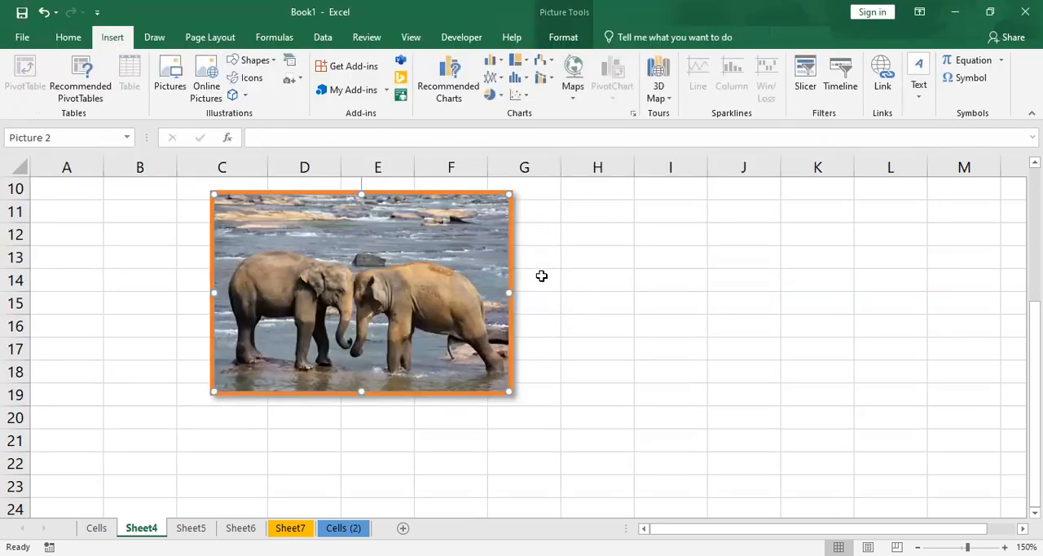
- Shrink the cake picture to about 1.62" high by 2.43" wide and move it over the elephant picture, spanning columns E to H and rows 12 to 19
left_click_drag(773, 274, 410, 295)
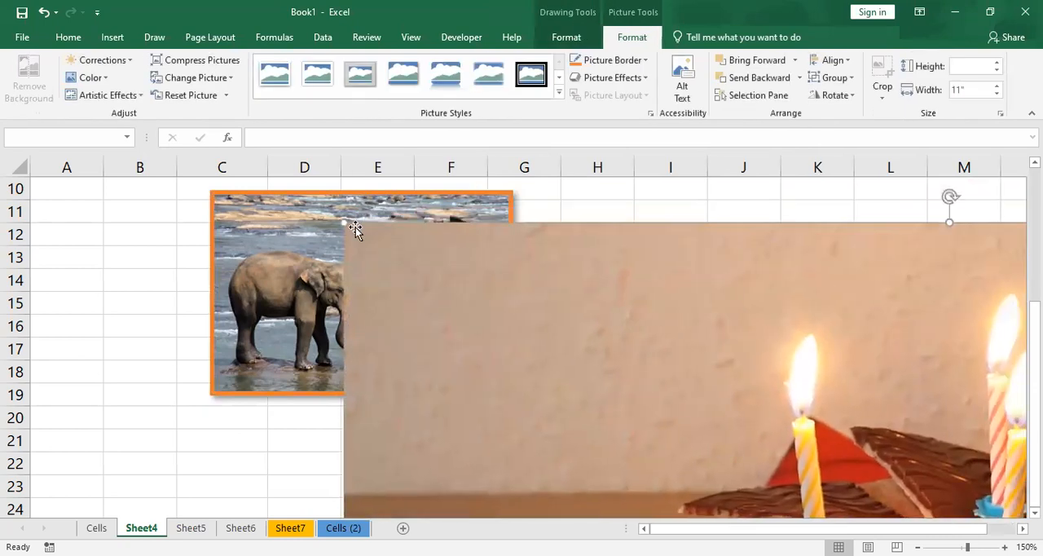
left_click_drag(341, 225, 458, 224)
left_click_drag(372, 220, 507, 298)
left_click_drag(601, 354, 445, 294)
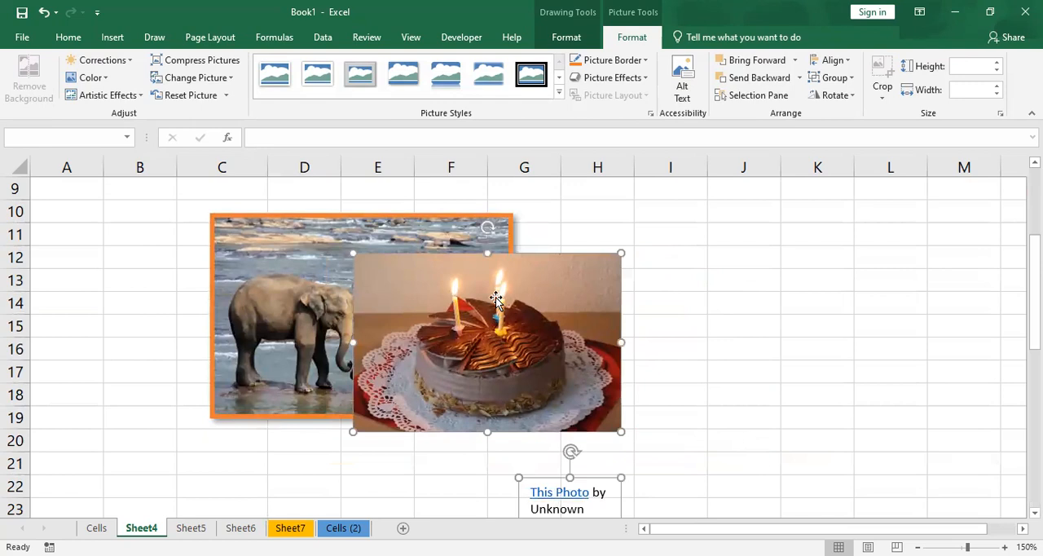
- Bring the elephant picture to the front of the cake picture and send it to the back again
left_click(291, 233)
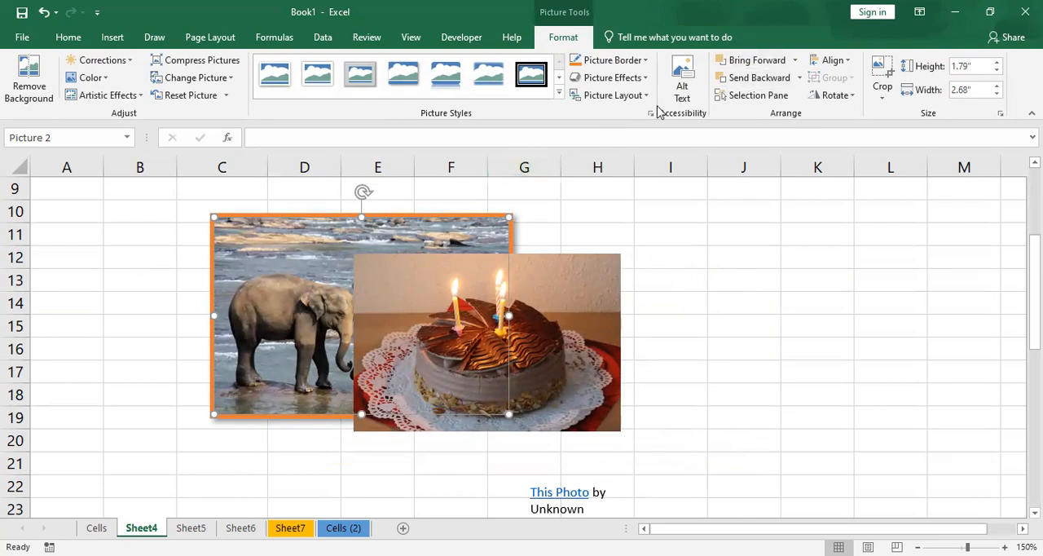
left_click(796, 60)
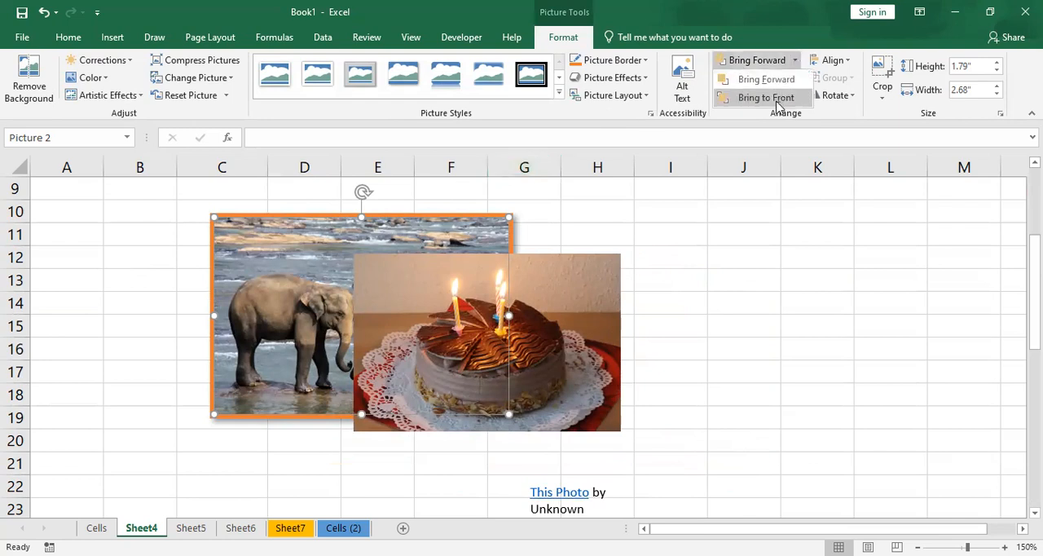
left_click(766, 98)
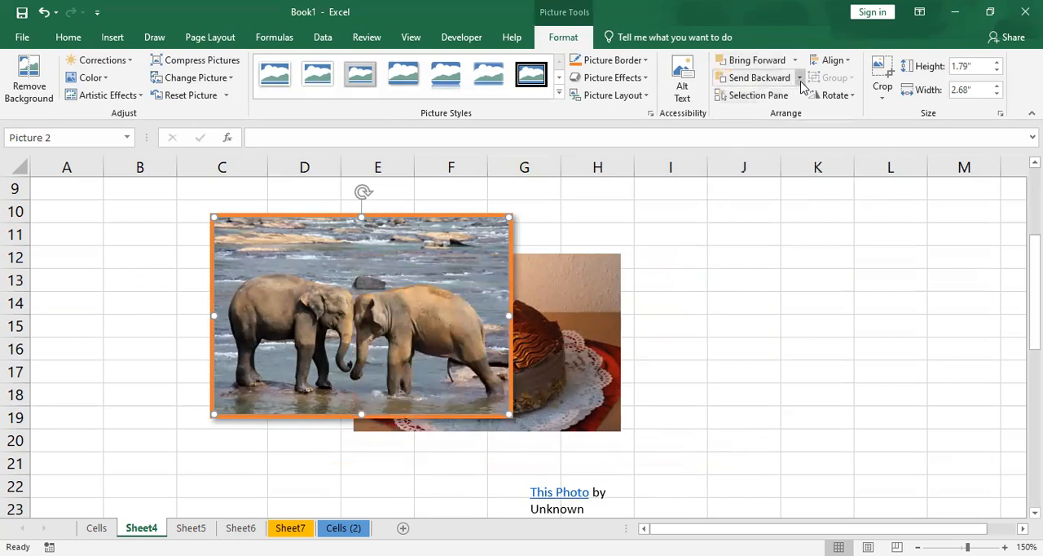
left_click(799, 78)
left_click(793, 115)
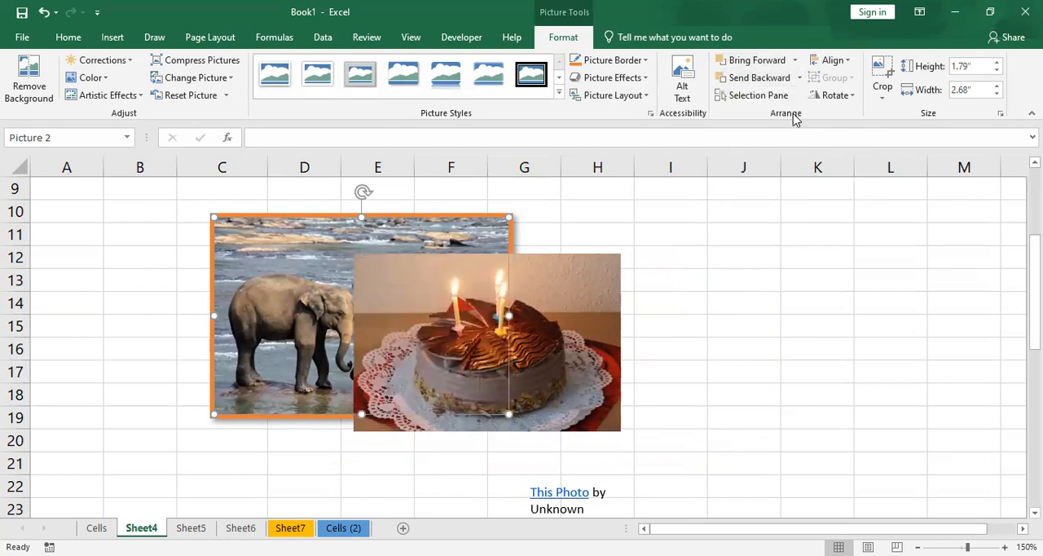
- Send the cake picture to the back behind the elephant picture and bring it to the front again
left_click(511, 358)
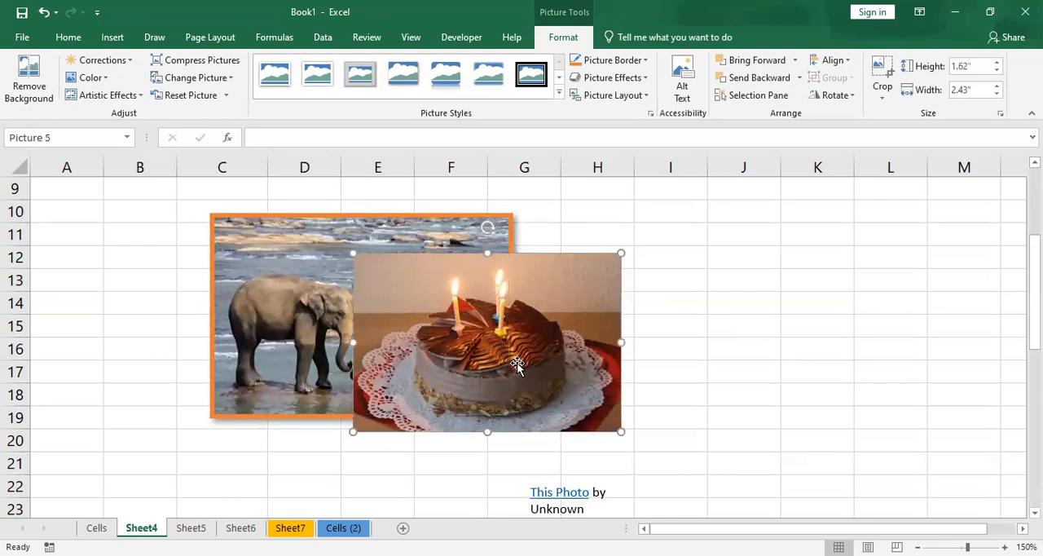
left_click(798, 78)
left_click(763, 115)
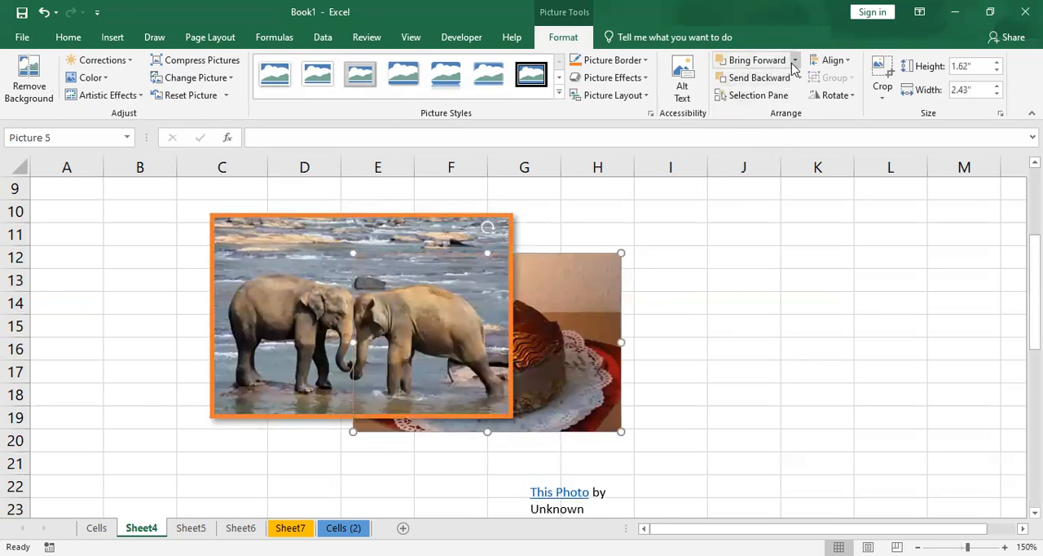
left_click(794, 66)
left_click(776, 96)
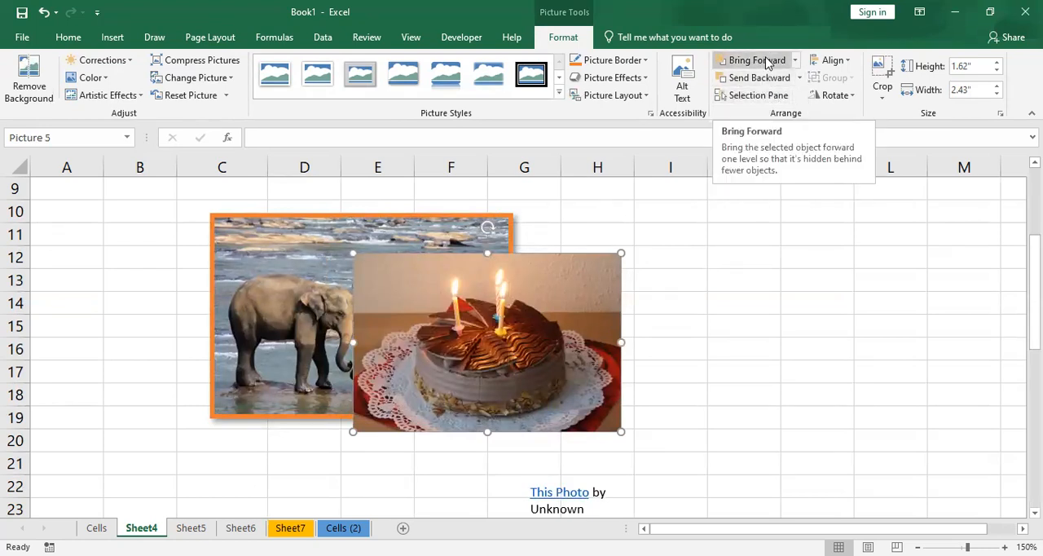
- List the sheet's objects, and hide and show the cake picture, the attribution text box and the elephant picture one at a time
left_click(758, 95)
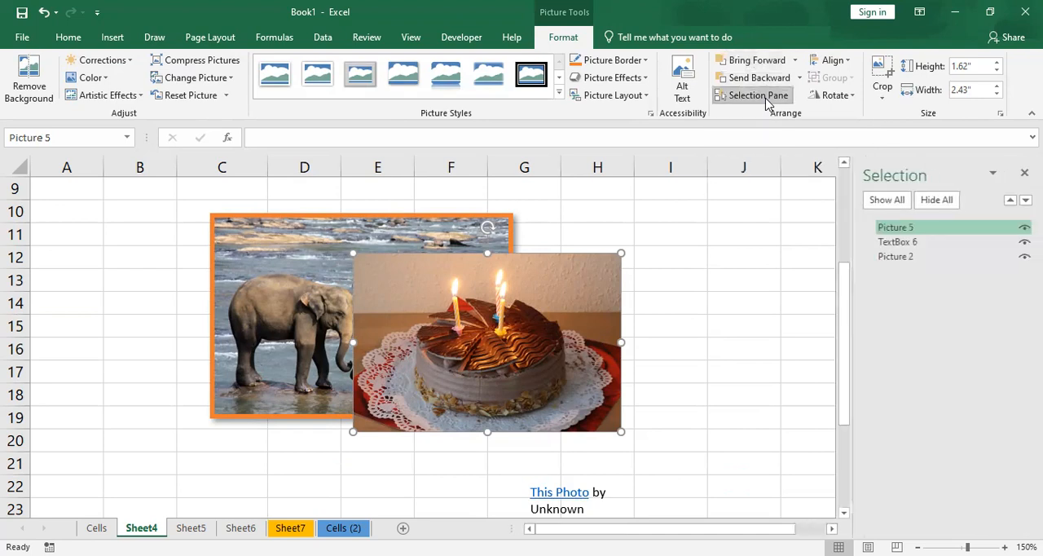
left_click(1024, 227)
left_click(1024, 227)
left_click(1024, 242)
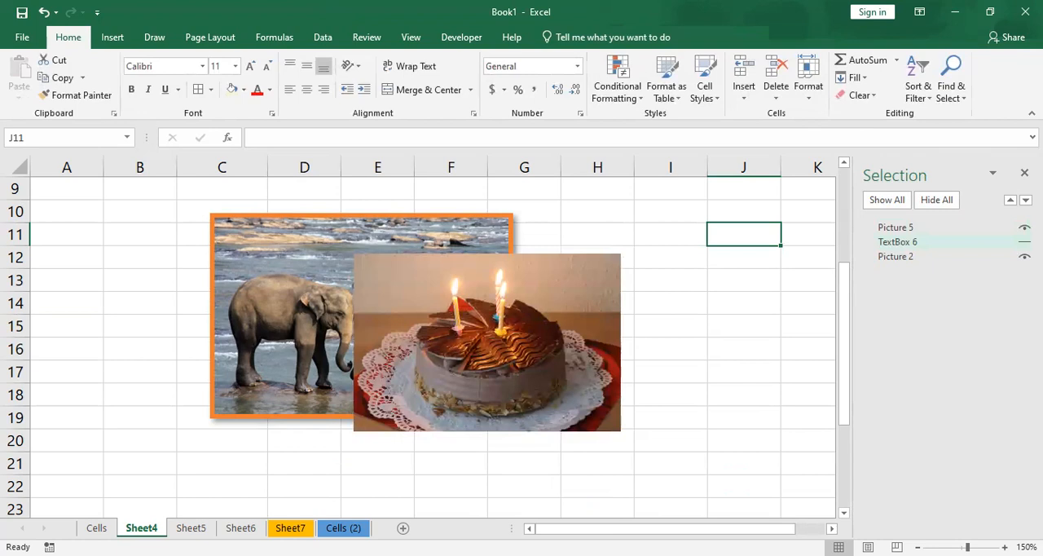
left_click(1024, 242)
left_click(1025, 257)
left_click(1024, 256)
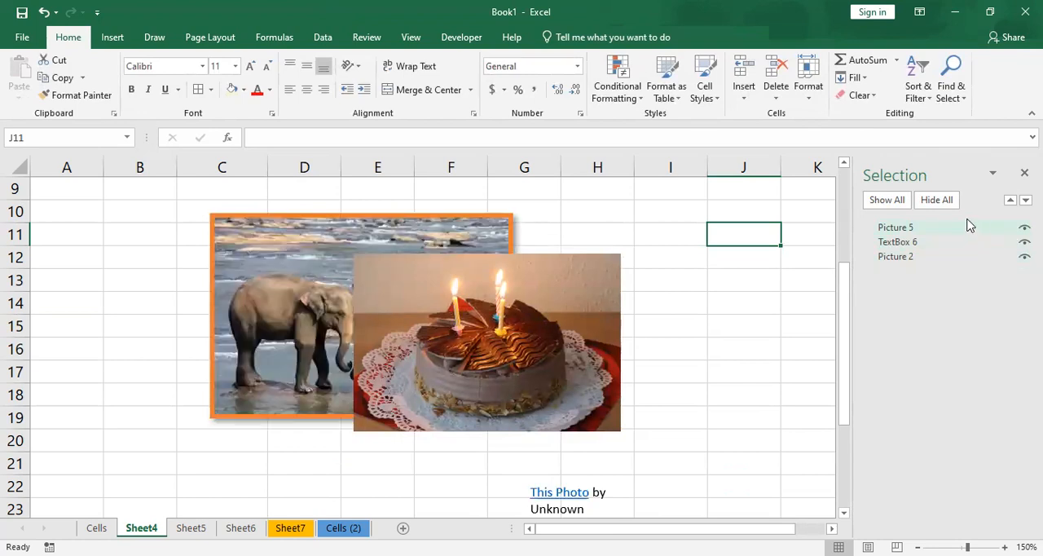
- Hide all objects on the sheet at once, show them all again and close the object list
left_click(937, 200)
scroll(525, 303, "up", 3)
scroll(524, 303, "down", 5)
scroll(525, 303, "up", 3)
scroll(525, 303, "up", 2)
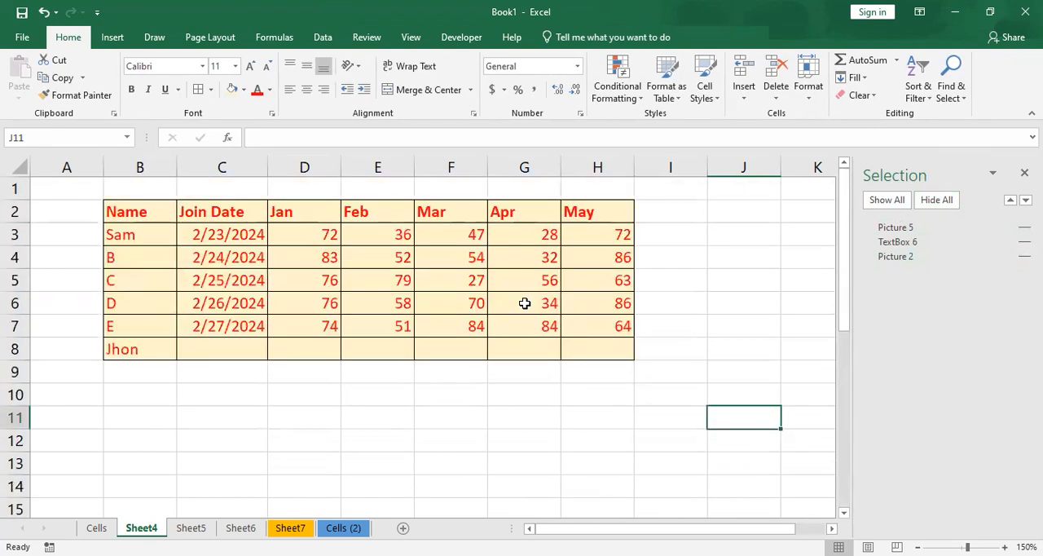
left_click(889, 200)
scroll(629, 345, "down", 2)
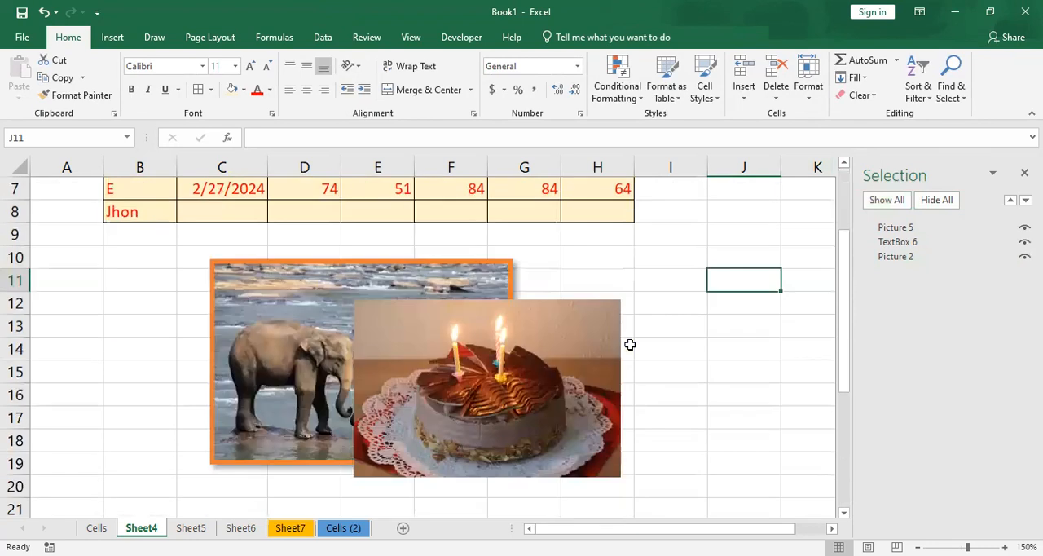
left_click(1025, 172)
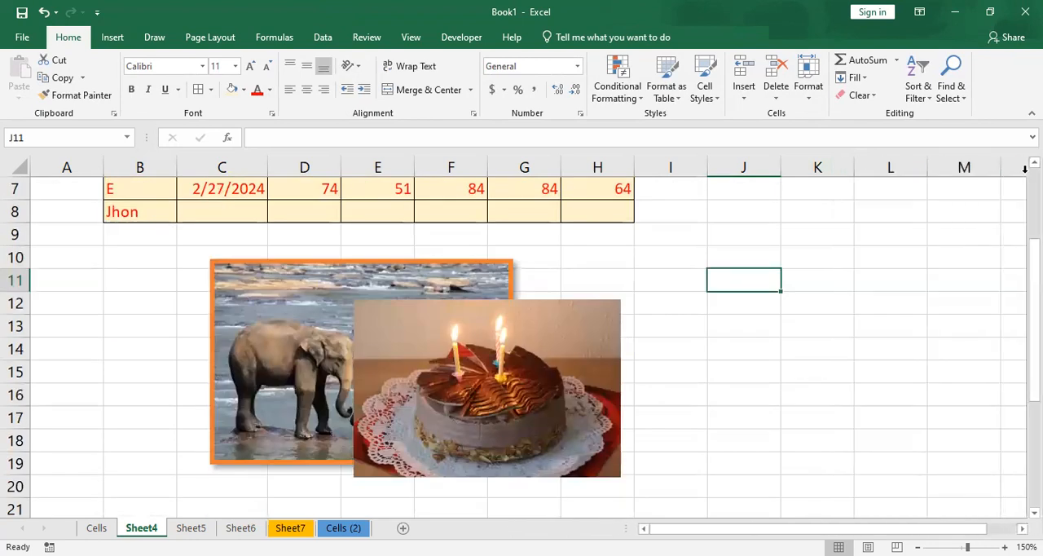
- Move the cake picture off the elephant picture into the empty cells around H12:K20
left_click(579, 359)
scroll(579, 360, "down", 1)
left_click(564, 39)
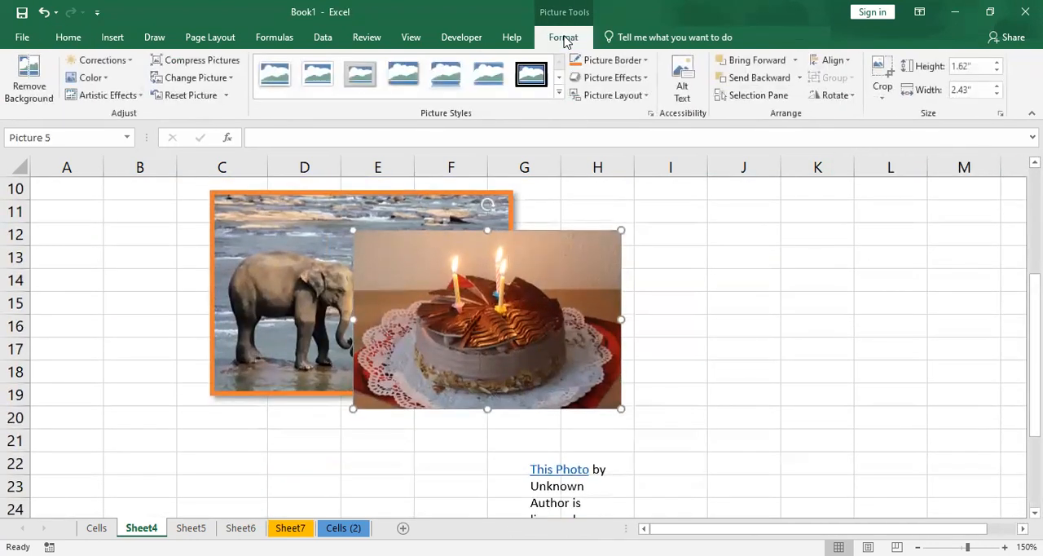
left_click(832, 61)
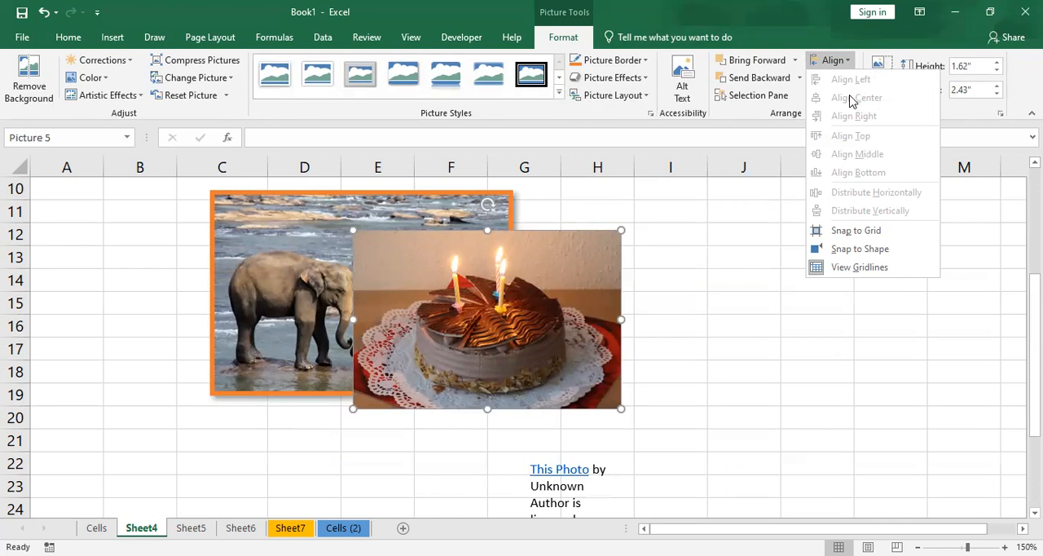
left_click_drag(487, 324, 703, 335)
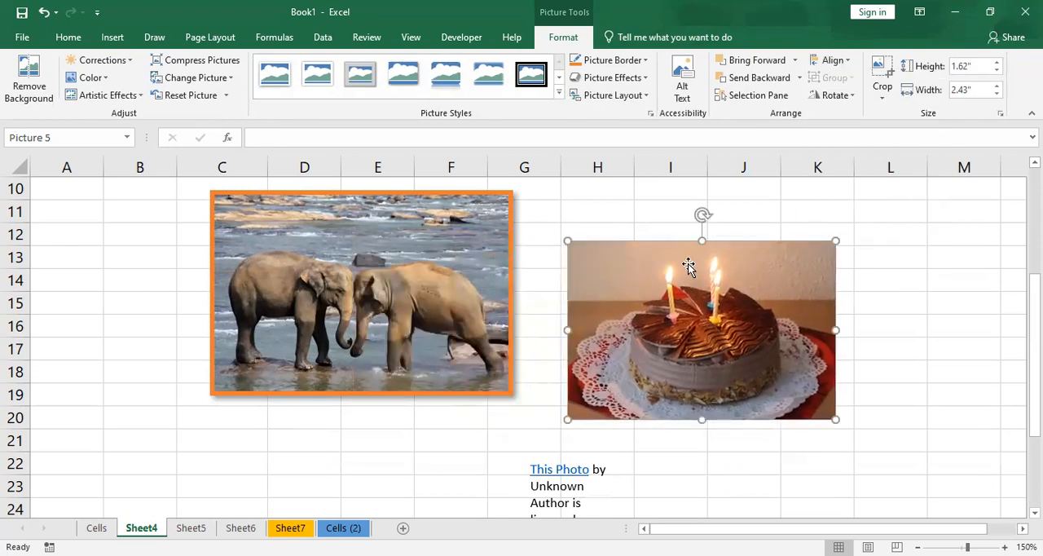
- Select the elephant and cake pictures together and try the Align Left, Align Center and Align Right arrangements in turn
left_click(460, 257, "ctrl")
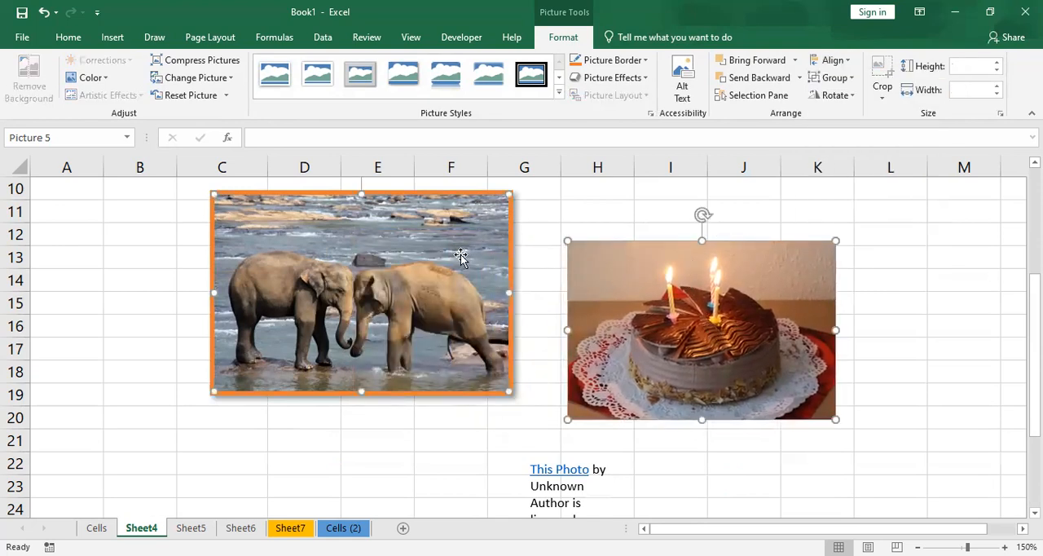
left_click(832, 61)
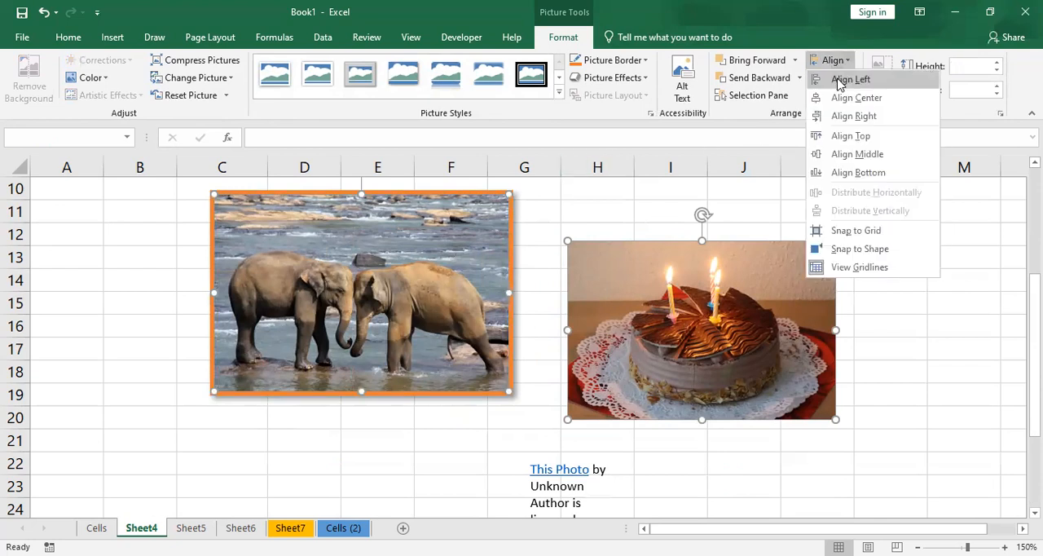
left_click(839, 83)
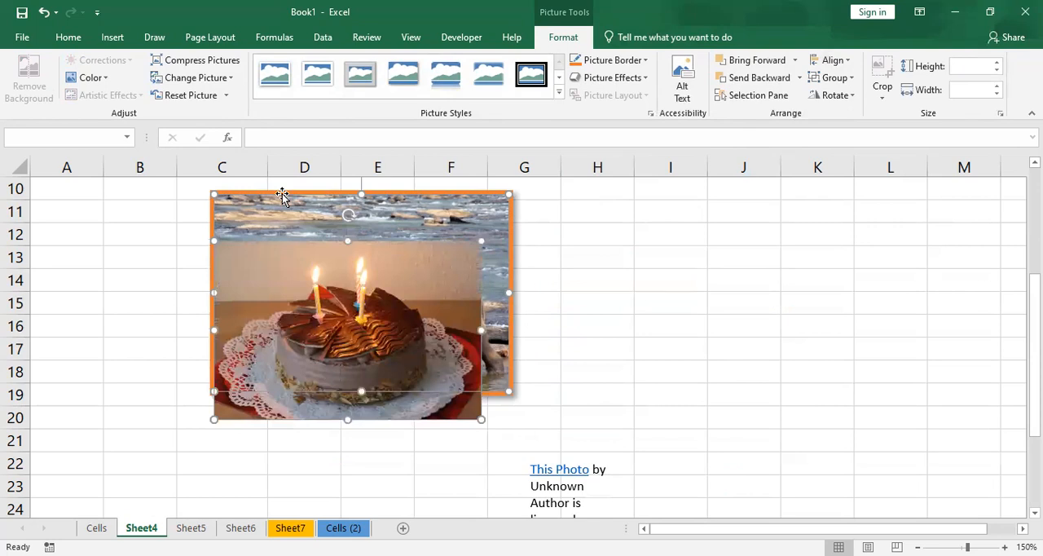
left_click(832, 60)
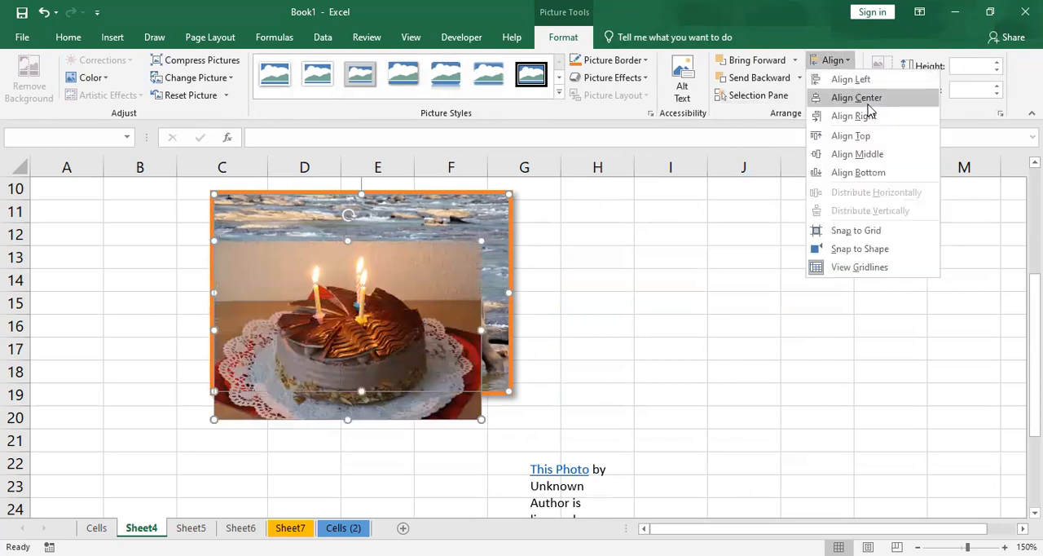
left_click(868, 99)
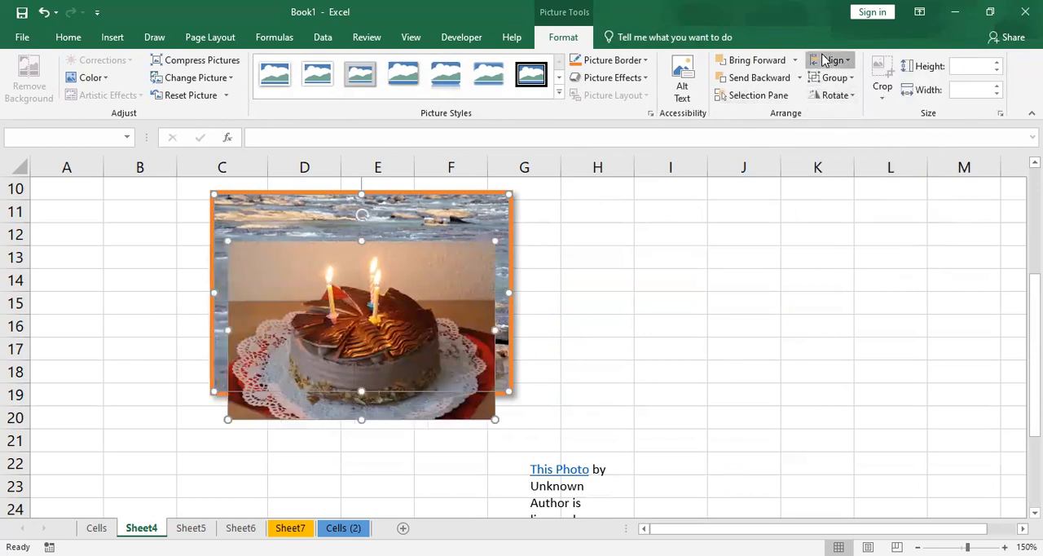
left_click(832, 61)
left_click(859, 116)
- Try the Align Top, Align Middle and Align Bottom arrangements in turn on the two selected pictures
left_click(832, 60)
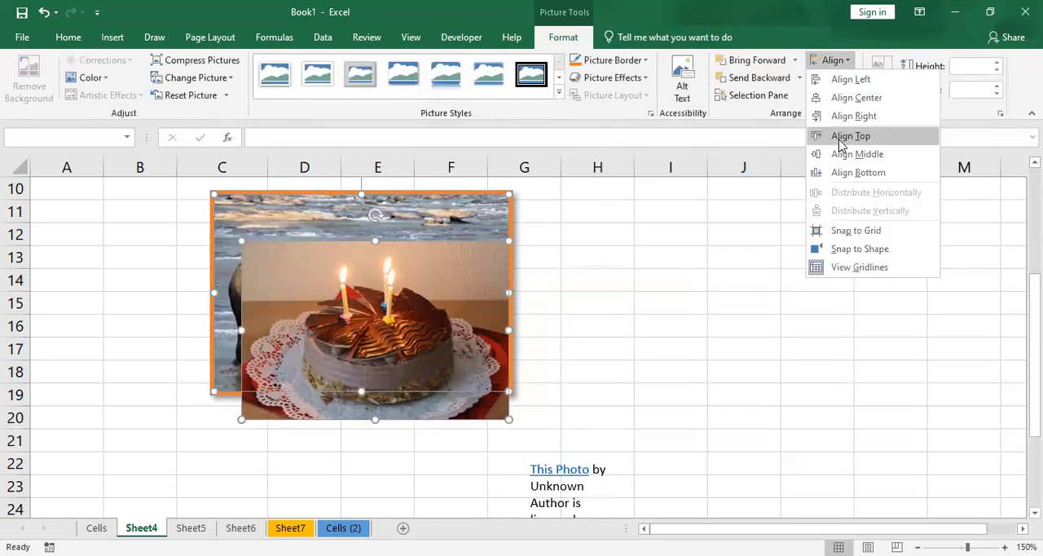
left_click(849, 135)
left_click(832, 60)
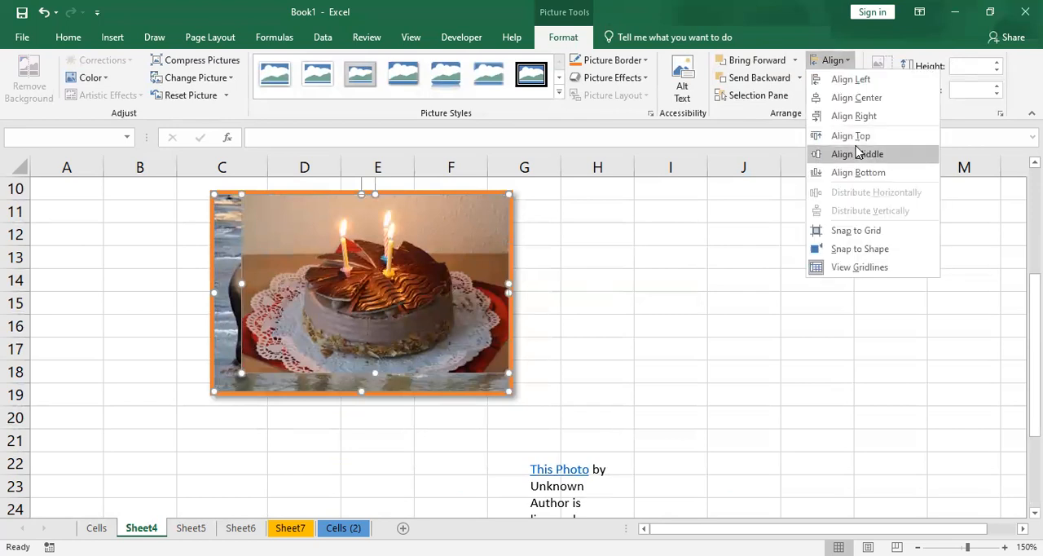
left_click(856, 153)
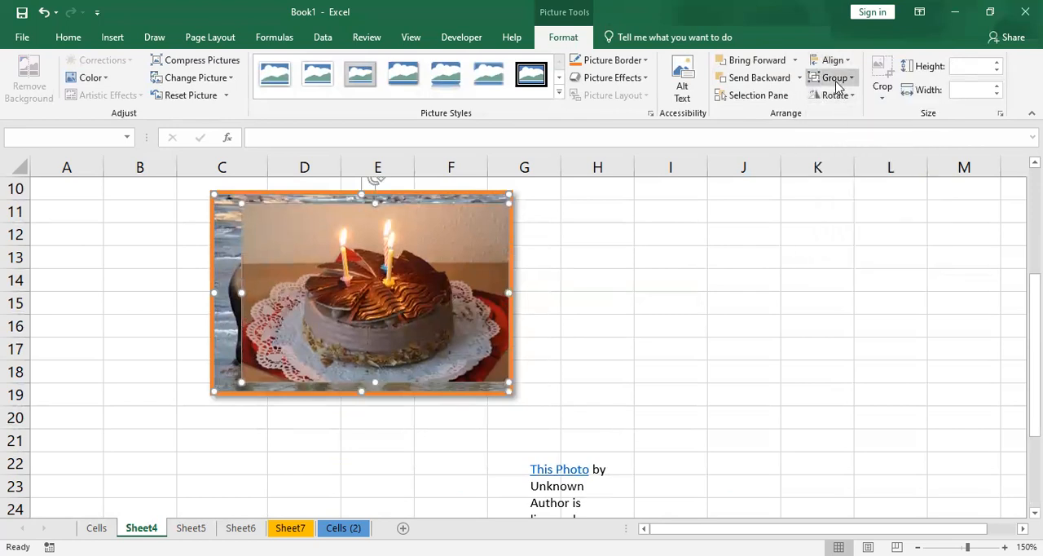
left_click(835, 60)
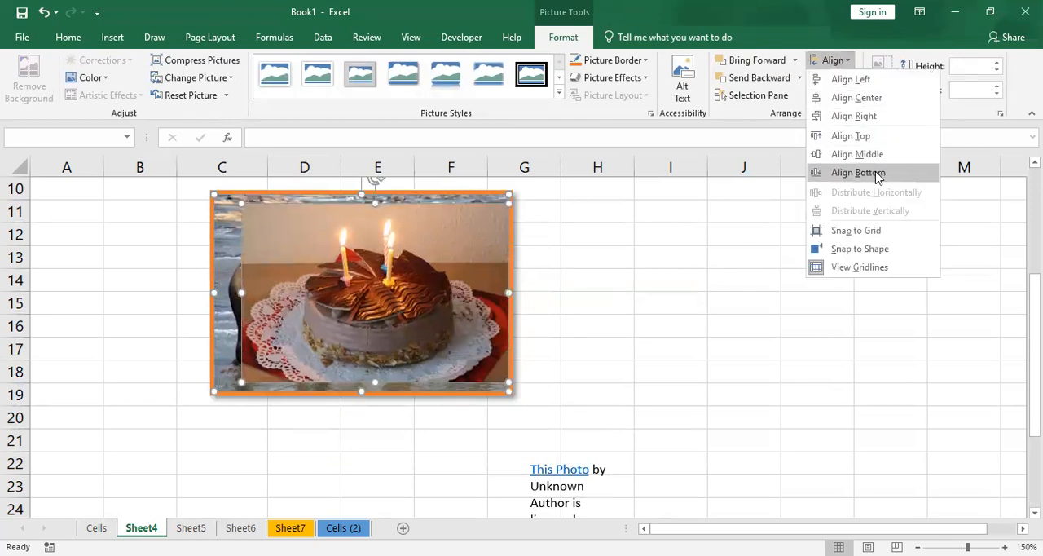
left_click(878, 173)
- Deselect the pictures and move the cake picture directly beside the elephant picture, spanning about G11 to K18
left_click(835, 62)
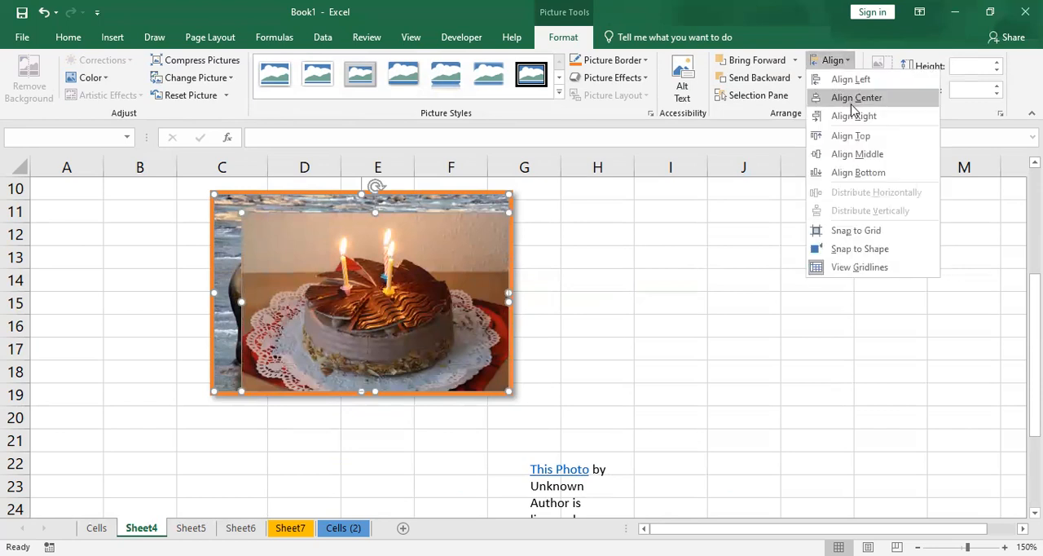
left_click(574, 260)
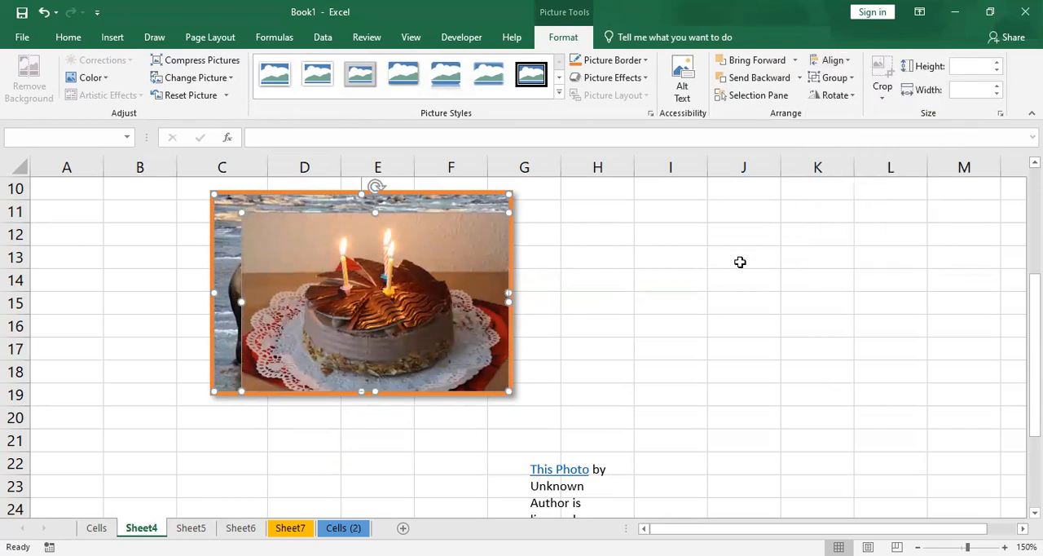
left_click(738, 259)
left_click_drag(443, 225, 724, 215)
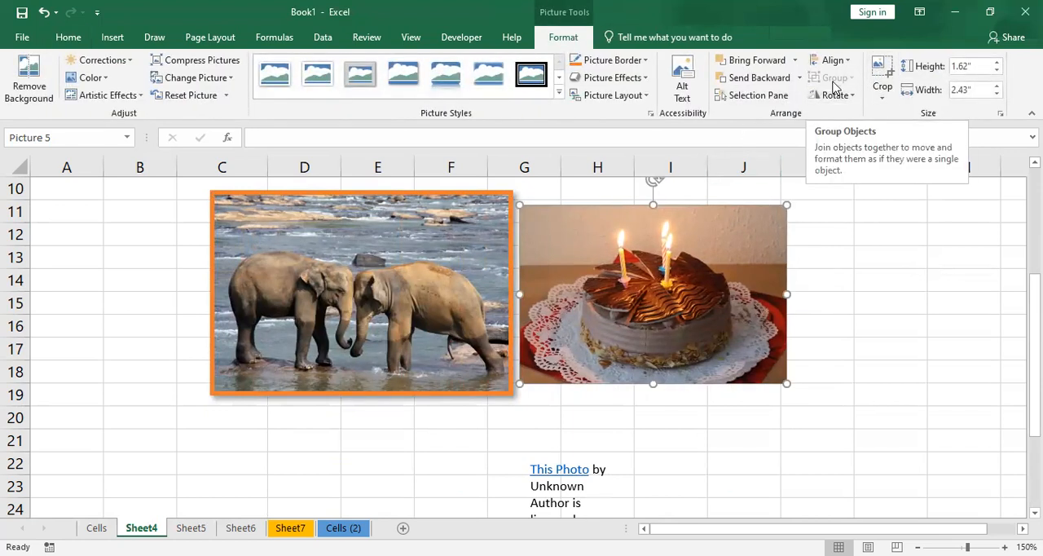
- Select the cake and elephant pictures together and group them into one object
left_click(482, 235, "ctrl")
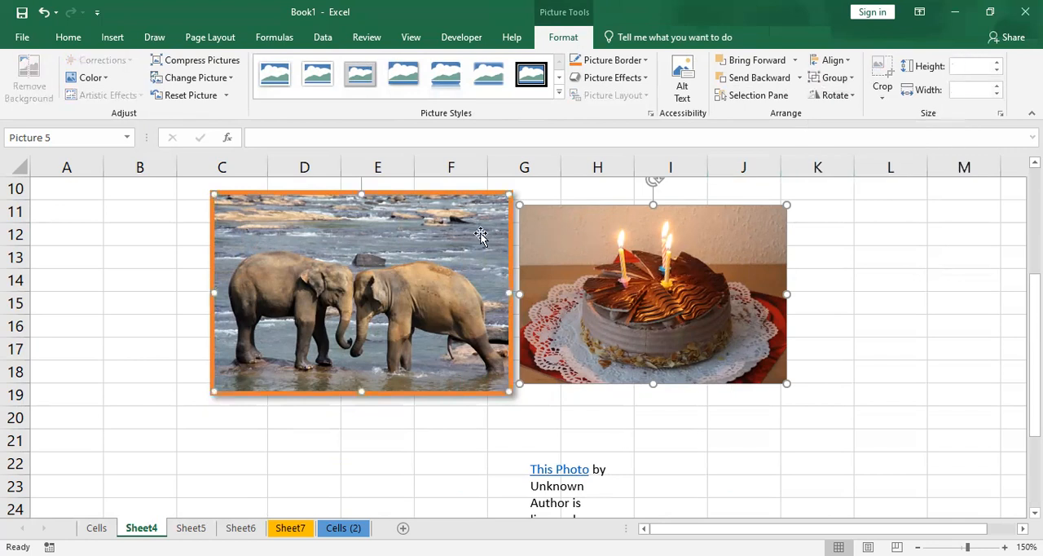
left_click(859, 229)
double_click(778, 249)
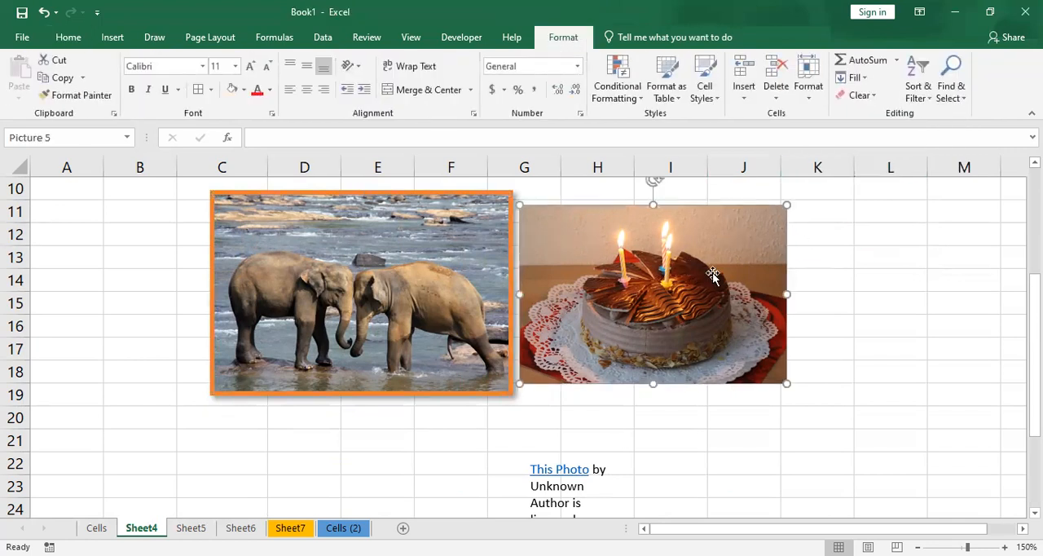
left_click(850, 322)
left_click(705, 284)
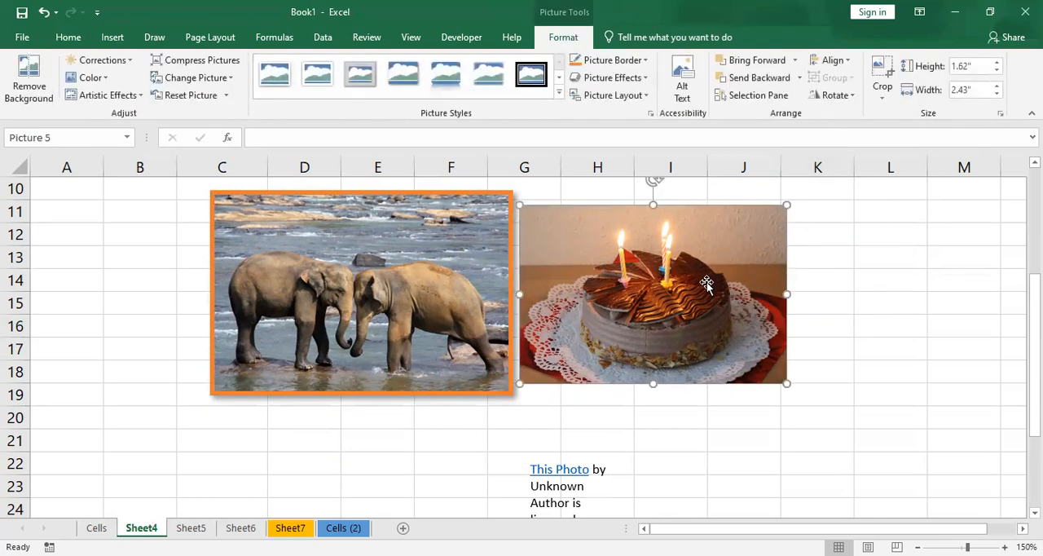
left_click(323, 350, "ctrl")
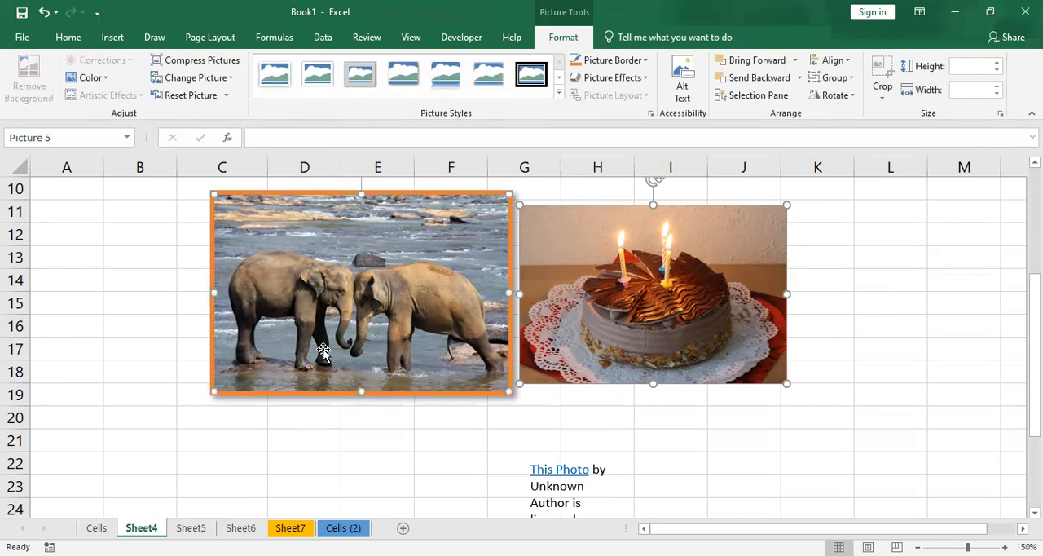
left_click(834, 77)
left_click(839, 96)
left_click(883, 288)
- Reposition the grouped pictures as one object so that the elephant picture starts in column B
left_click_drag(721, 324, 674, 333)
left_click(925, 312)
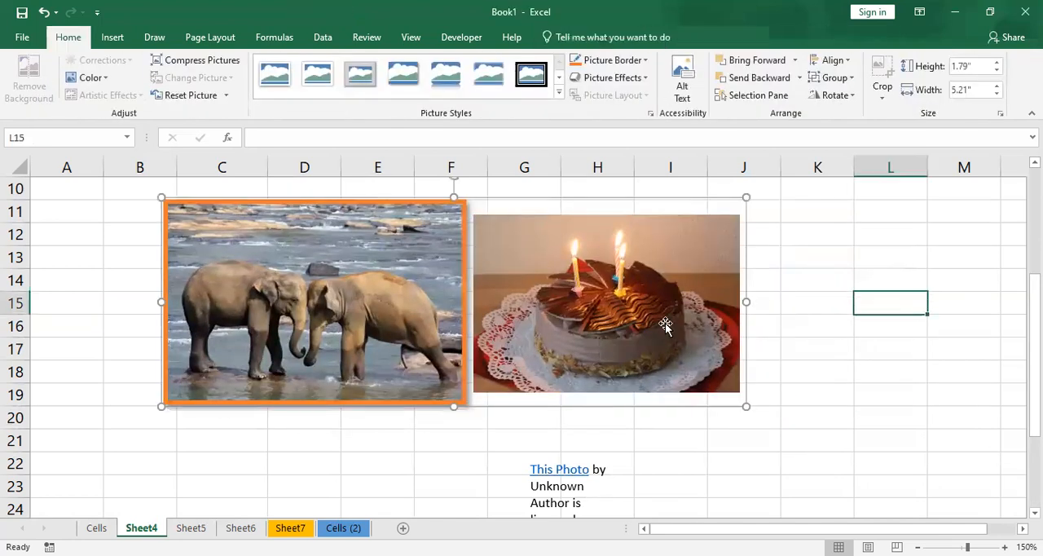
left_click_drag(353, 266, 247, 305)
left_click_drag(534, 318, 612, 274)
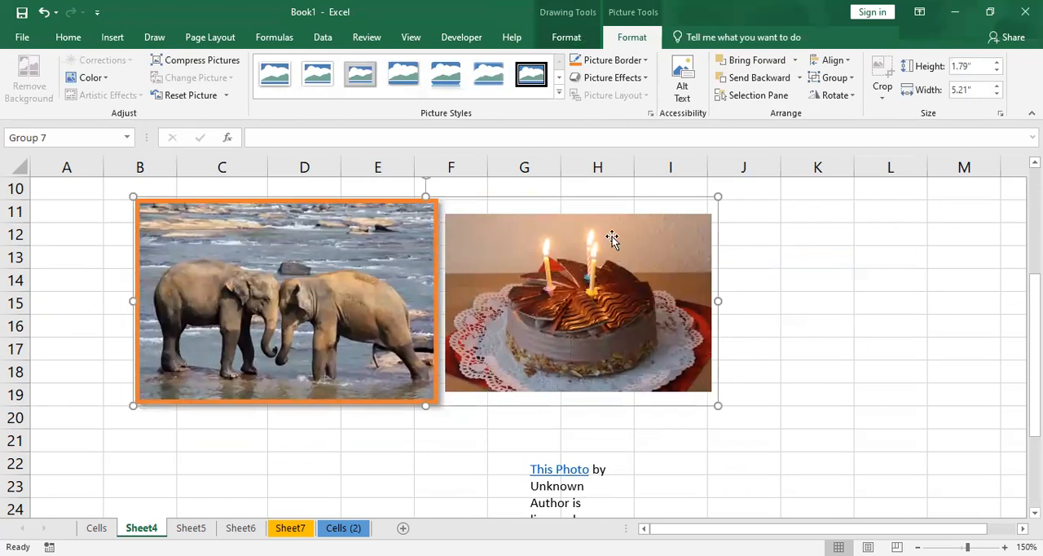
- Ungroup the elephant and cake pictures and select the cake picture on its own
left_click(838, 78)
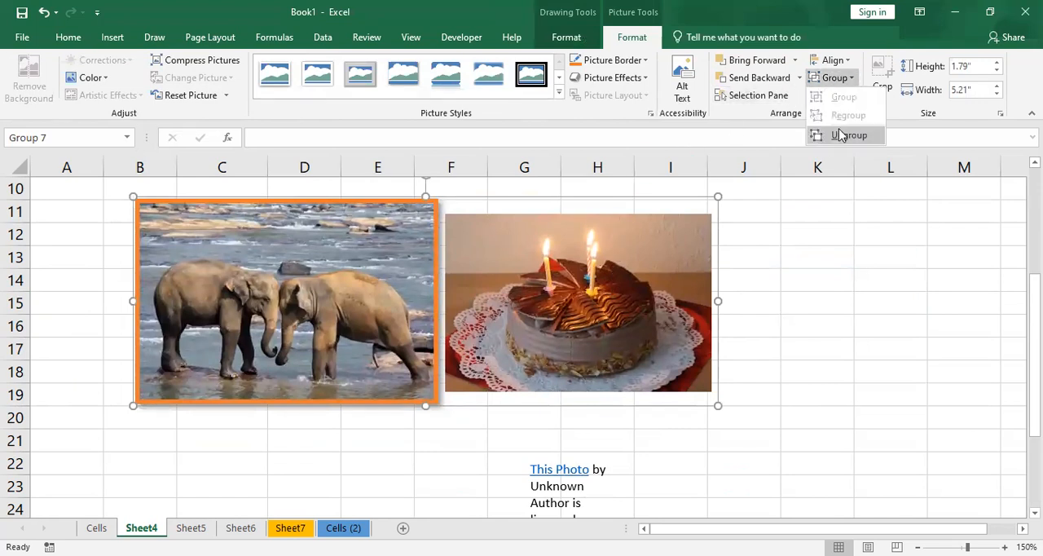
left_click(840, 134)
left_click(817, 326)
left_click(603, 310)
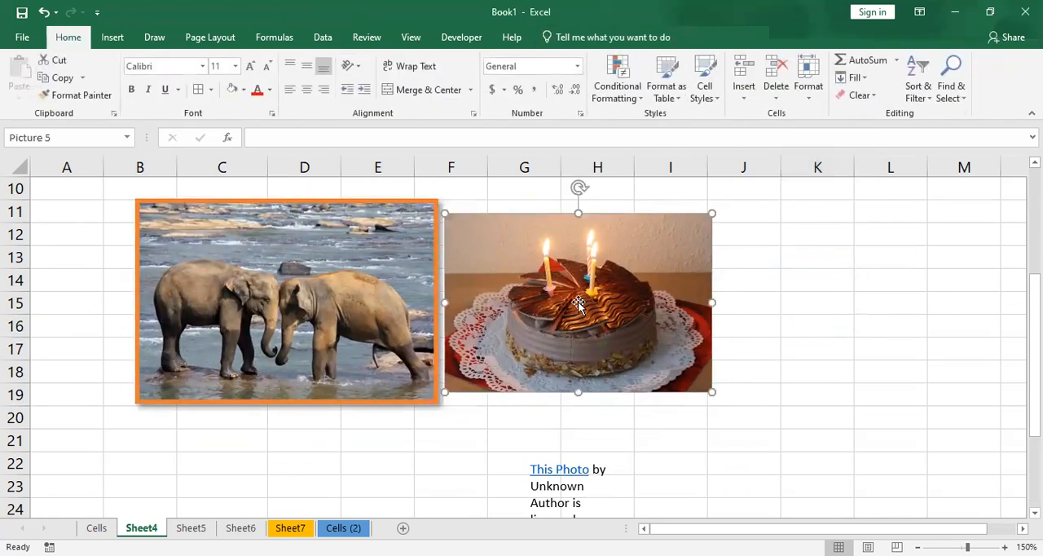
- Flip the elephant picture horizontally
left_click(343, 291)
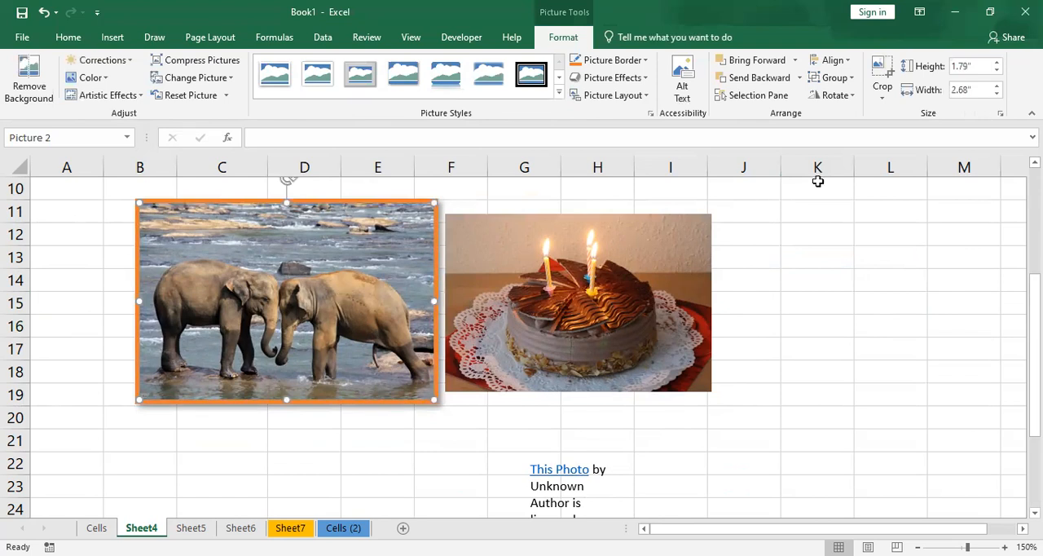
left_click(839, 94)
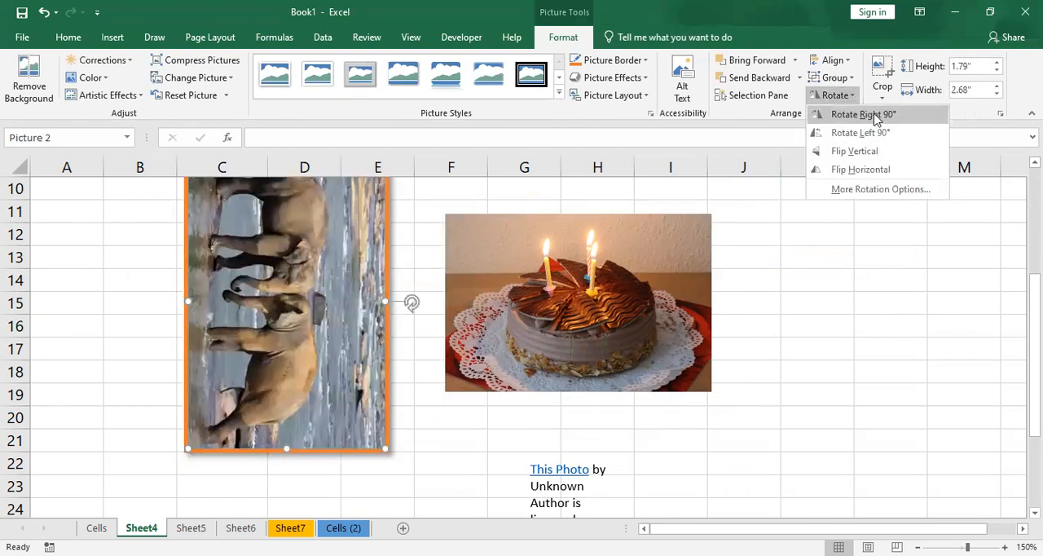
left_click(884, 170)
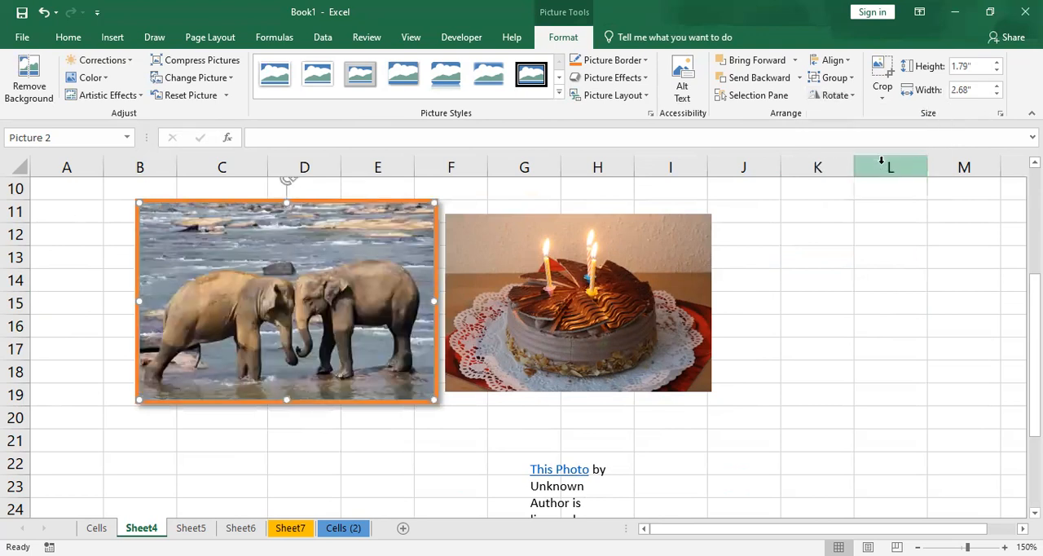
- Crop the strip of water above the elephants off the elephant picture, leaving it about 1.36" high
left_click(885, 95)
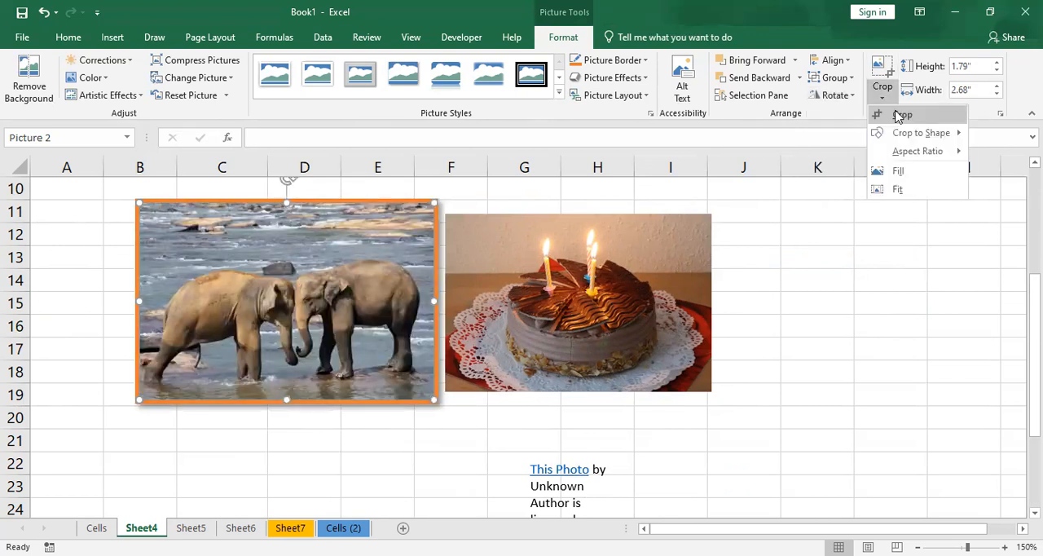
left_click(900, 114)
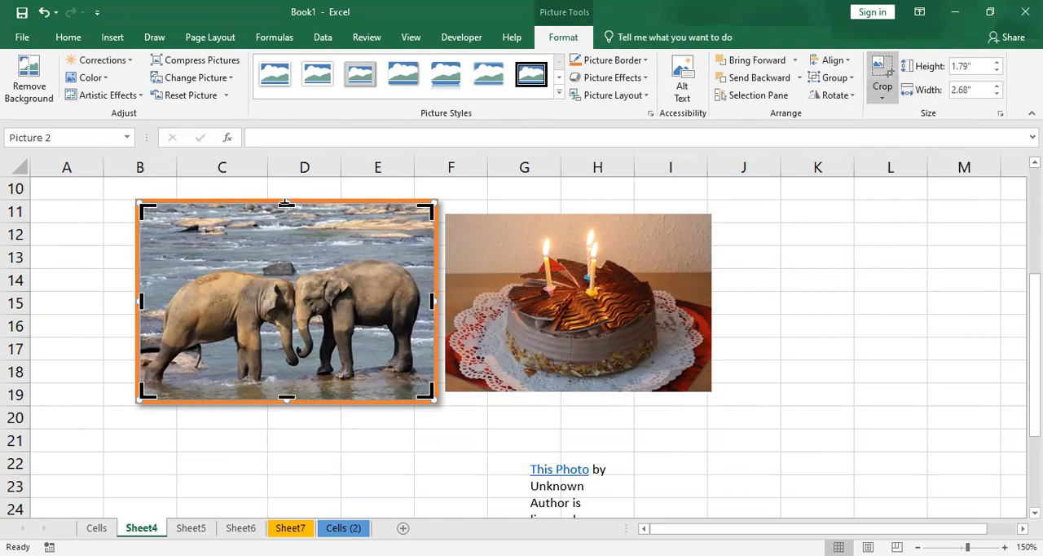
left_click_drag(285, 214, 286, 255)
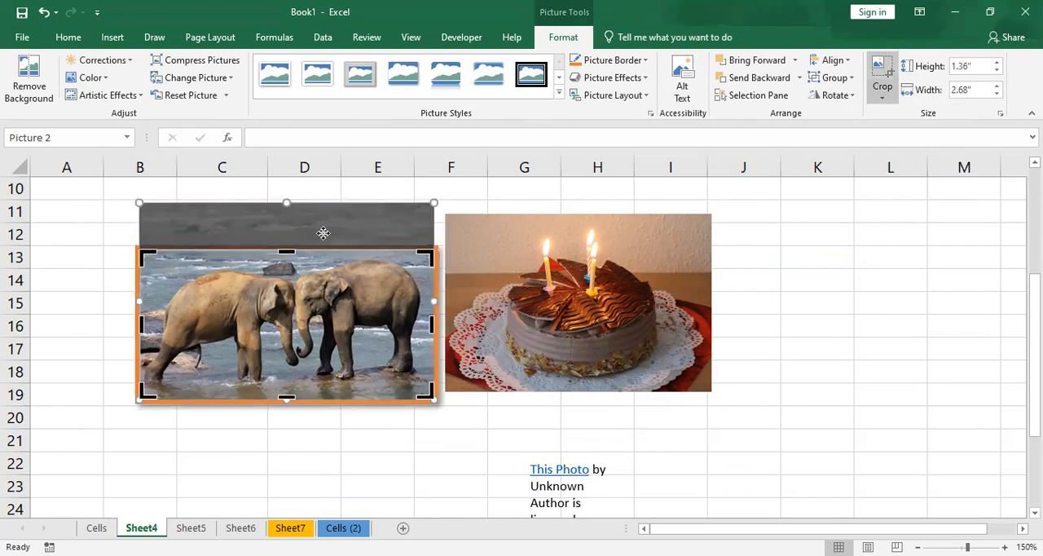
left_click(885, 65)
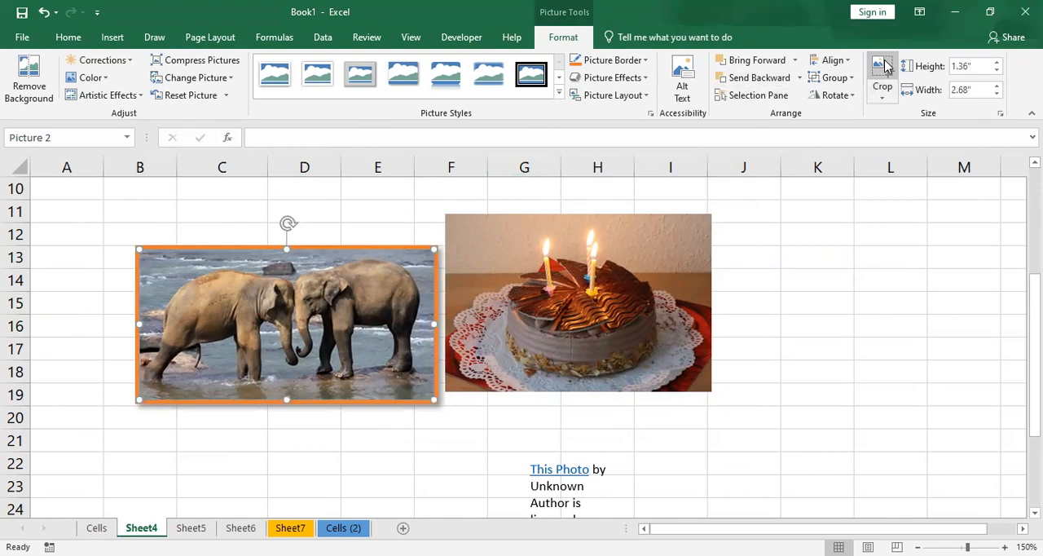
- Crop the cake picture to a pentagon shape and change the crop shape to a cloud
left_click(686, 295)
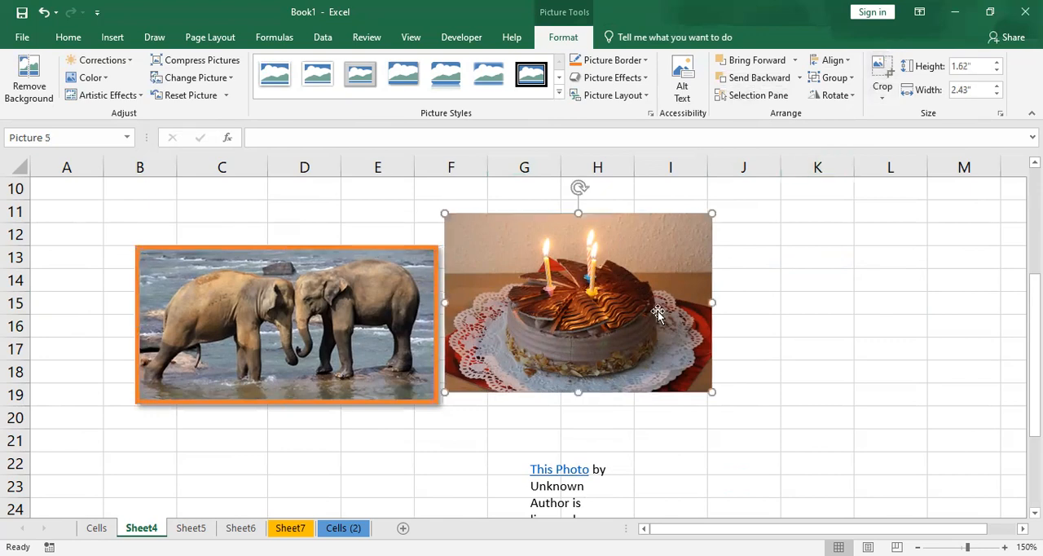
left_click(880, 94)
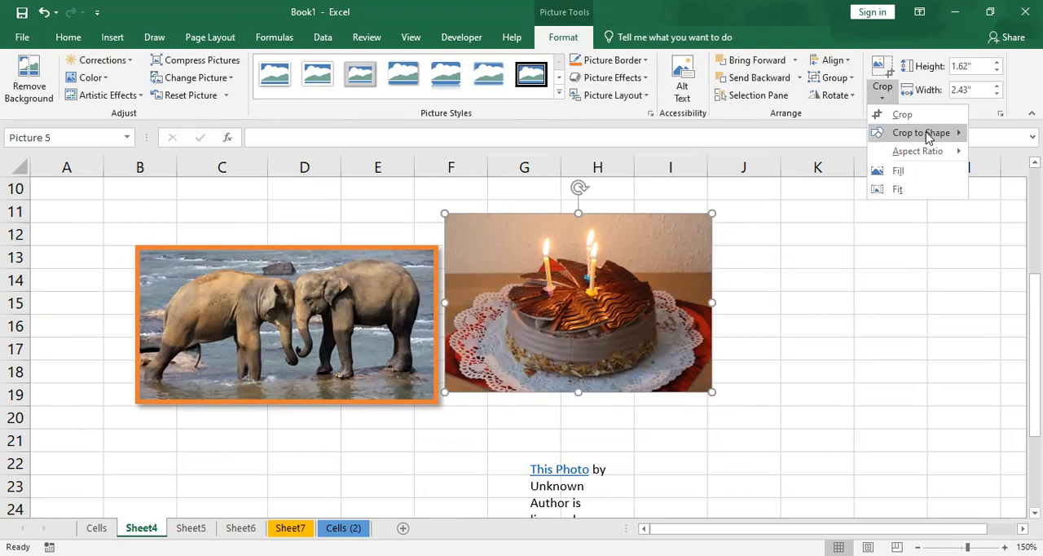
left_click(879, 139)
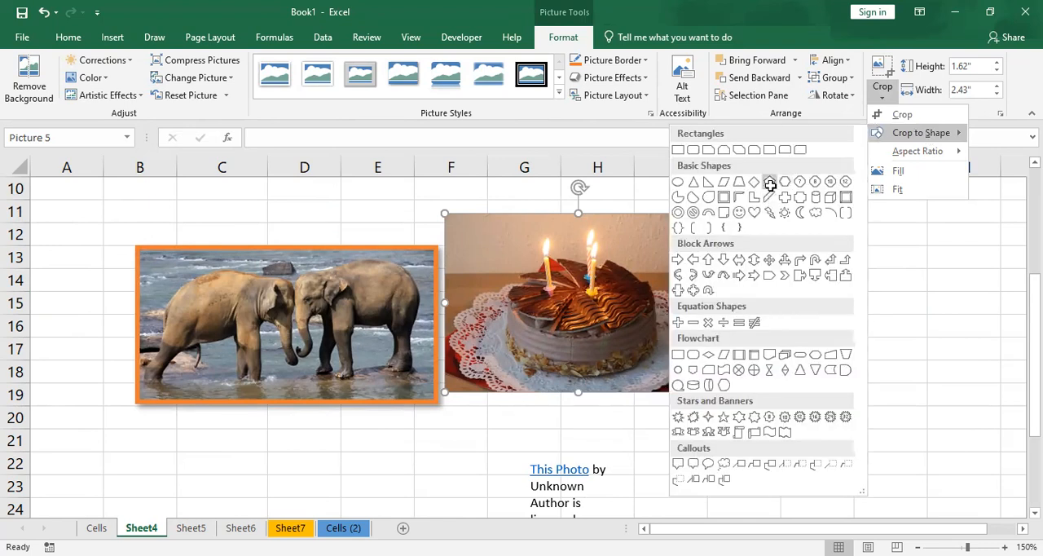
left_click(874, 101)
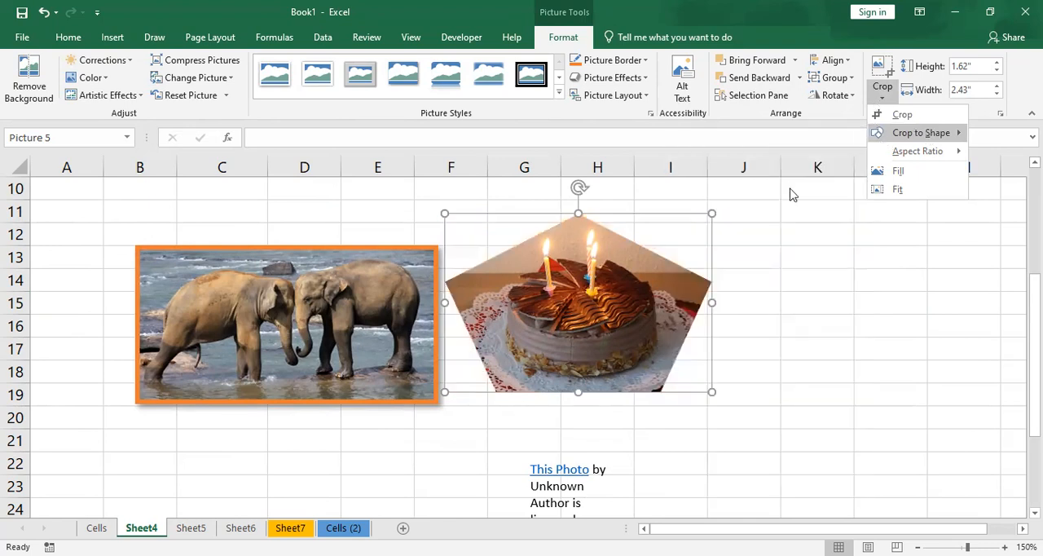
left_click(811, 213)
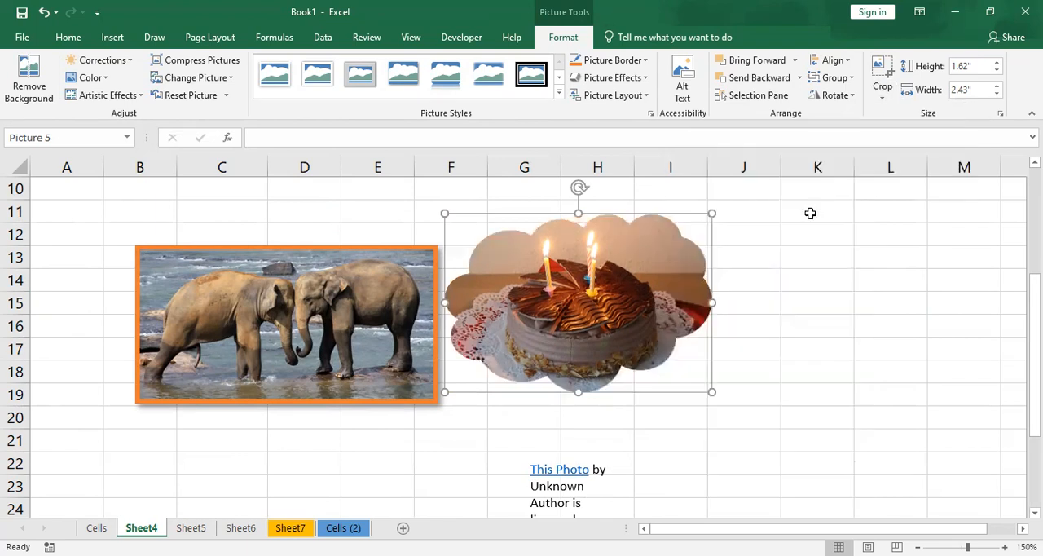
- Enlarge the cloud-shaped cake picture to 2.67" high and 4" wide
left_click(997, 63)
left_click(996, 62)
left_click(996, 62)
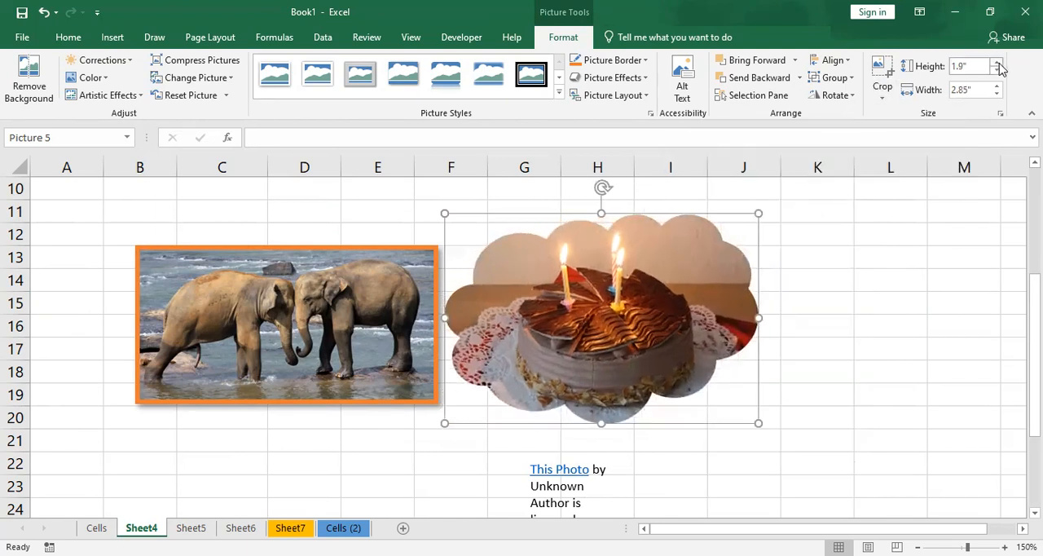
left_click(997, 63)
left_click(996, 63)
left_click(996, 63)
left_click(997, 85)
left_click(996, 86)
left_click(996, 85)
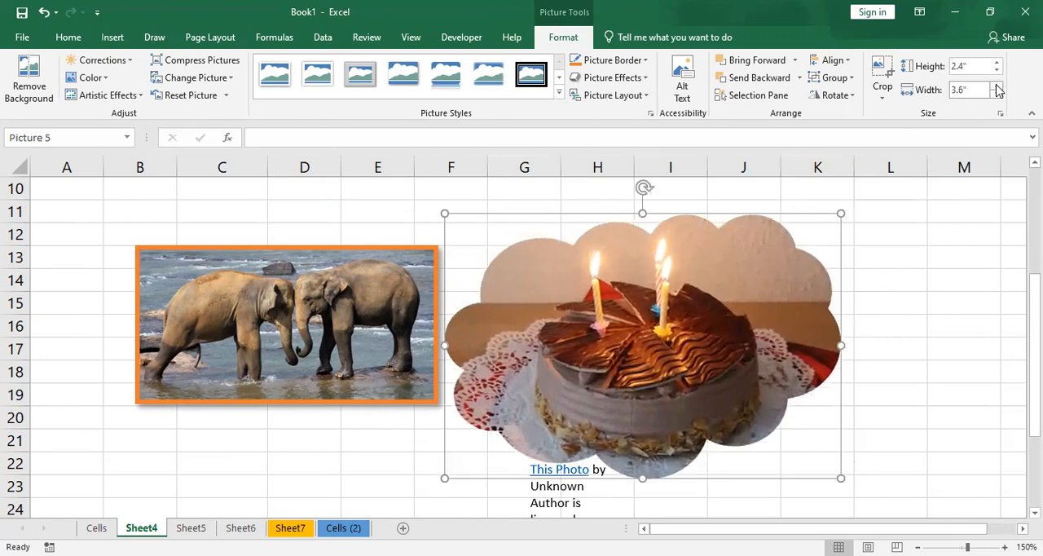
left_click(997, 85)
left_click(996, 85)
left_click(996, 86)
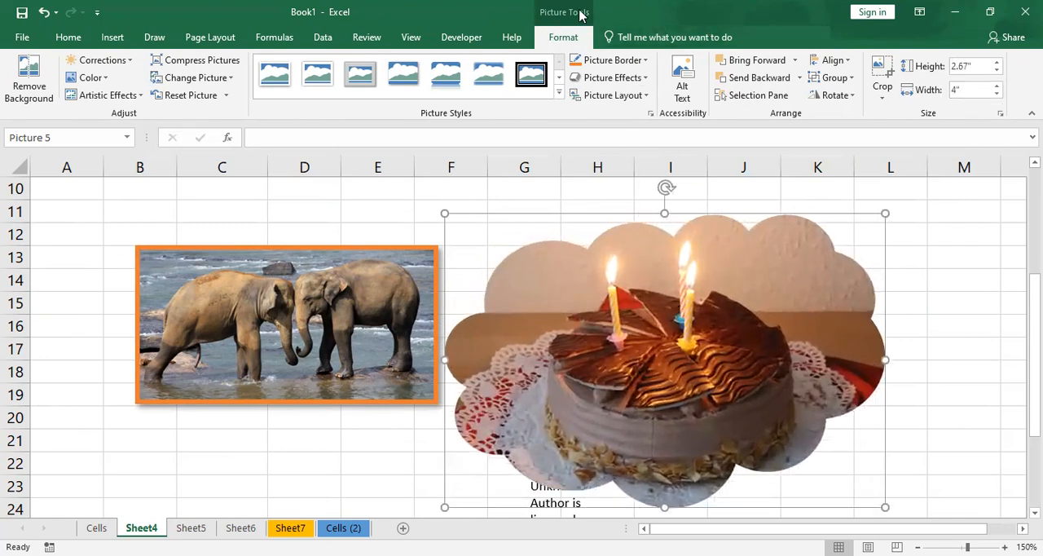
scroll(414, 240, "down", 2)
left_click(272, 342)
scroll(272, 343, "down", 2)
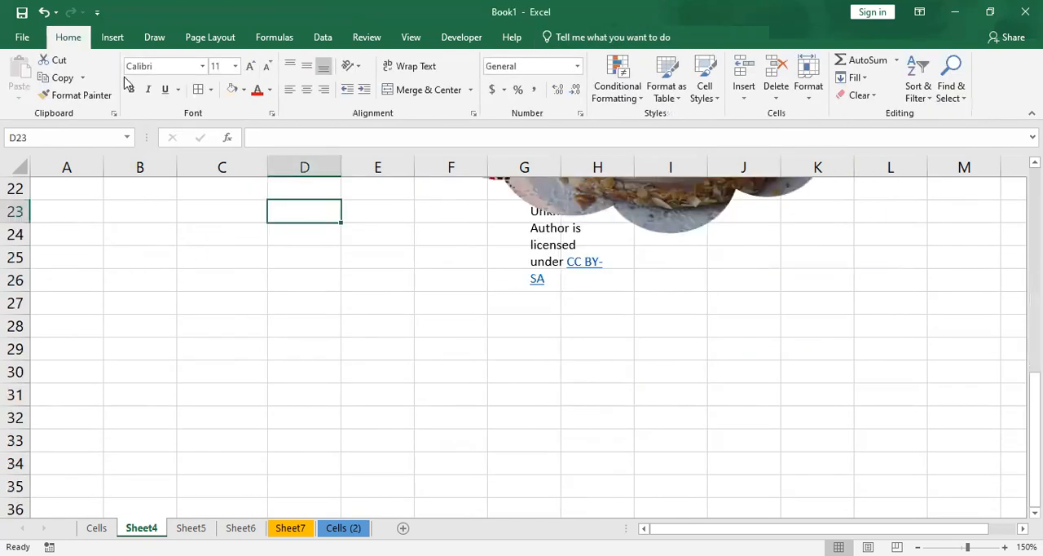
left_click(112, 37)
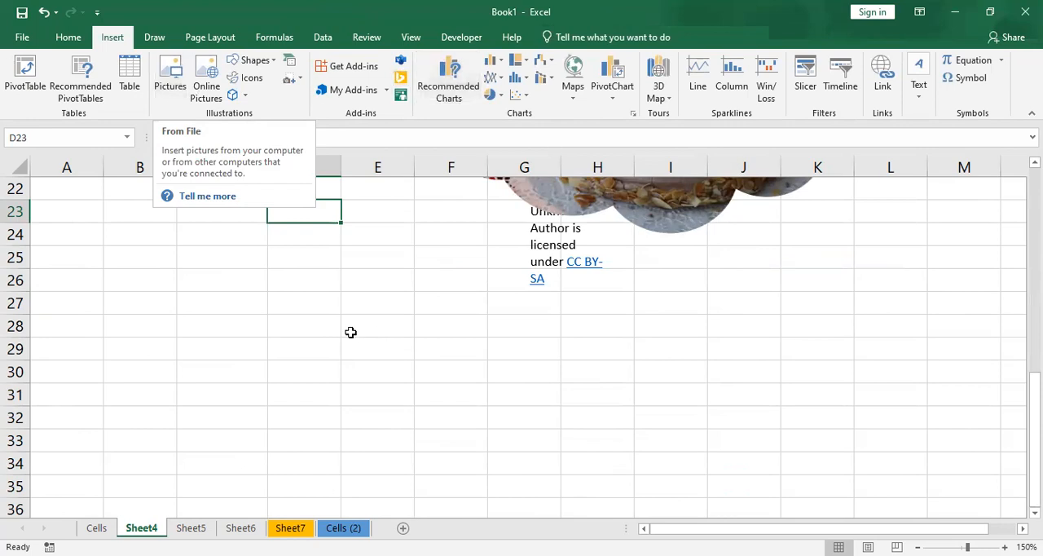
scroll(351, 332, "up", 4)
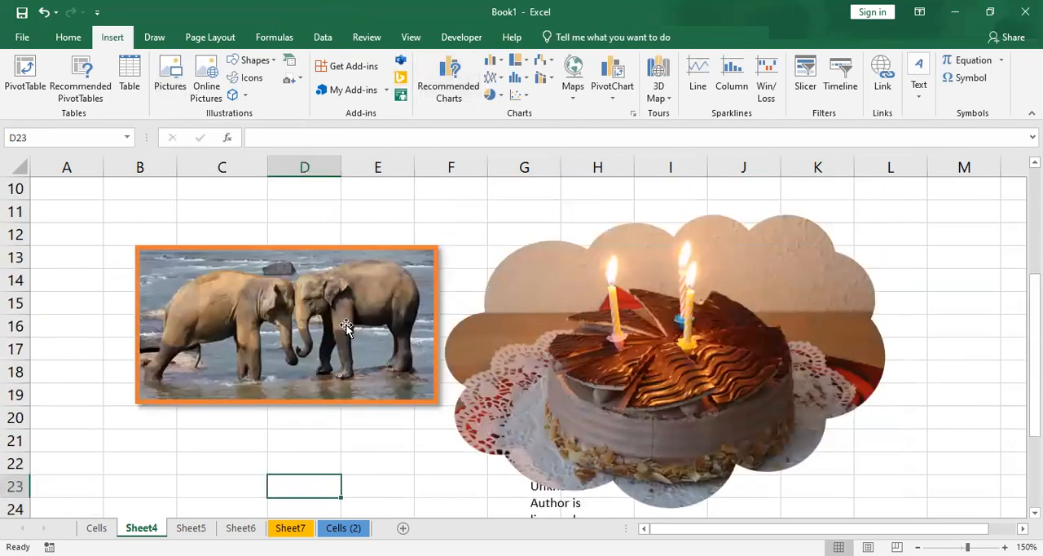
left_click(70, 393)
left_click(147, 416)
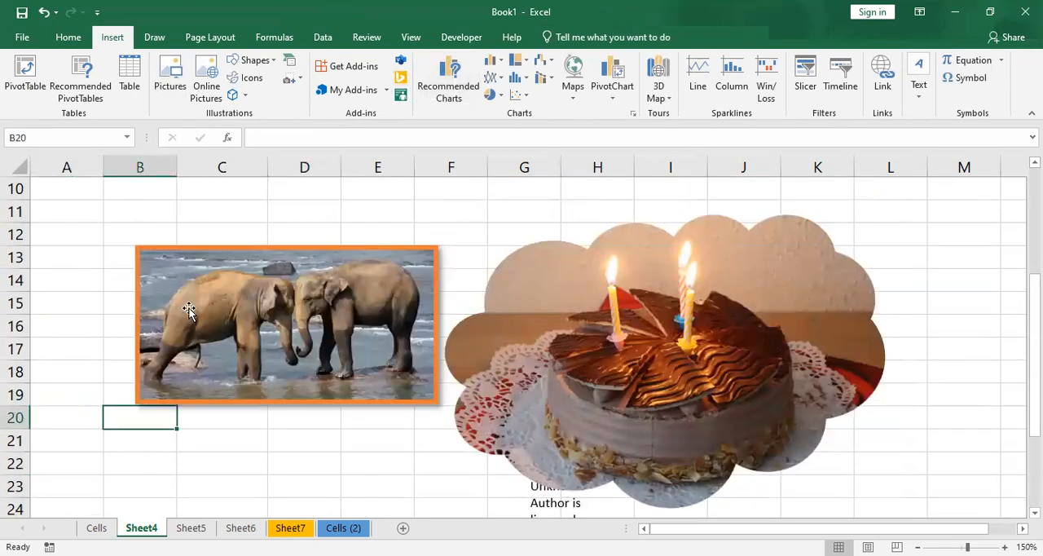
left_click(155, 465)
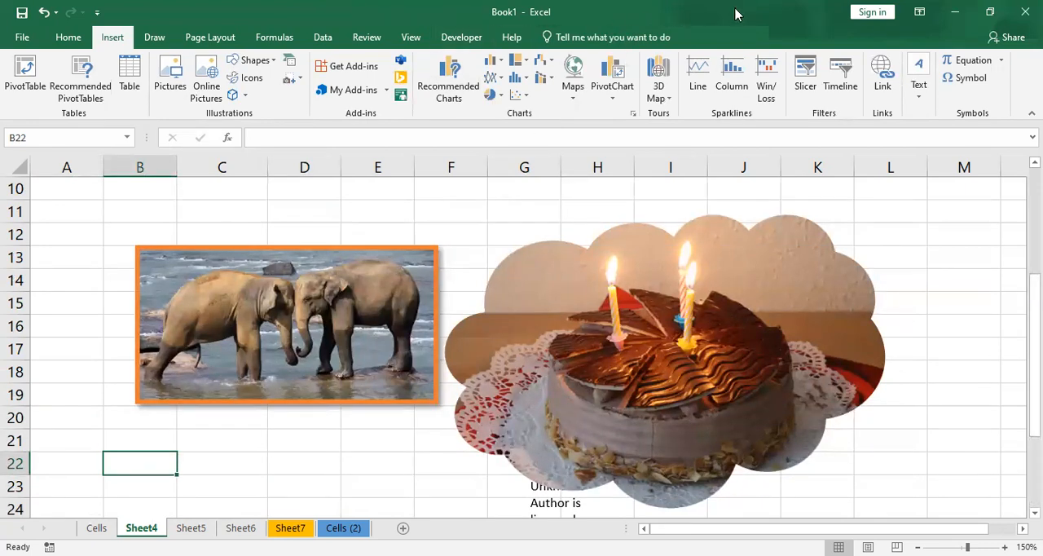
left_click(299, 295)
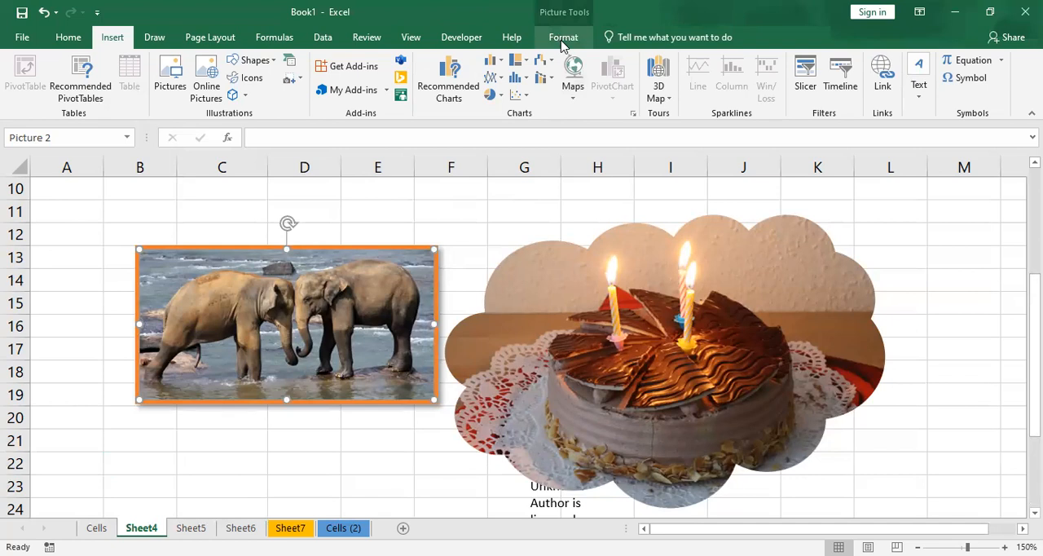
left_click(154, 230)
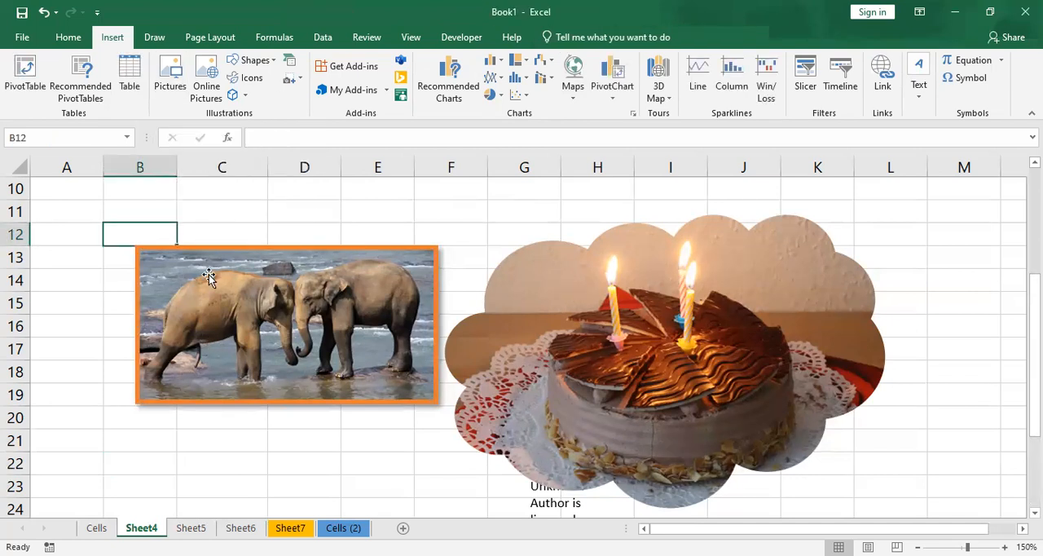
left_click(264, 315)
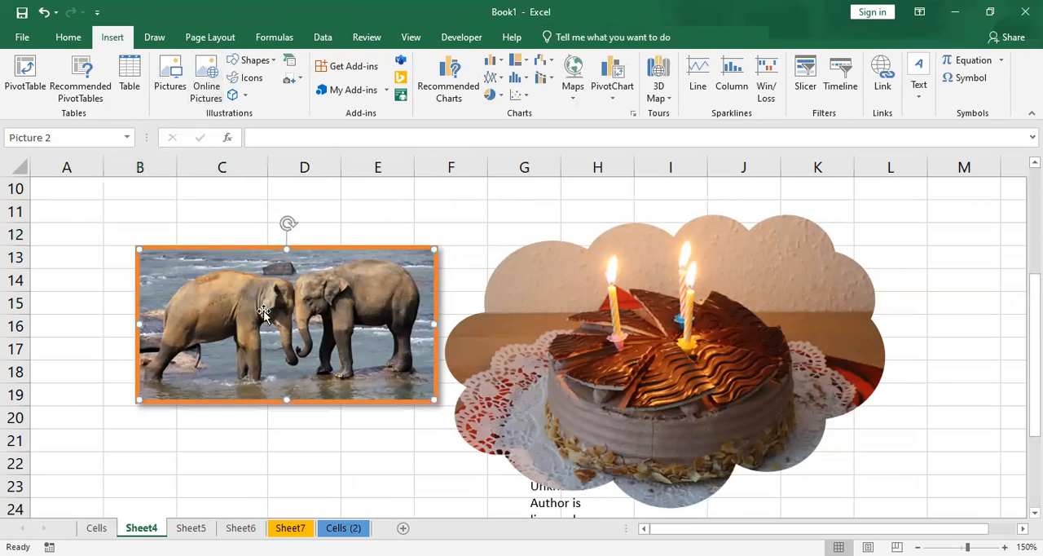
left_click(652, 344)
- Draw a pentagon block arrow about 0.96" high and 1.96" wide directly below the elephant picture
scroll(112, 399, "down", 1)
left_click(132, 403)
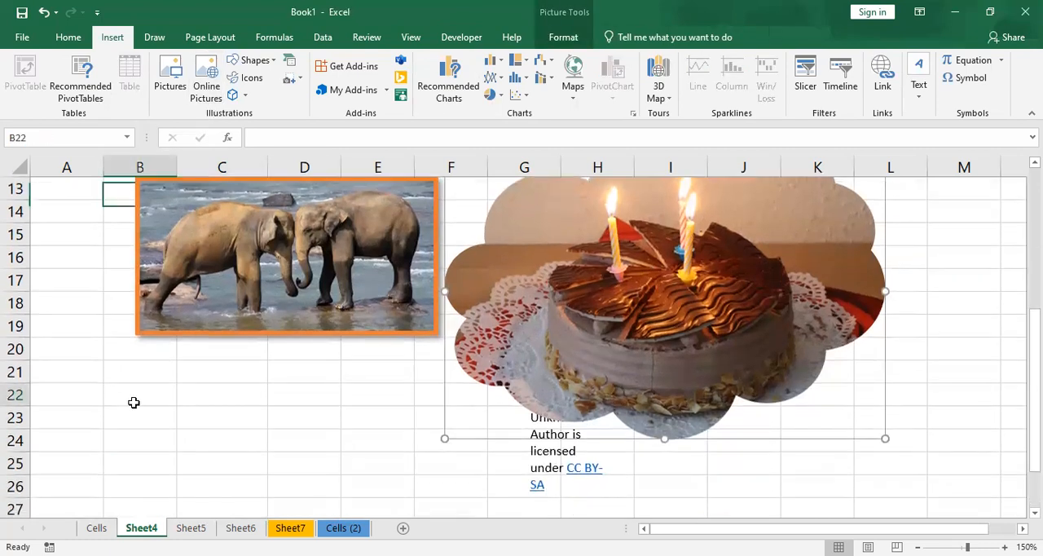
scroll(132, 402, "down", 1)
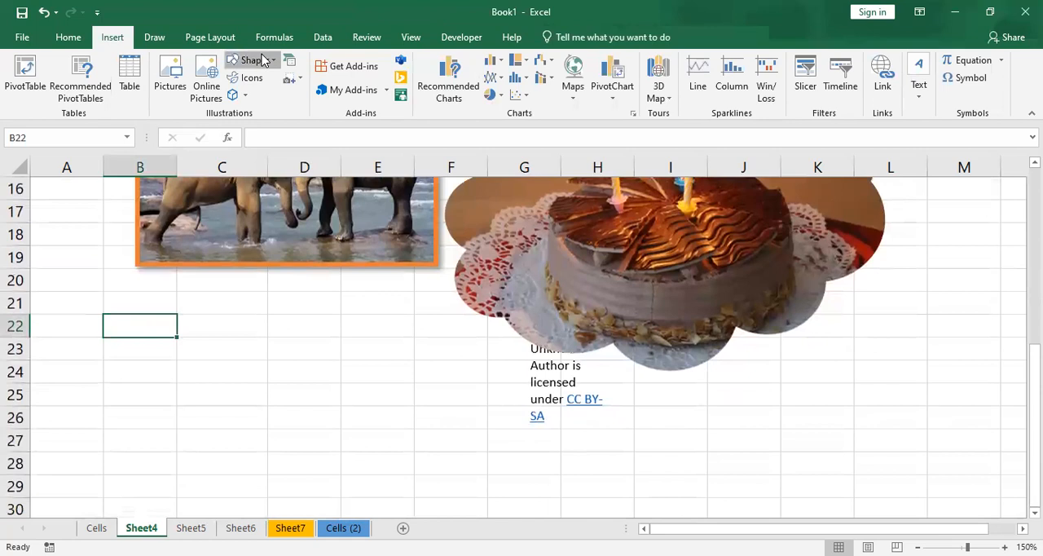
left_click(256, 60)
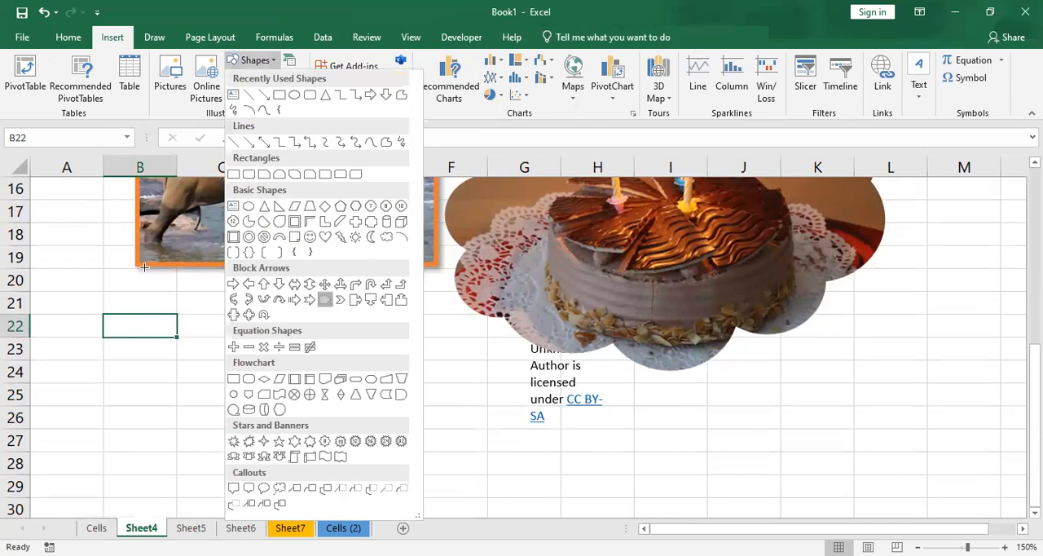
left_click_drag(137, 268, 352, 374)
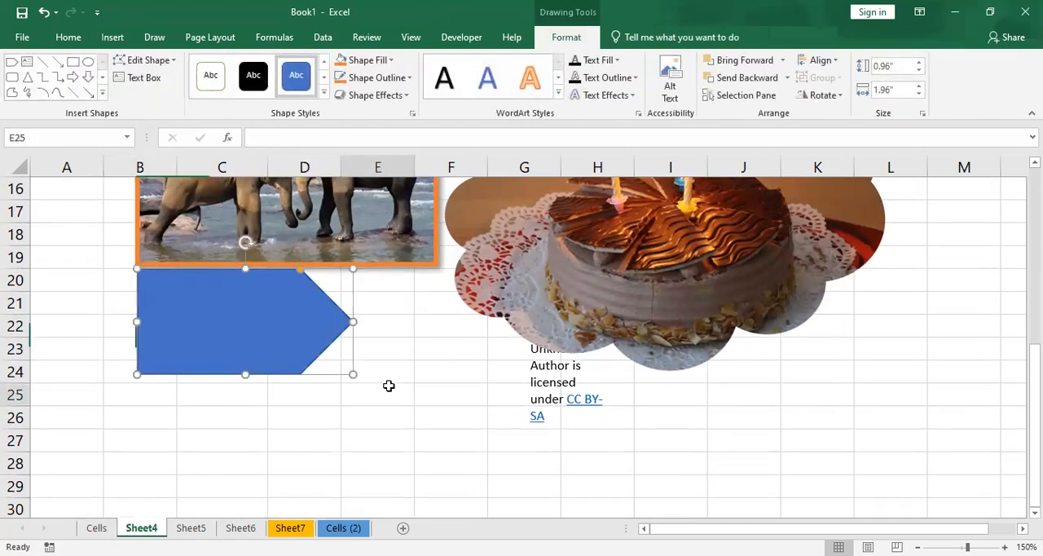
left_click(389, 385)
left_click(282, 302)
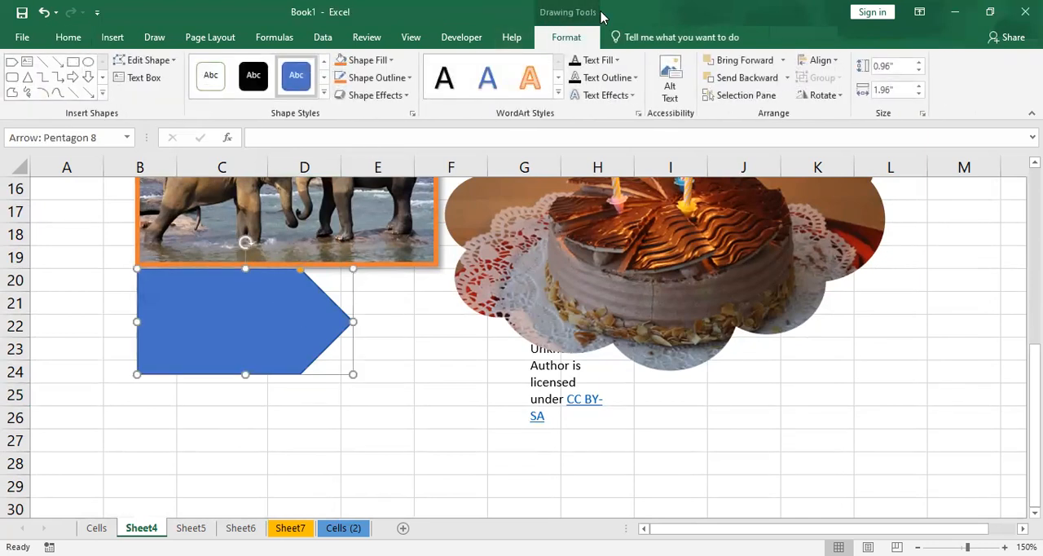
left_click(427, 329)
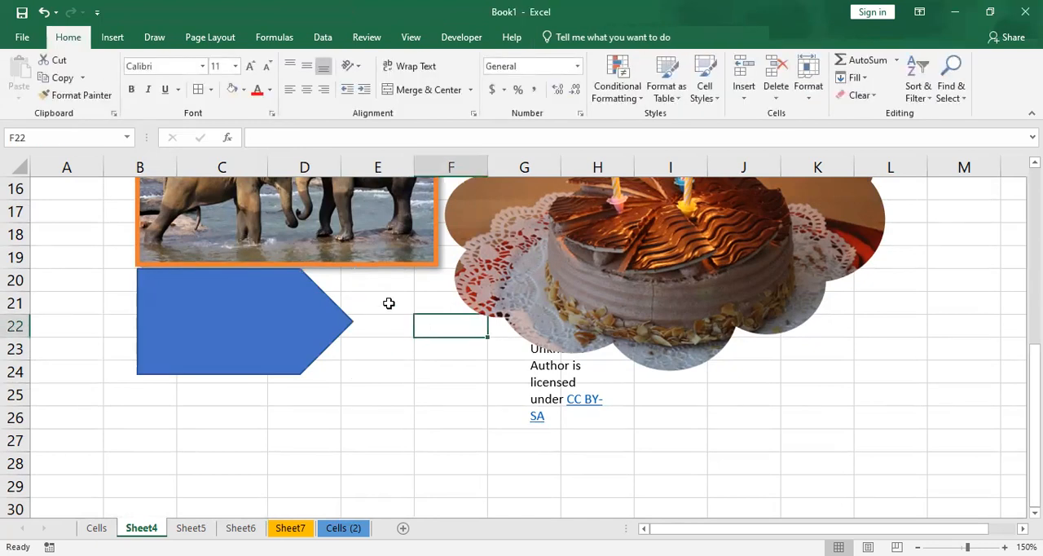
- Apply a gold preset shape style to the pentagon arrow and change its fill to orange
left_click(287, 303)
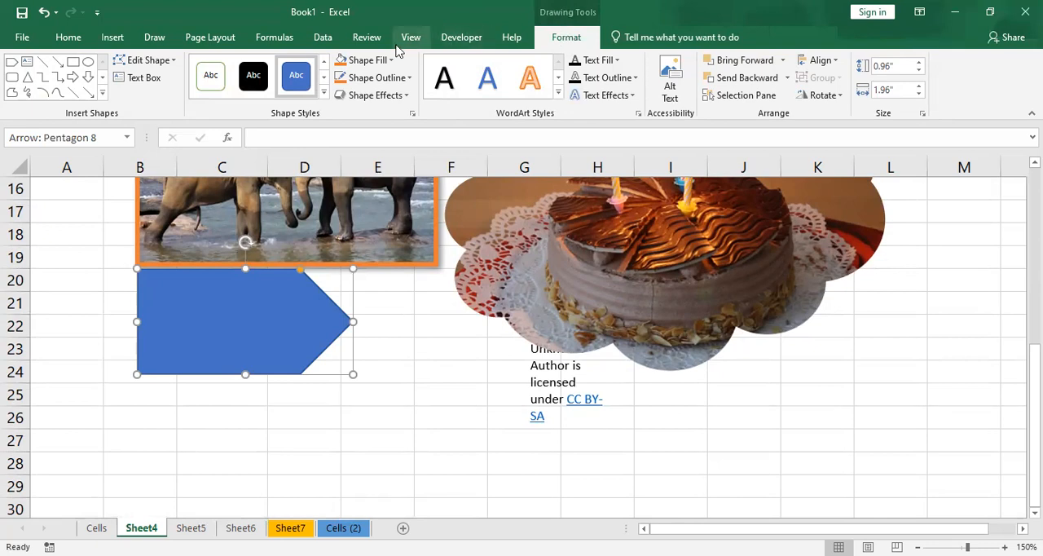
left_click(324, 92)
left_click(379, 156)
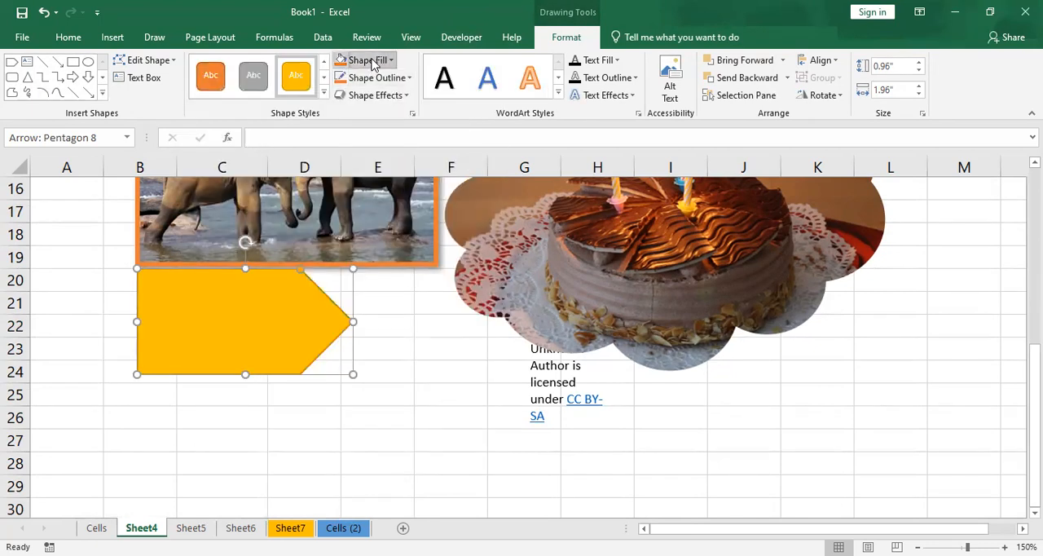
left_click(372, 65)
left_click(407, 109)
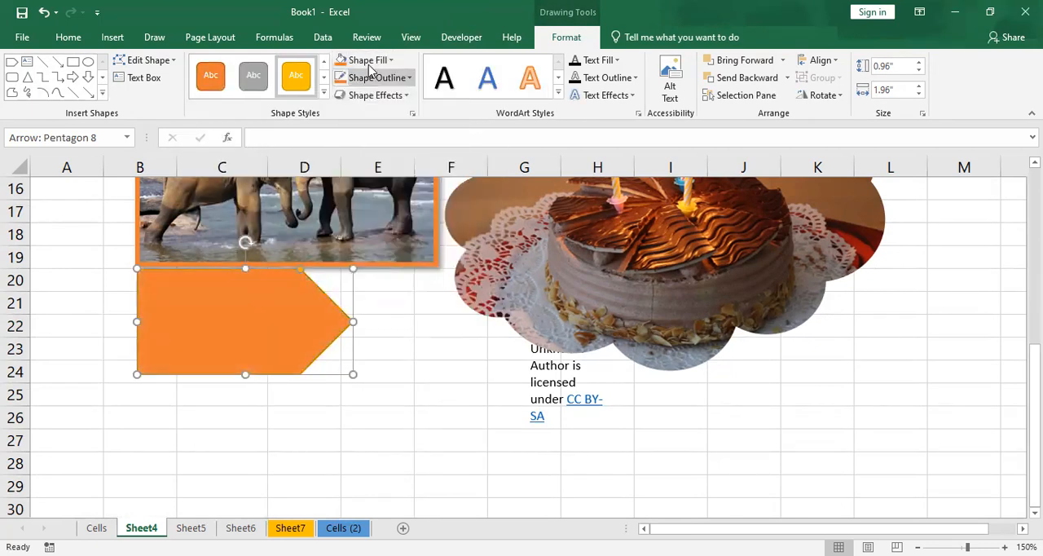
- Fill the pentagon arrow with the first online picture from the Birthday Cake category
left_click(371, 63)
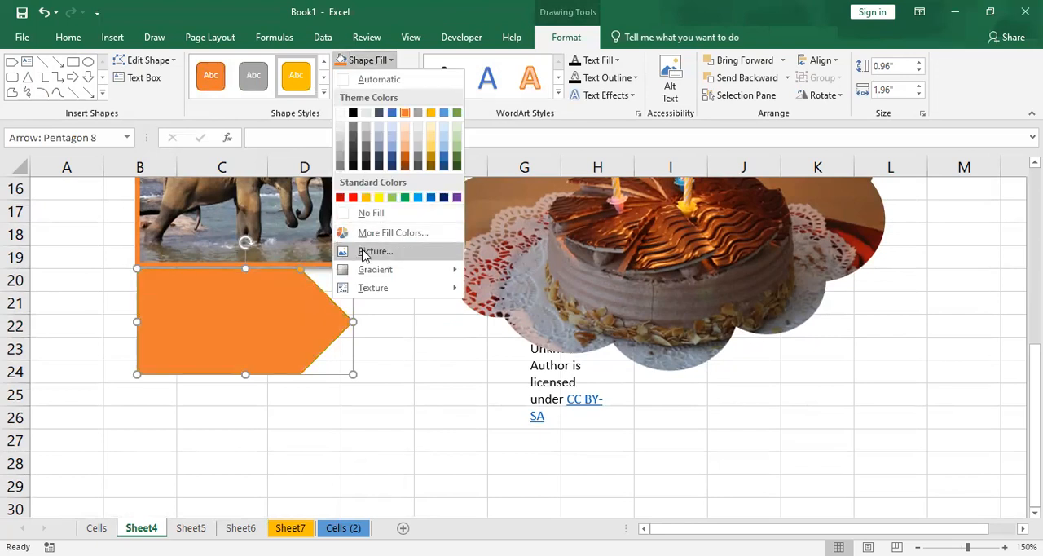
left_click(373, 251)
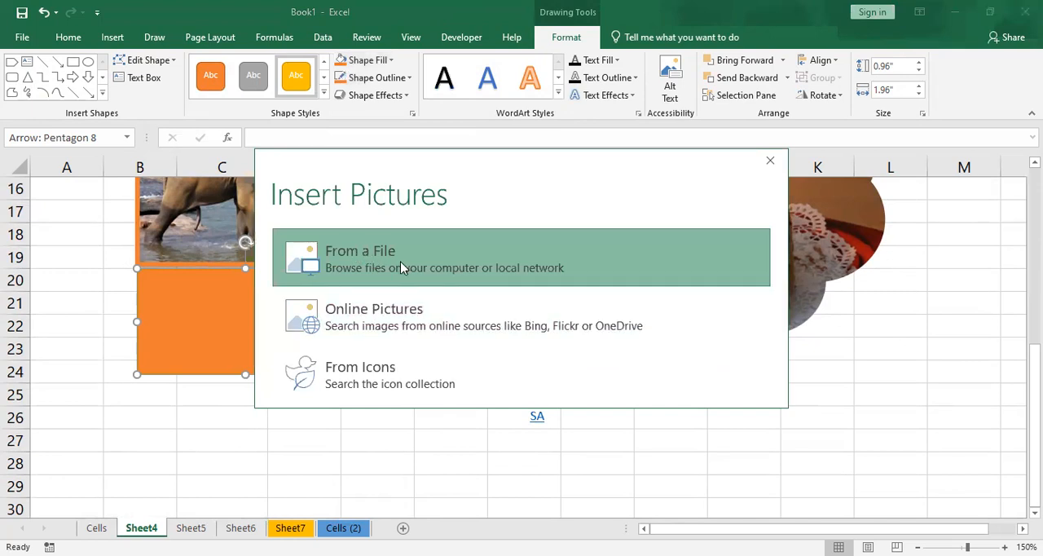
left_click(410, 327)
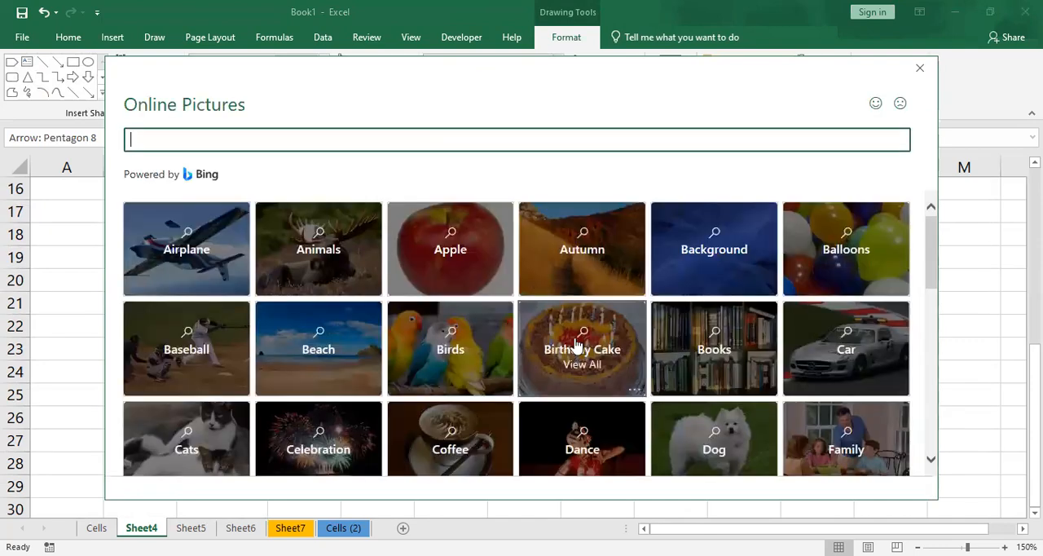
left_click(575, 345)
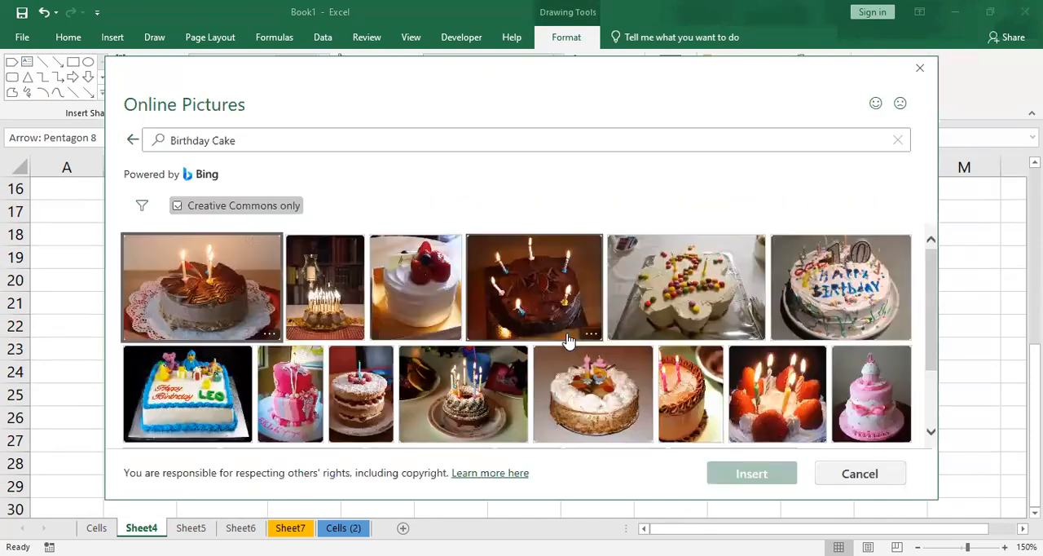
left_click(210, 298)
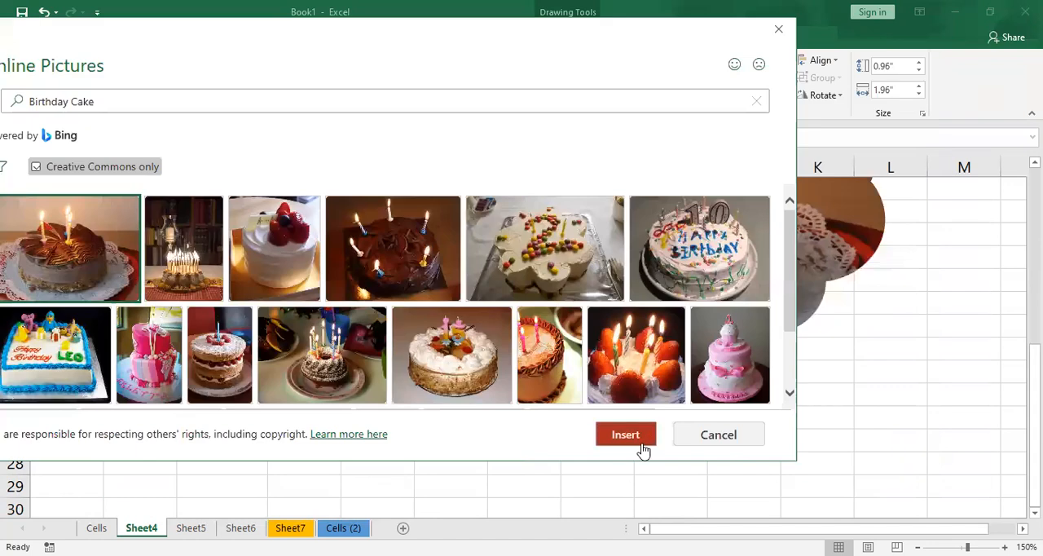
left_click(642, 444)
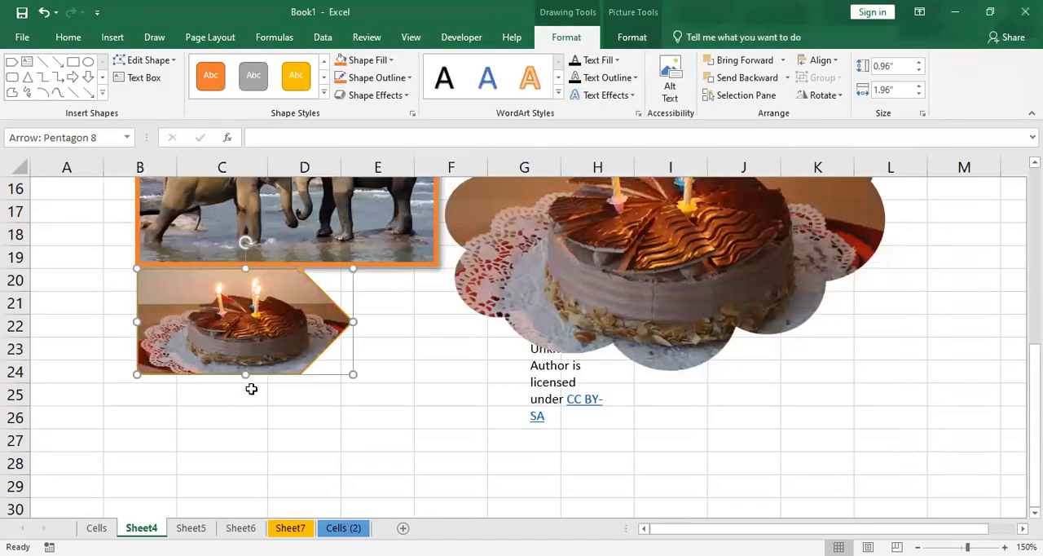
left_click(372, 61)
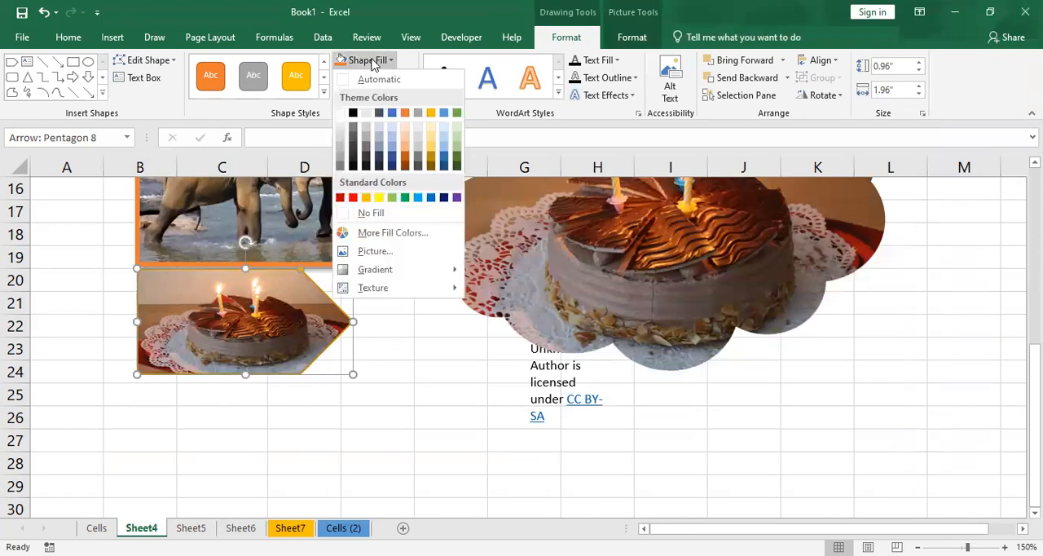
left_click(382, 252)
left_click(765, 163)
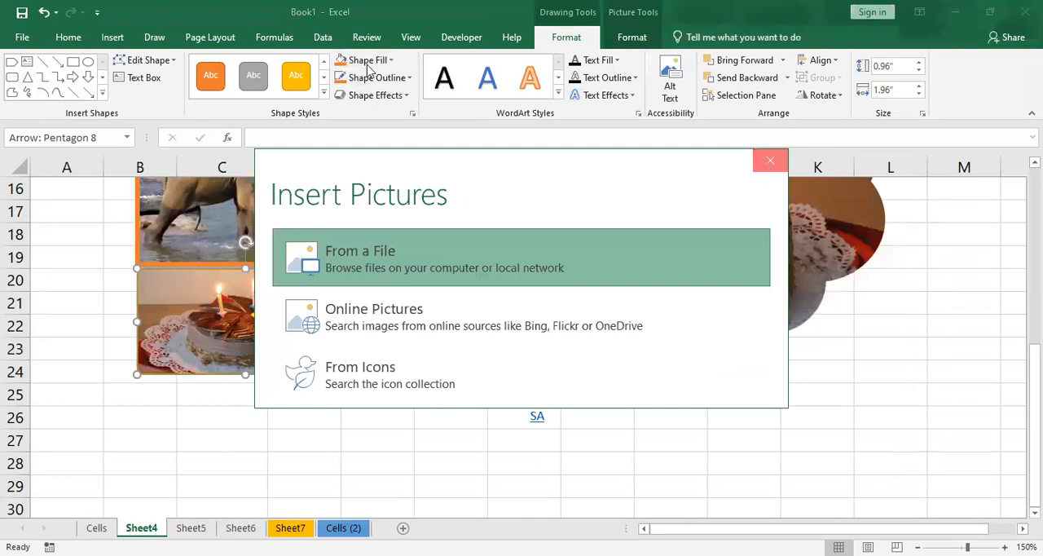
- Open the detailed gradient and fill settings for the pentagon arrow and set it to No fill
left_click(368, 64)
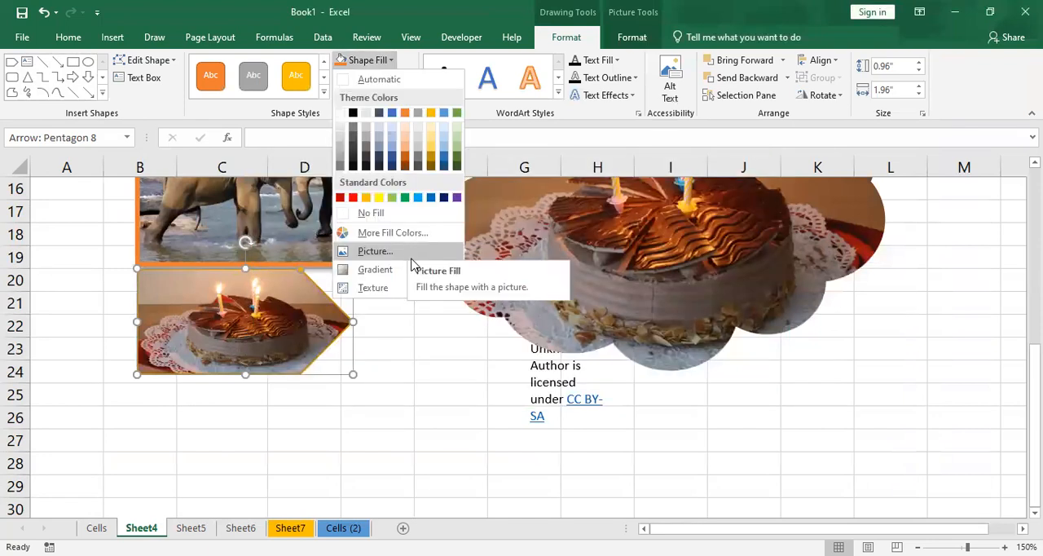
mouse_move(412, 270)
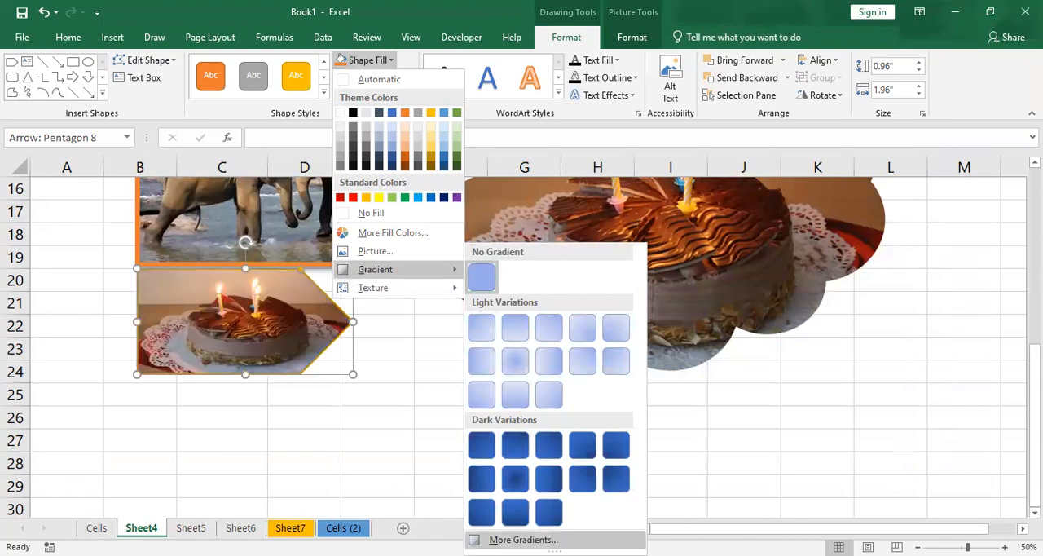
left_click(523, 540)
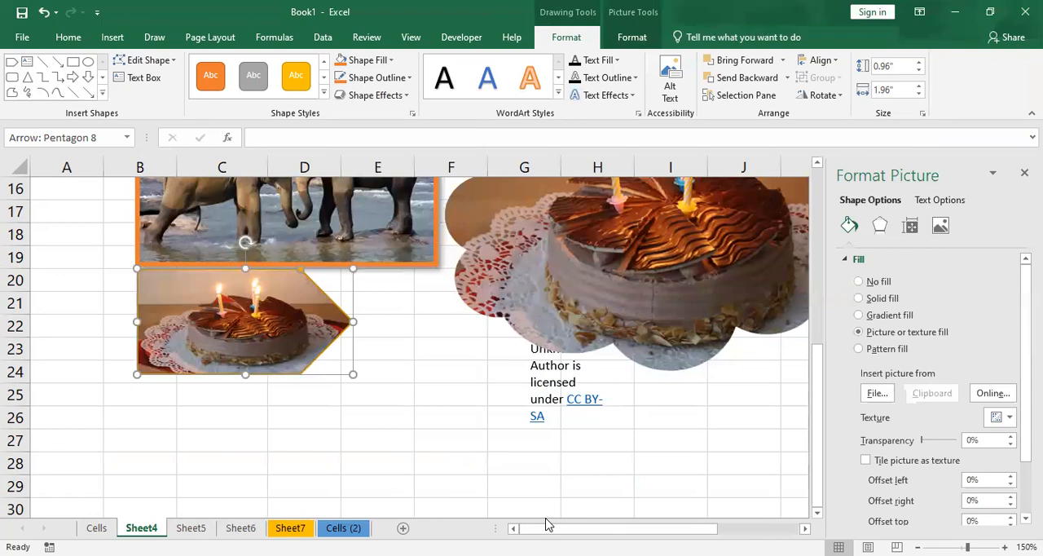
scroll(926, 290, "down", 1)
scroll(926, 290, "up", 1)
left_click(878, 282)
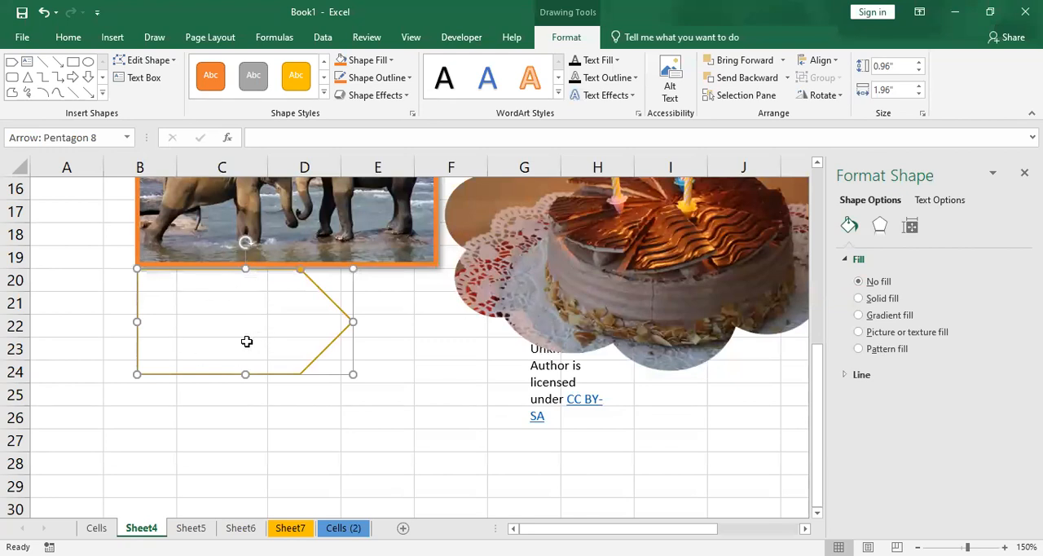
- Give the pentagon arrow a solid fill in the gold theme color
left_click(860, 299)
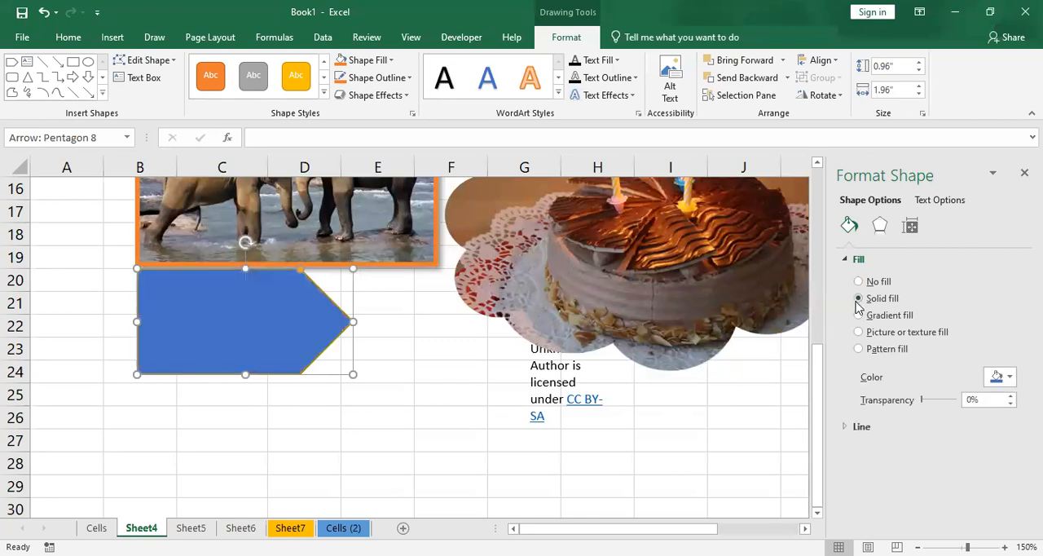
left_click(1002, 377)
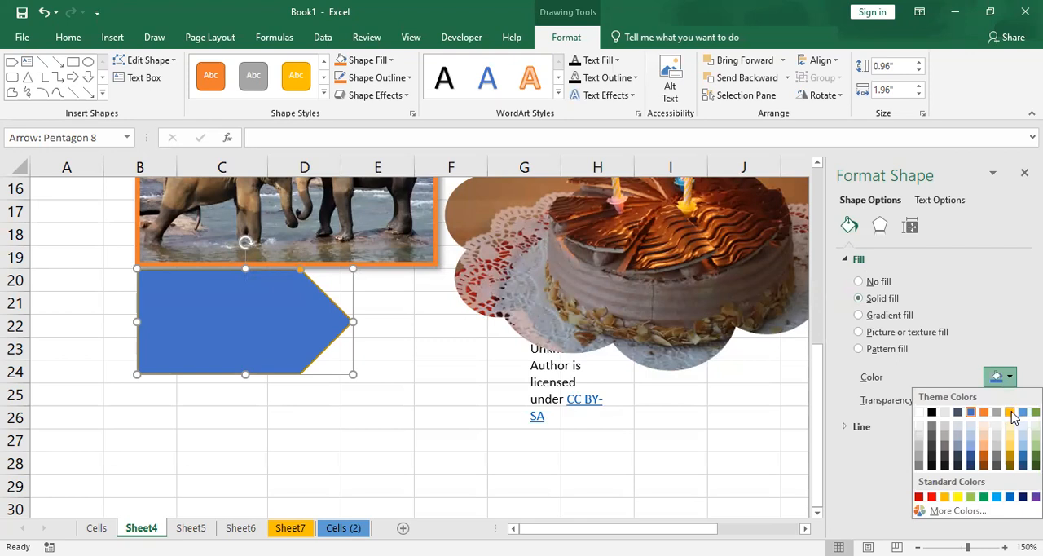
left_click(1011, 412)
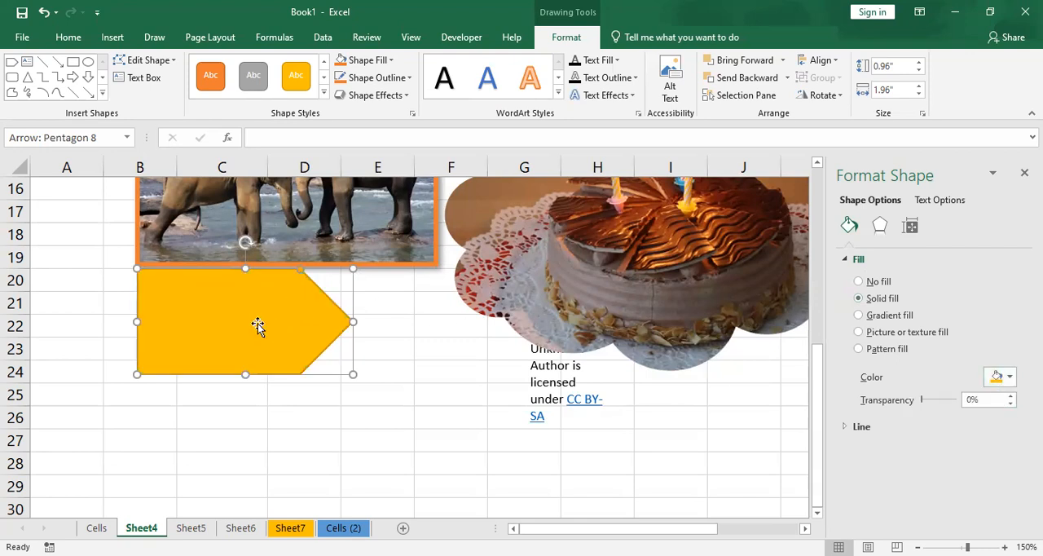
- Switch the pentagon arrow to a gradient fill, coloring the first gradient stop theme blue and the second stop, at 74%, red
left_click(887, 316)
scroll(961, 374, "down", 3)
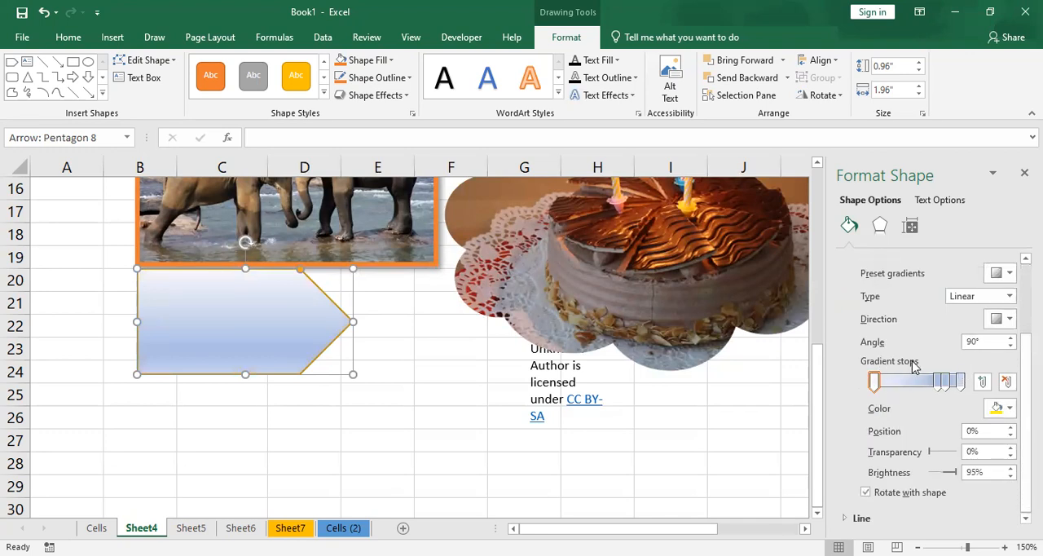
left_click(874, 382)
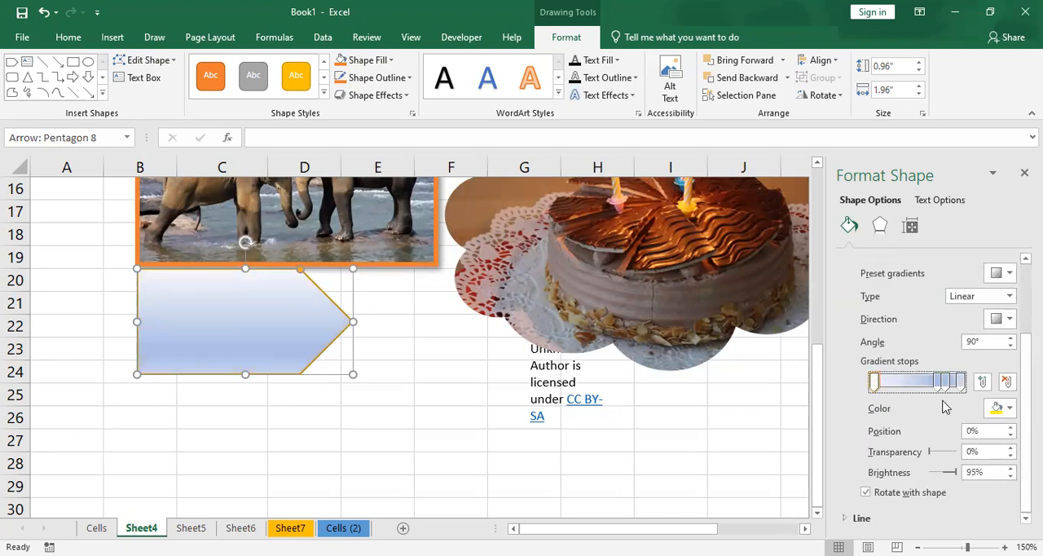
left_click(1002, 407)
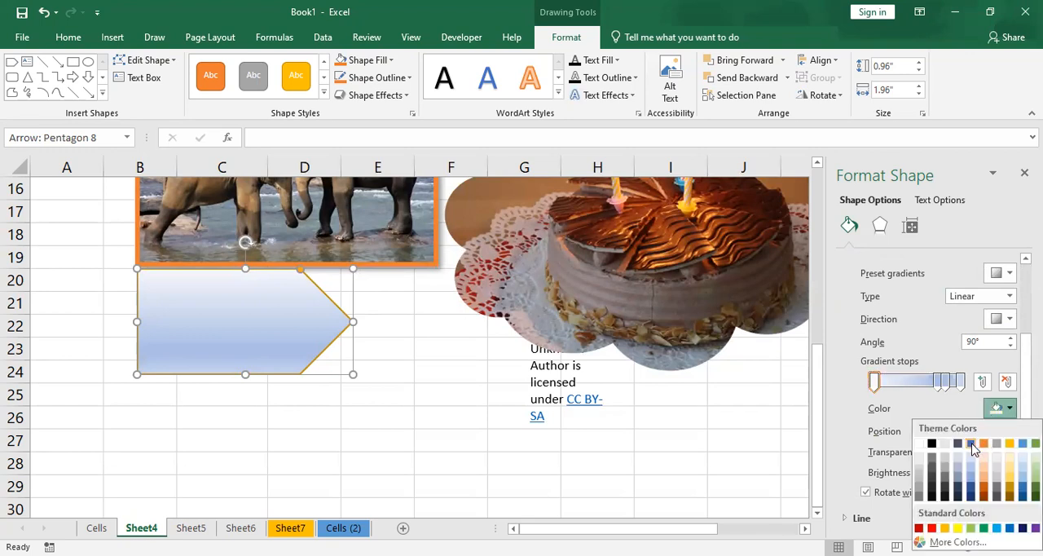
left_click(972, 444)
left_click(939, 381)
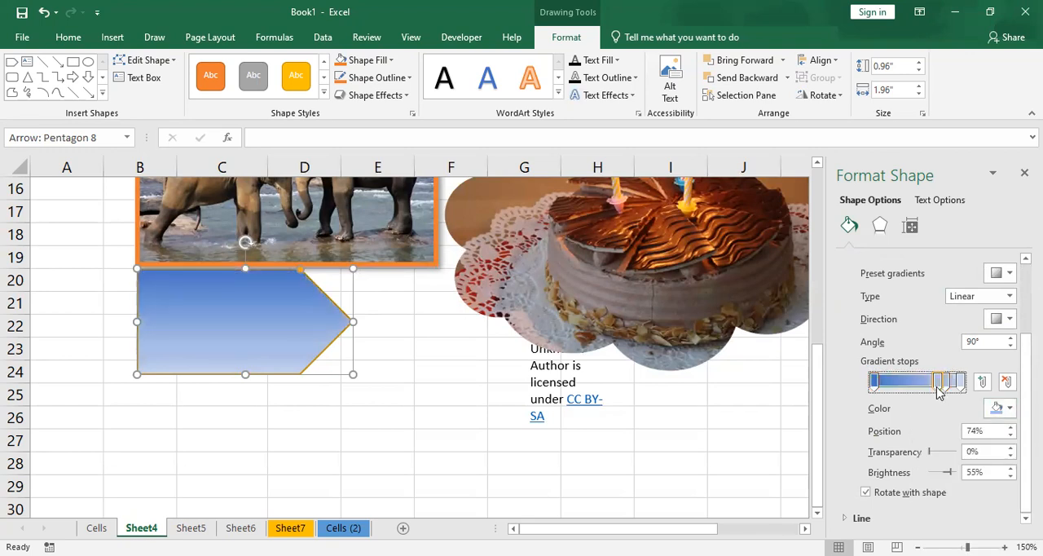
left_click(1001, 409)
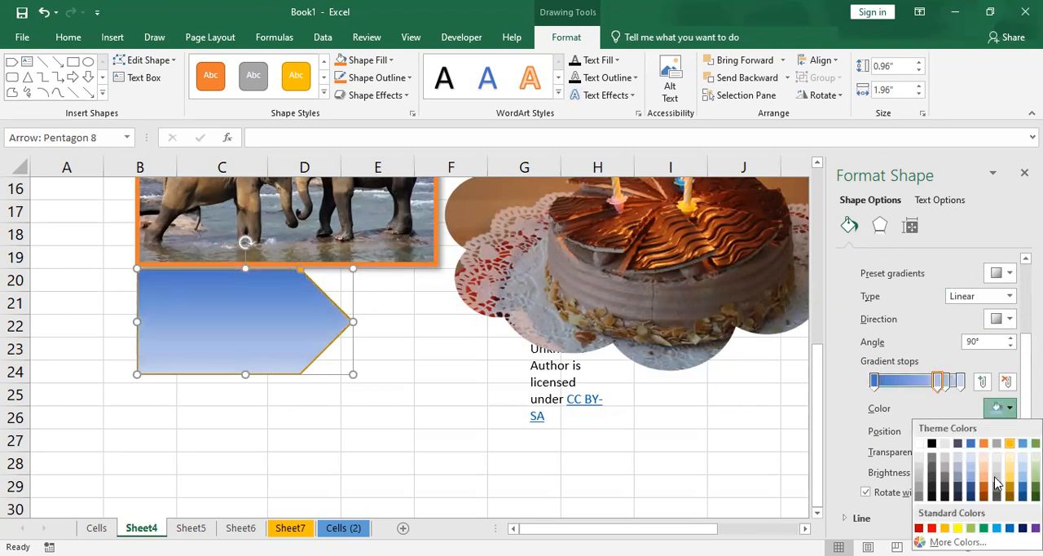
left_click(932, 529)
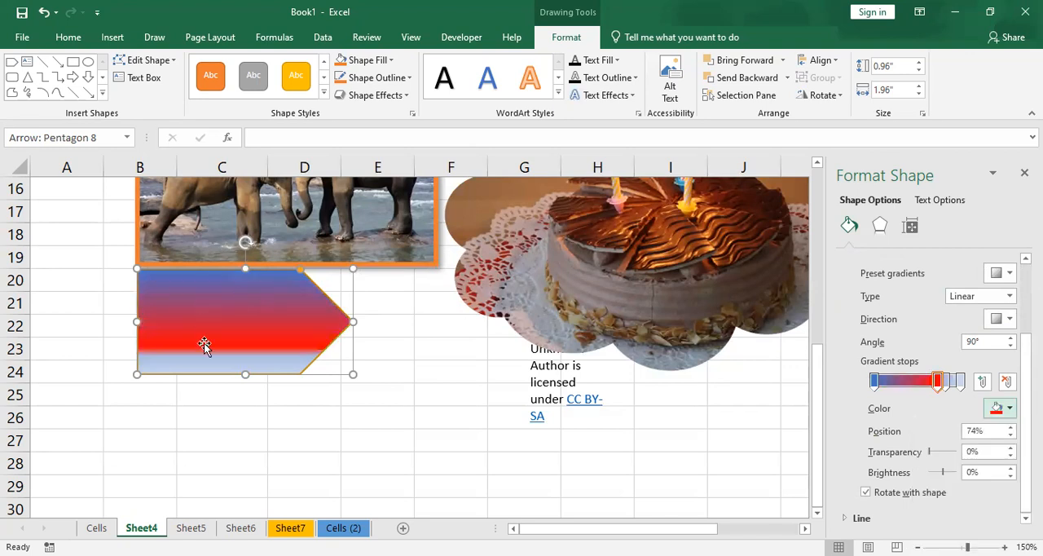
- Color the third gradient stop, at 83%, light blue and the last stop, at 100%, dark blue
left_click(943, 379)
left_click(1000, 409)
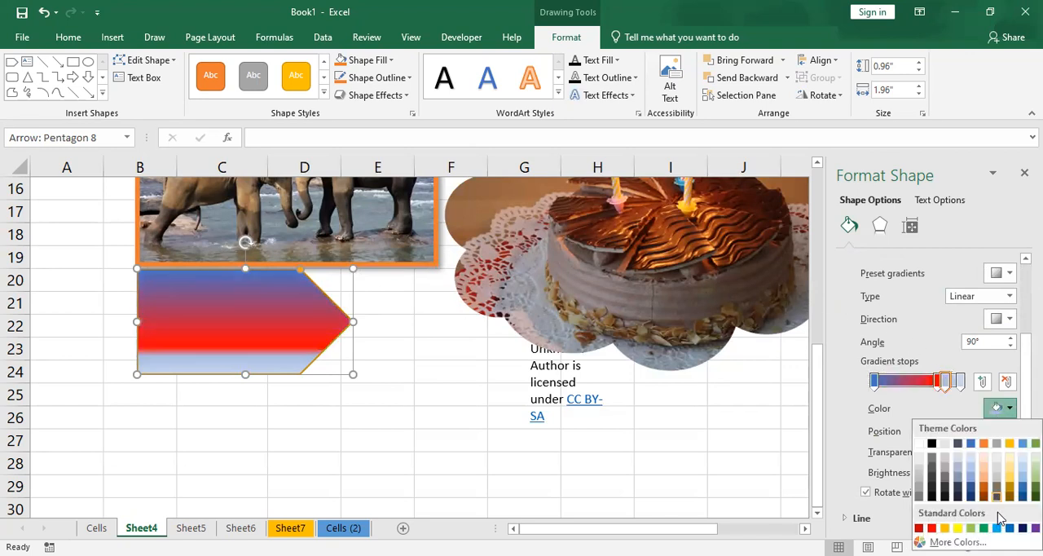
left_click(997, 528)
left_click(960, 381)
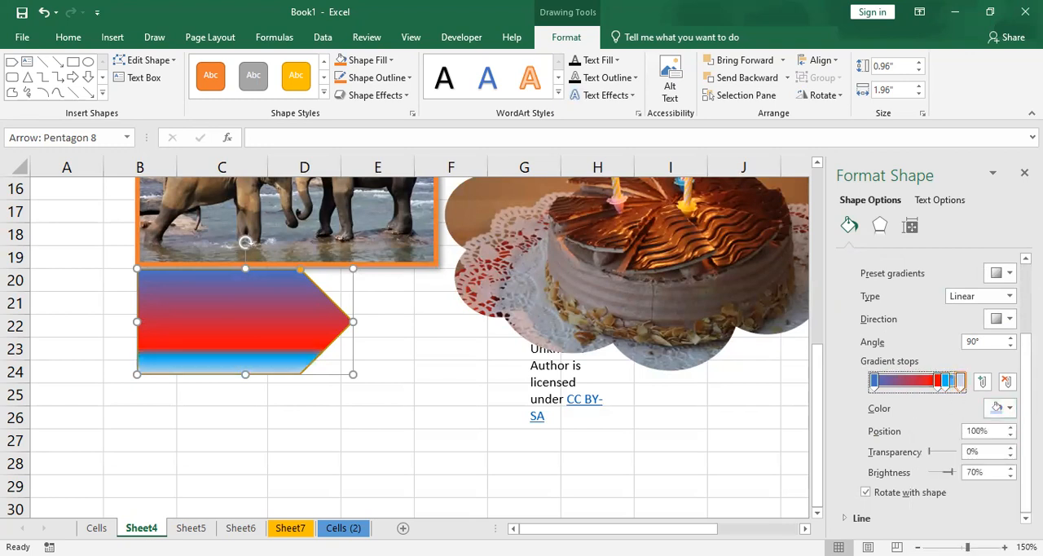
left_click(1008, 409)
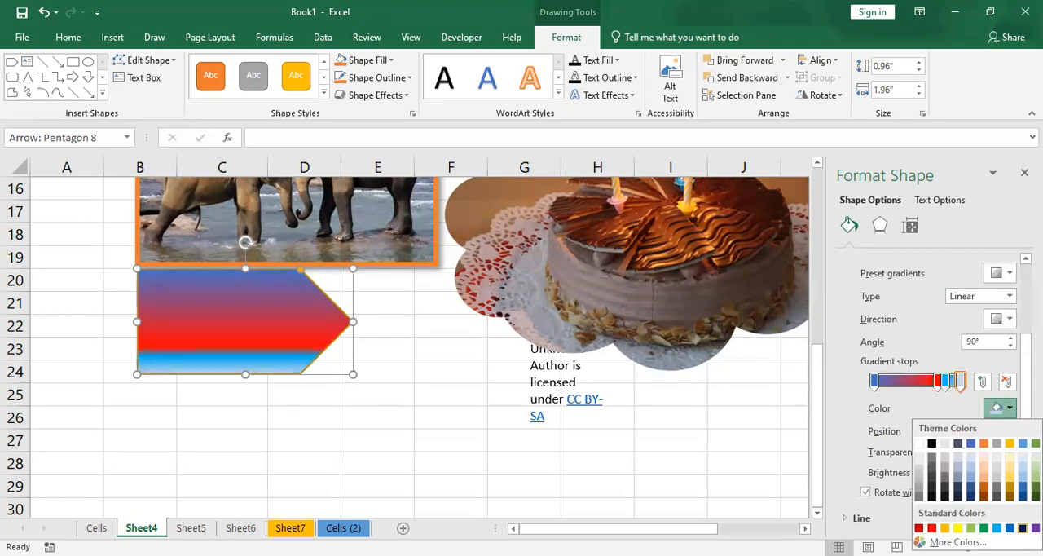
left_click(1023, 528)
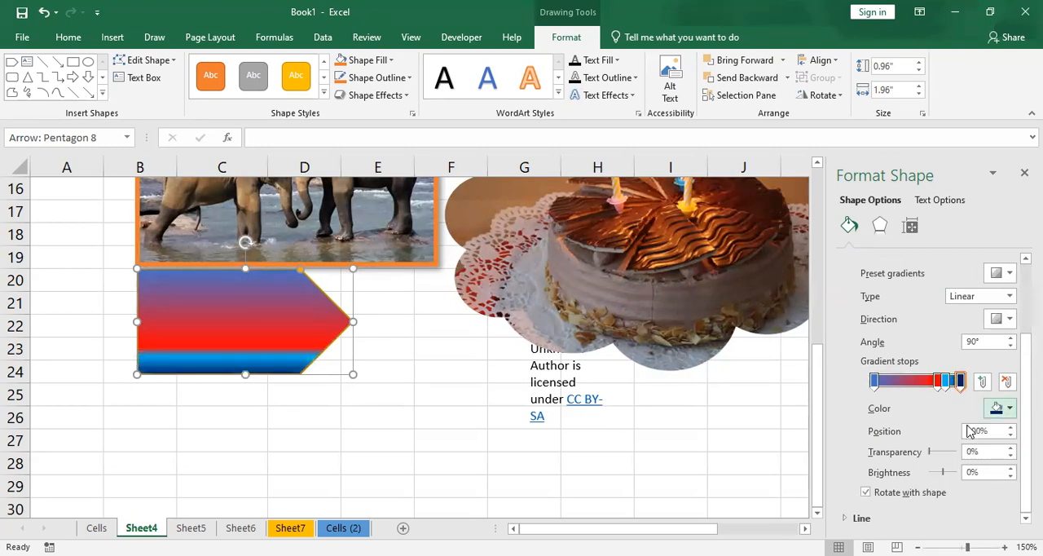
- Remove the light blue and theme blue gradient stops and move the red stop to the 0% position
left_click(945, 383)
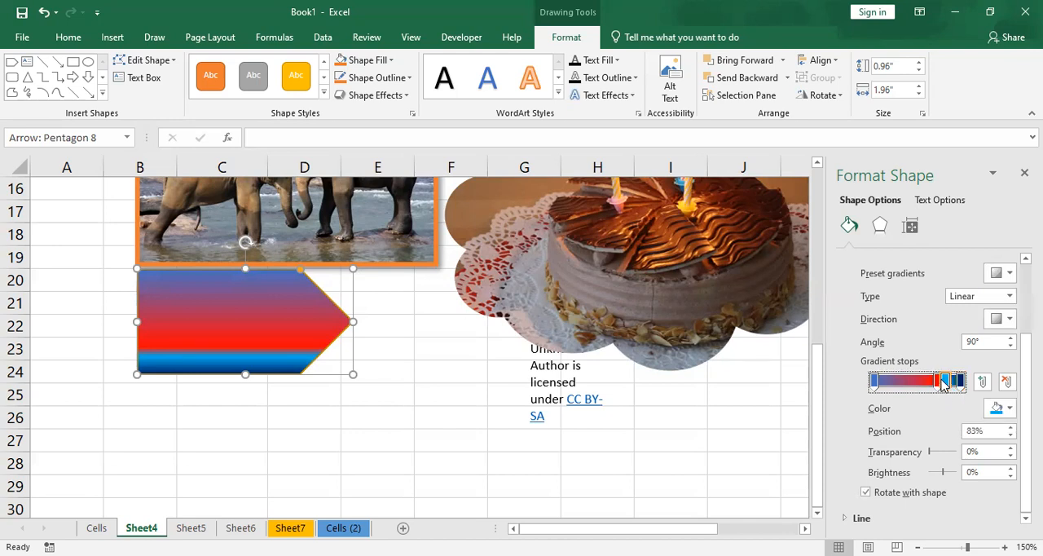
left_click(1006, 386)
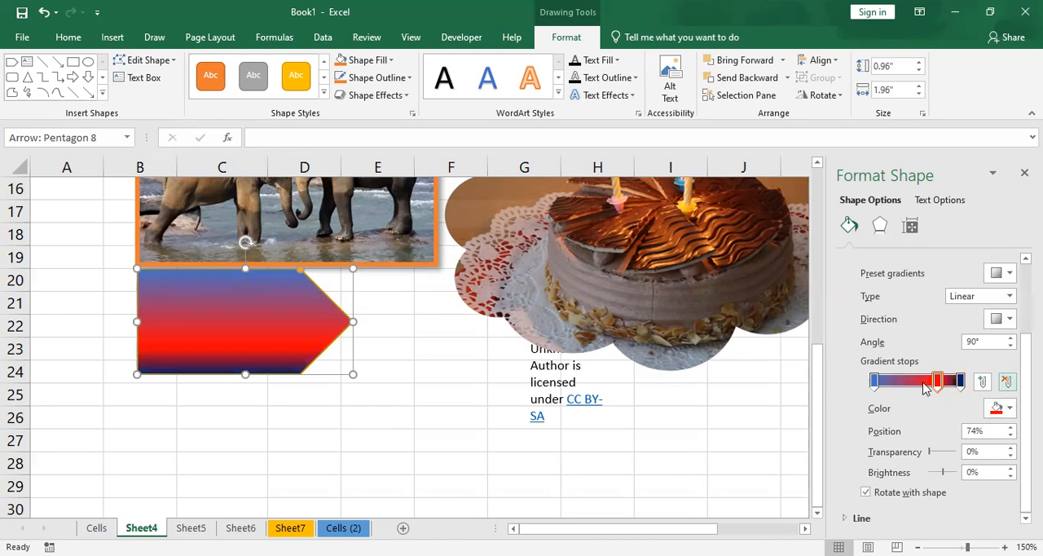
left_click(876, 383)
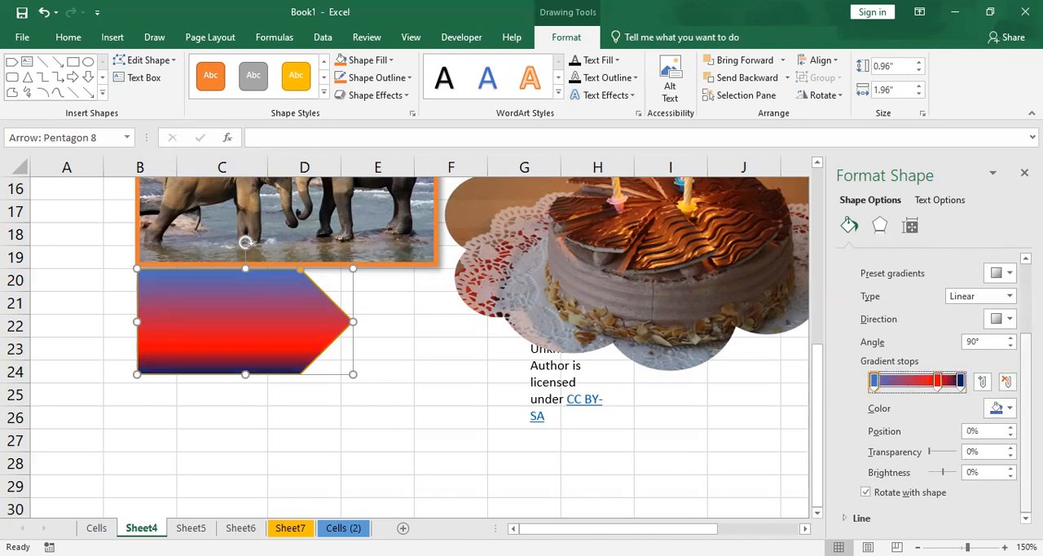
left_click(1007, 383)
left_click_drag(940, 385, 868, 384)
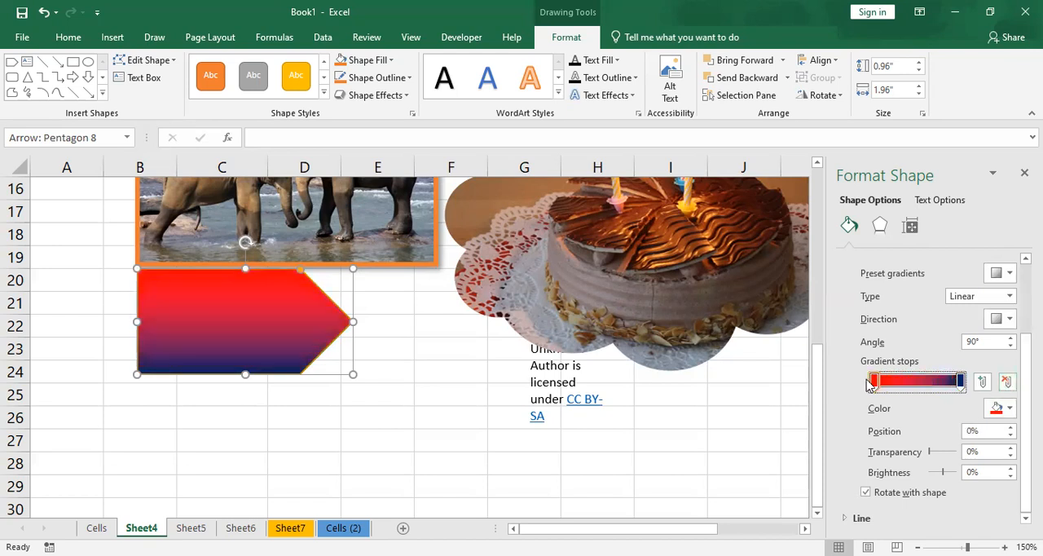
- Add a gradient stop at 50% between the red and dark blue stops and color it yellow
left_click(981, 383)
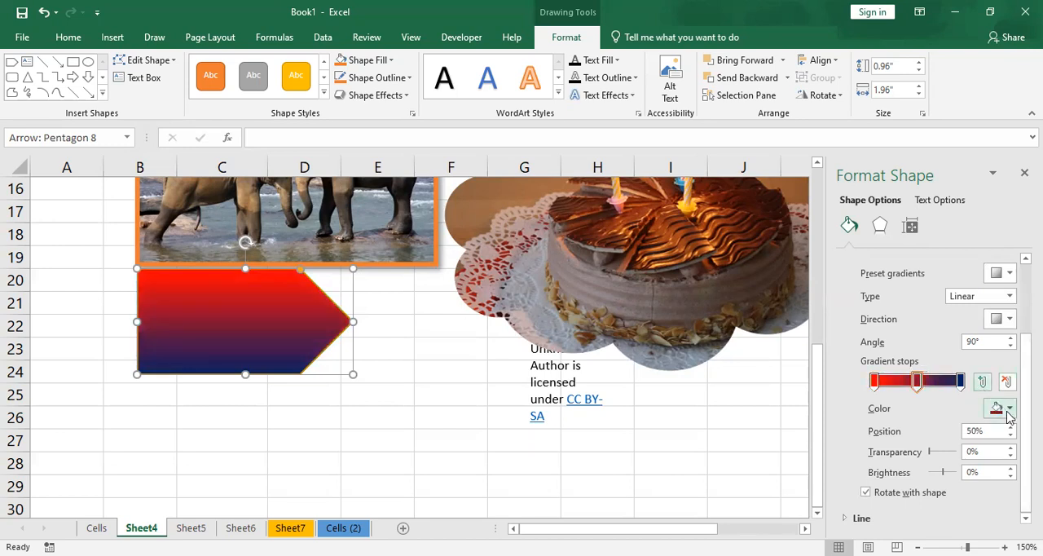
left_click(1007, 408)
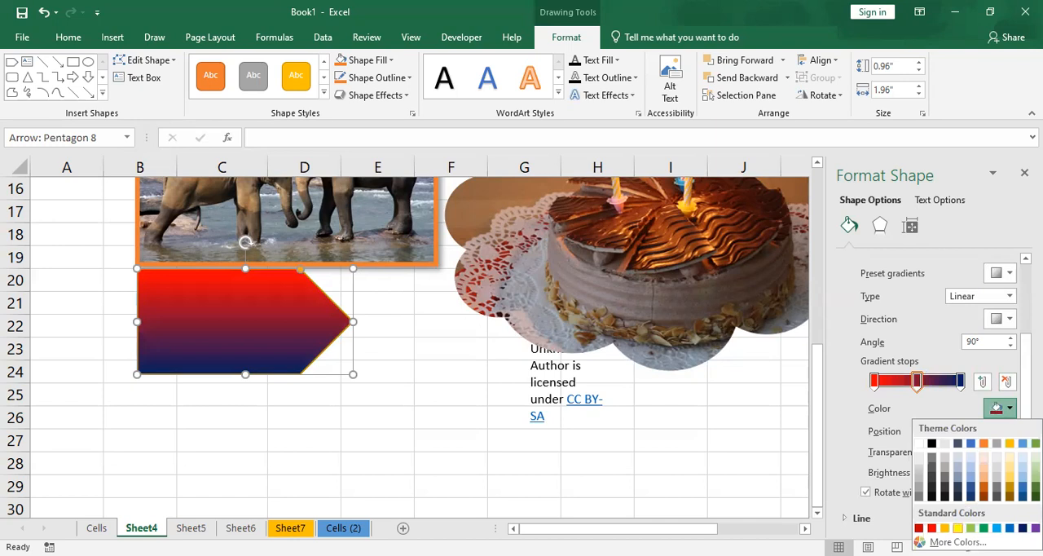
left_click(958, 528)
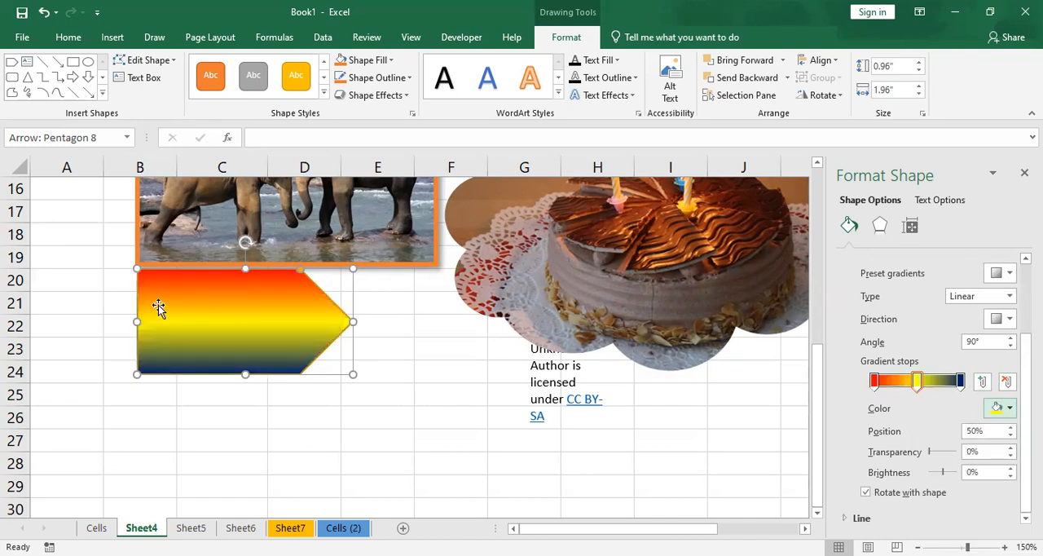
scroll(965, 317, "up", 3)
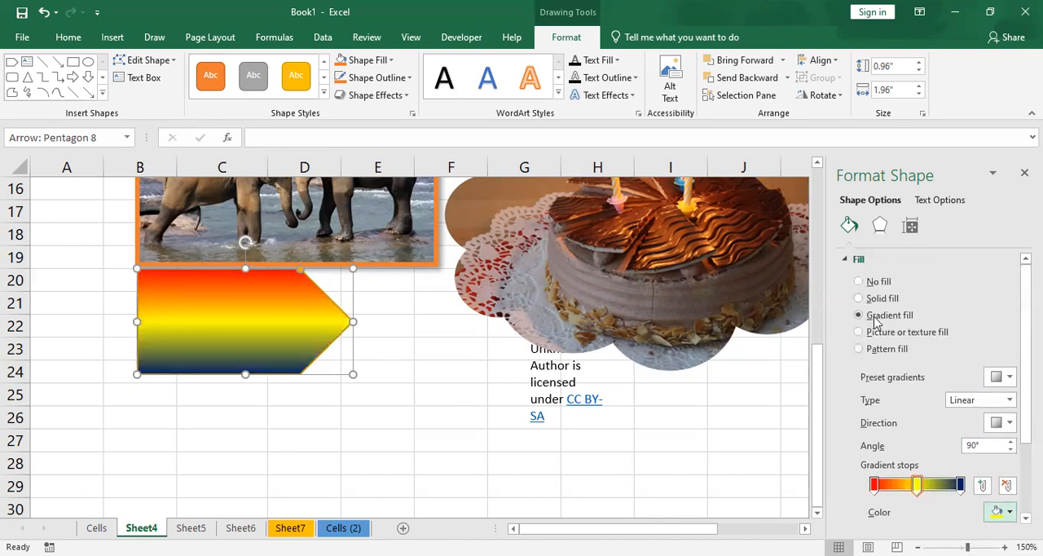
scroll(876, 320, "down", 1)
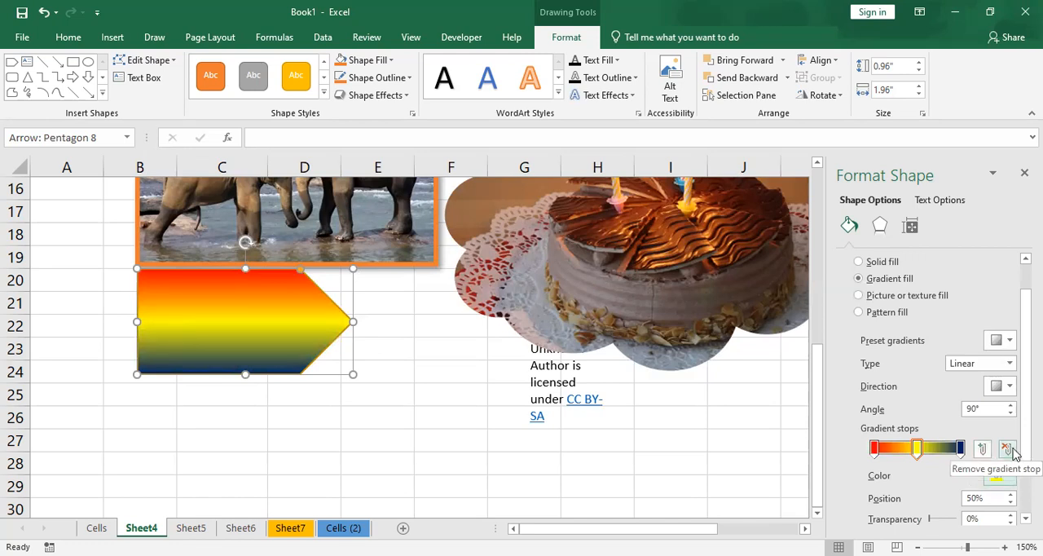
- Switch the pentagon arrow to a picture fill using the sunset sky image file from the Pictures folder
left_click(906, 297)
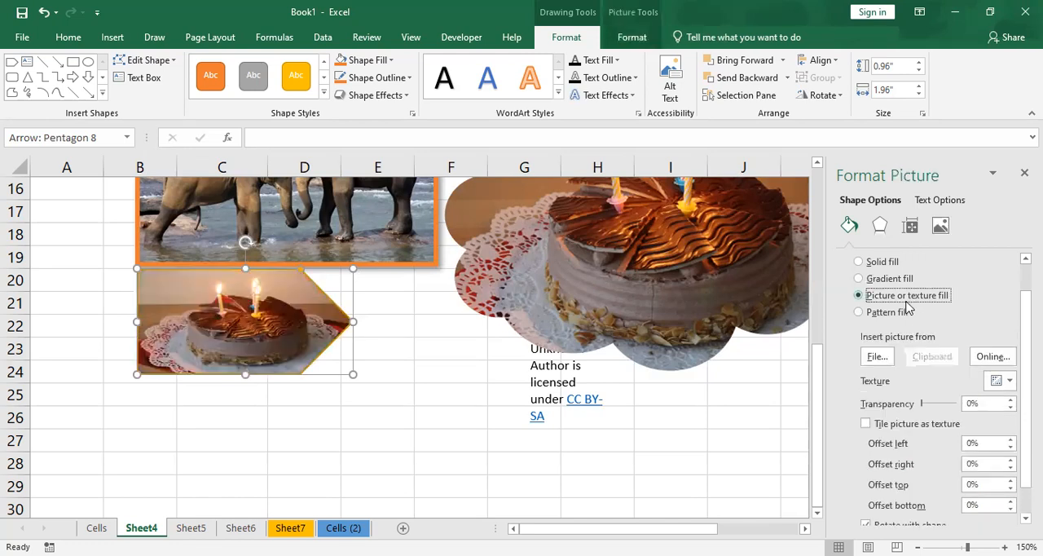
left_click(884, 359)
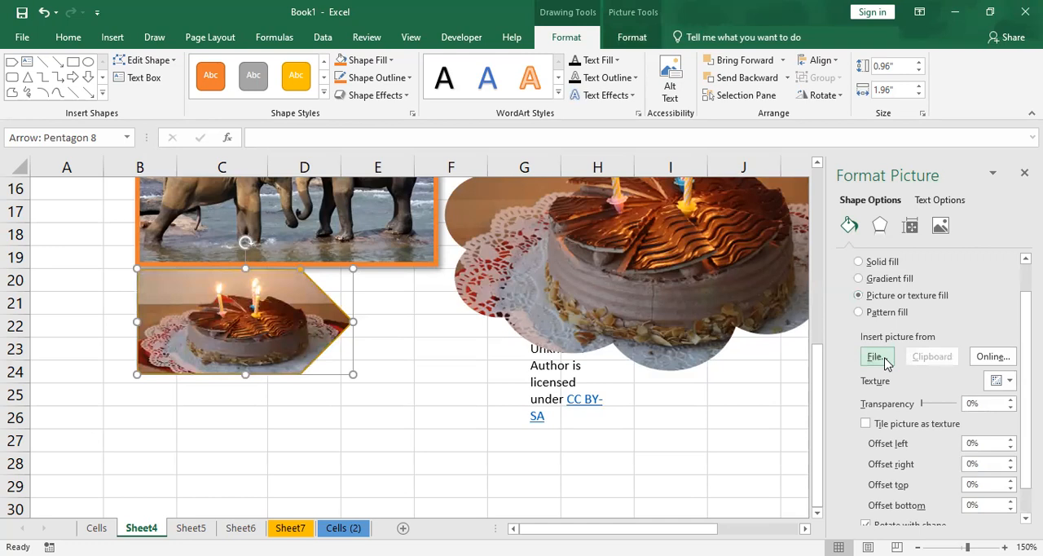
left_click(157, 222)
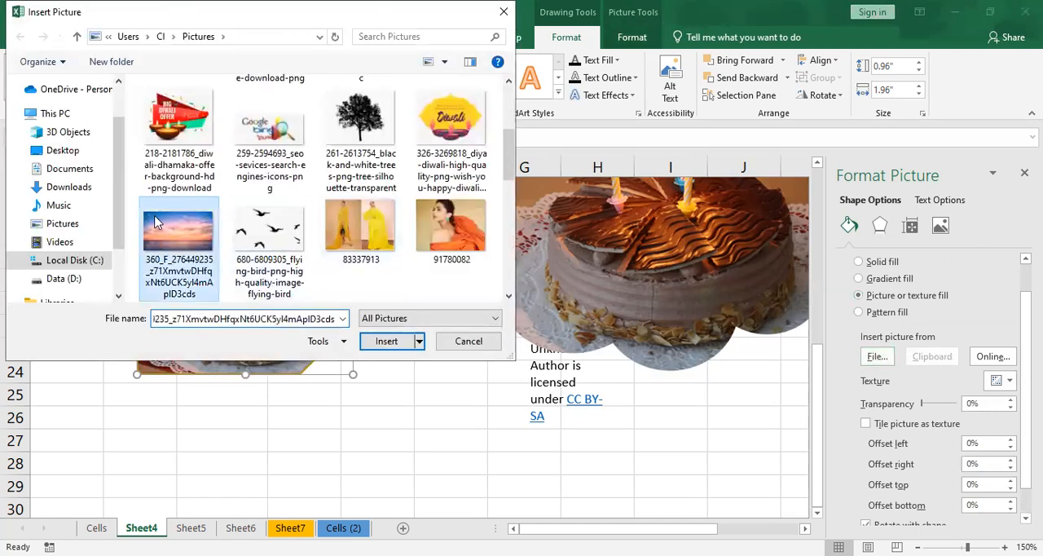
double_click(157, 222)
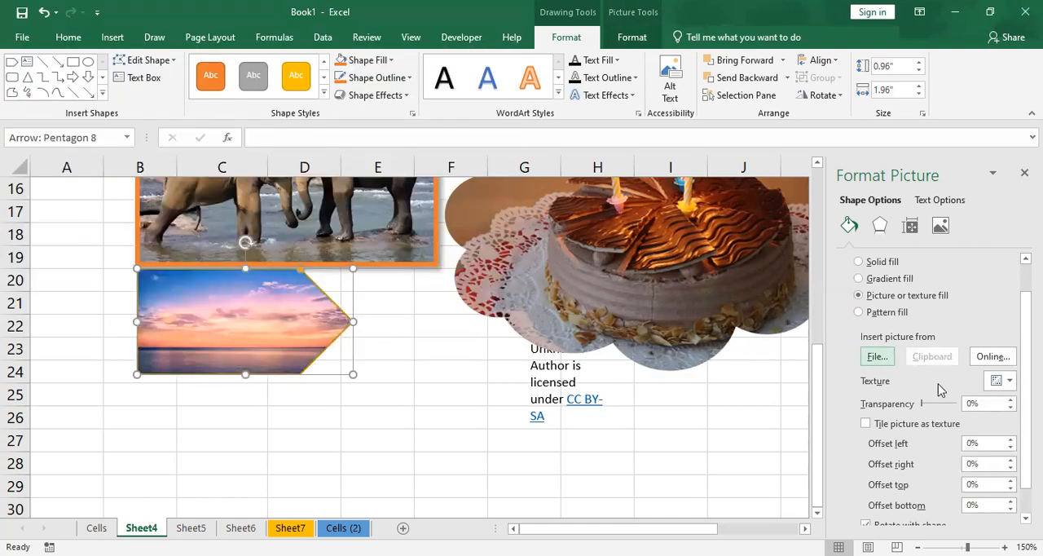
- Open and dismiss the online picture source, and fill the pentagon arrow with the purple texture
left_click(993, 358)
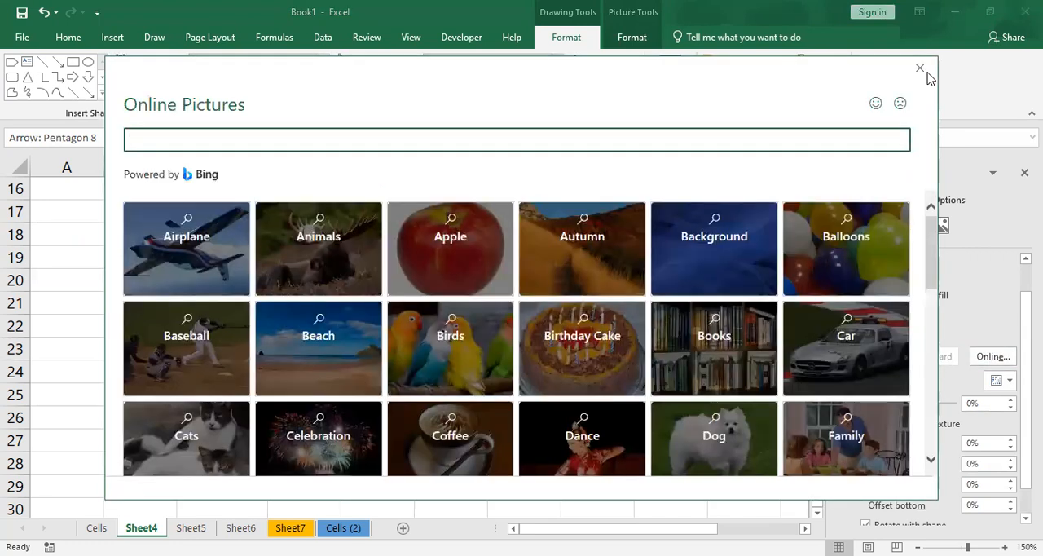
left_click(920, 69)
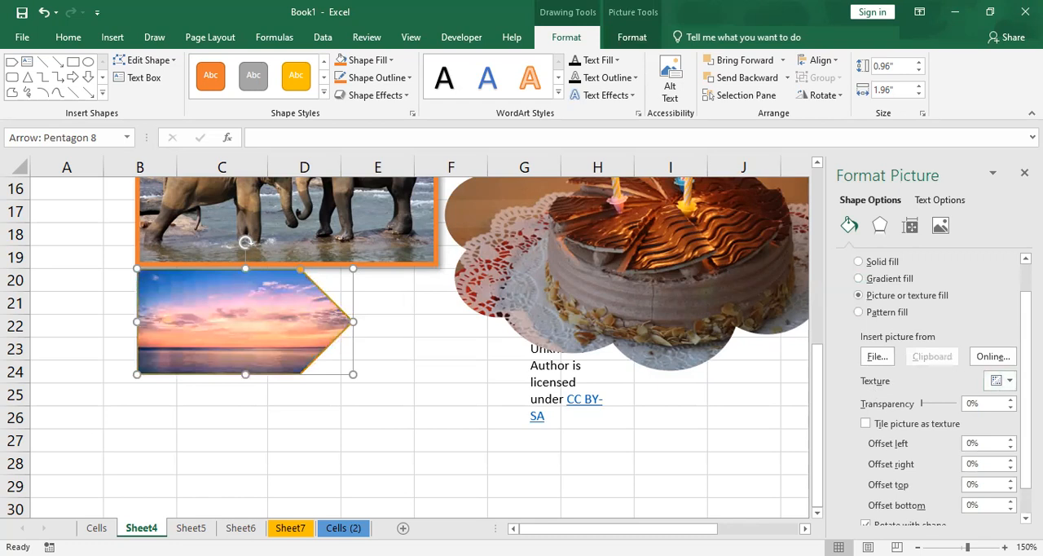
left_click(1000, 381)
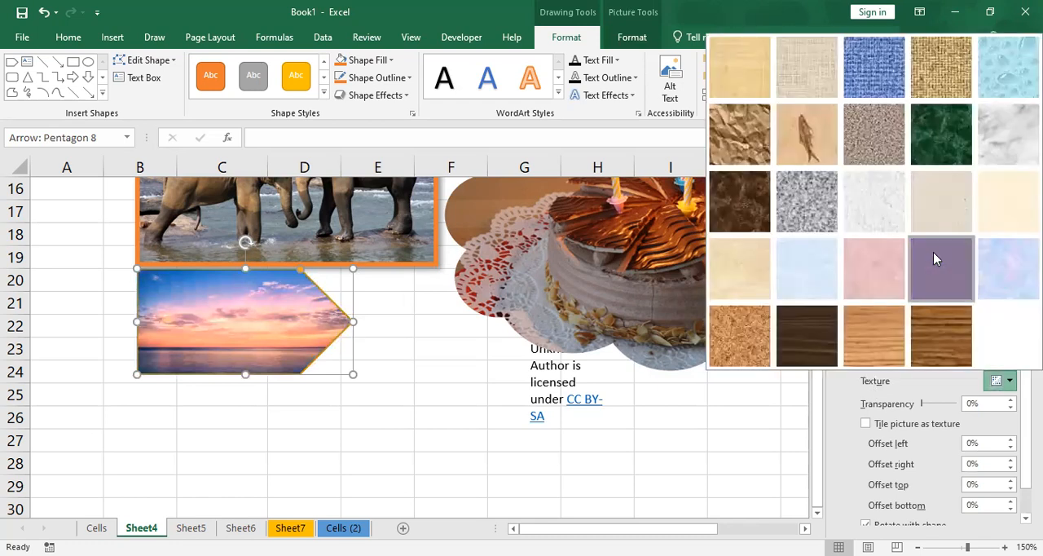
left_click(933, 252)
- Switch the pentagon arrow to a pattern fill and choose a pattern of fine horizontal lines
left_click(903, 314)
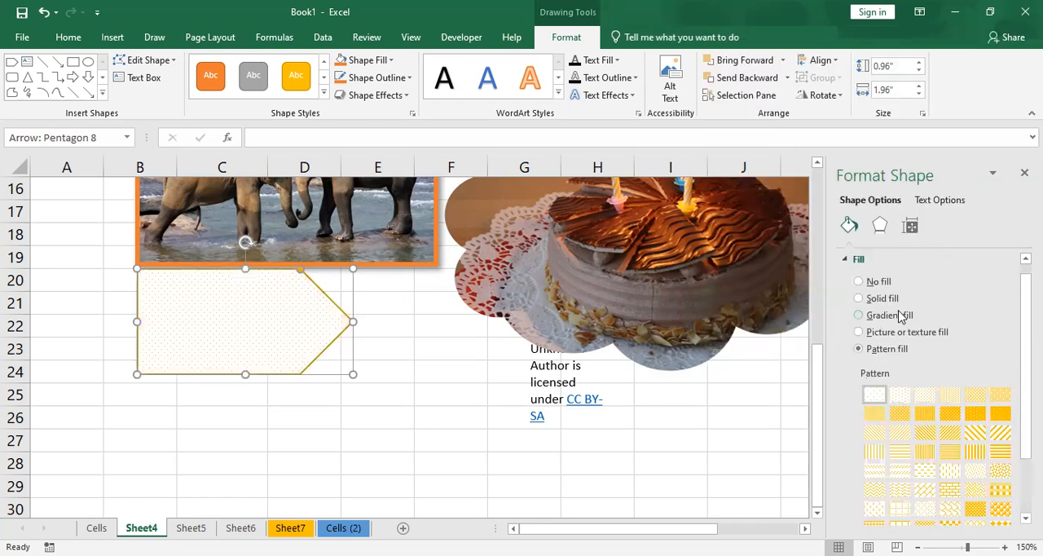
left_click(907, 378)
left_click(942, 393)
left_click(950, 422)
- Set the pattern's foreground to green and its background to light blue, and close the shape formatting settings
scroll(950, 426, "down", 2)
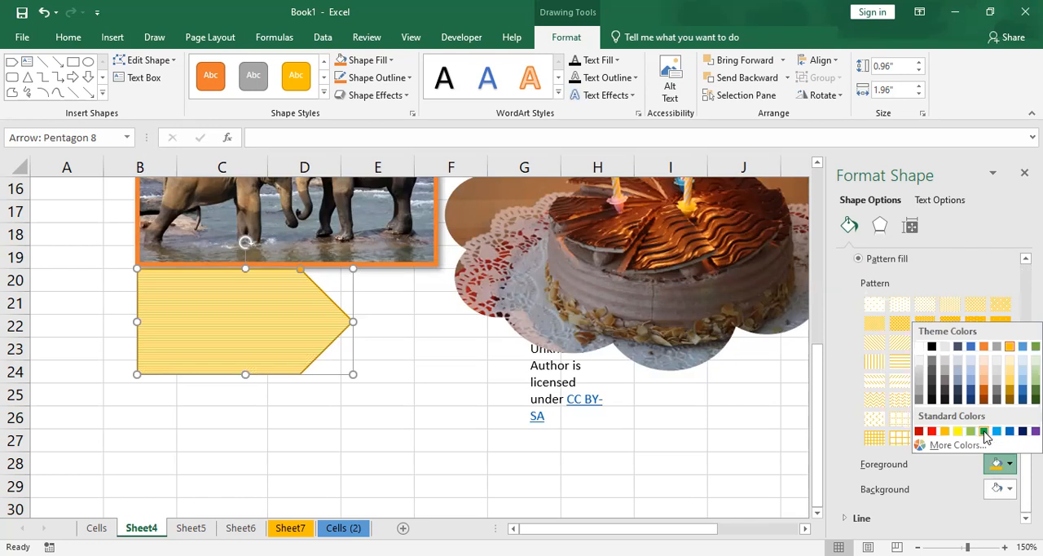
left_click(983, 432)
left_click(999, 489)
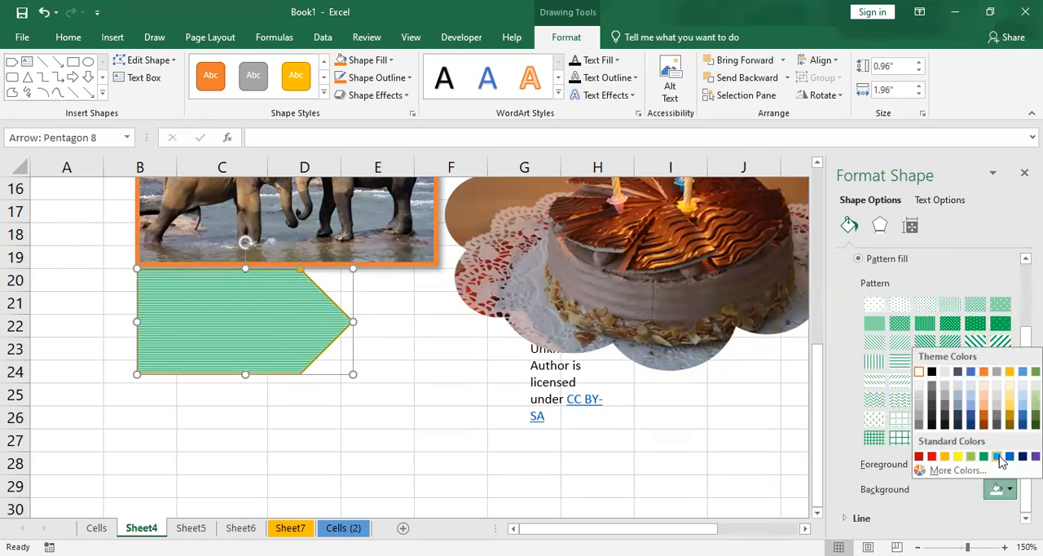
left_click(998, 456)
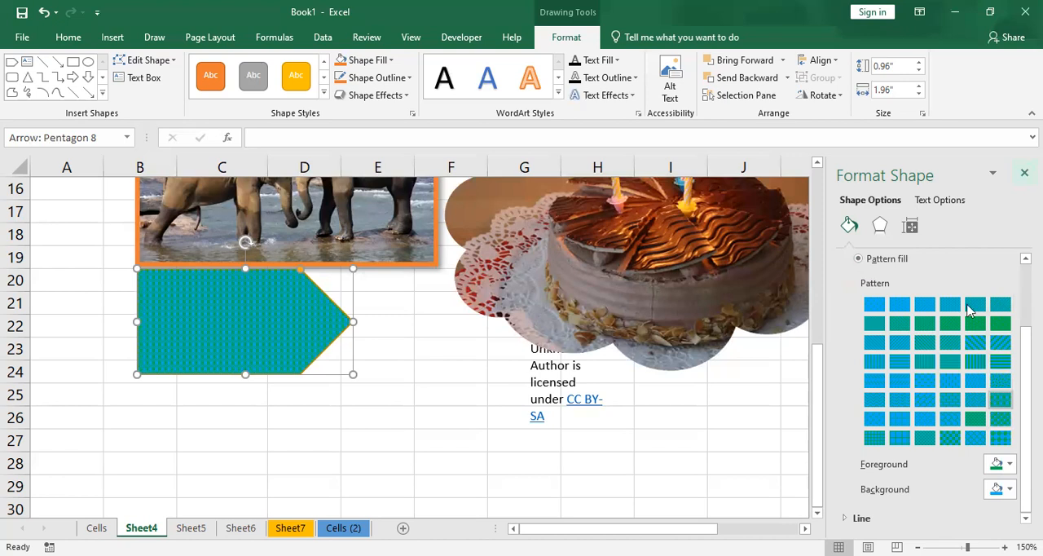
scroll(888, 301, "up", 3)
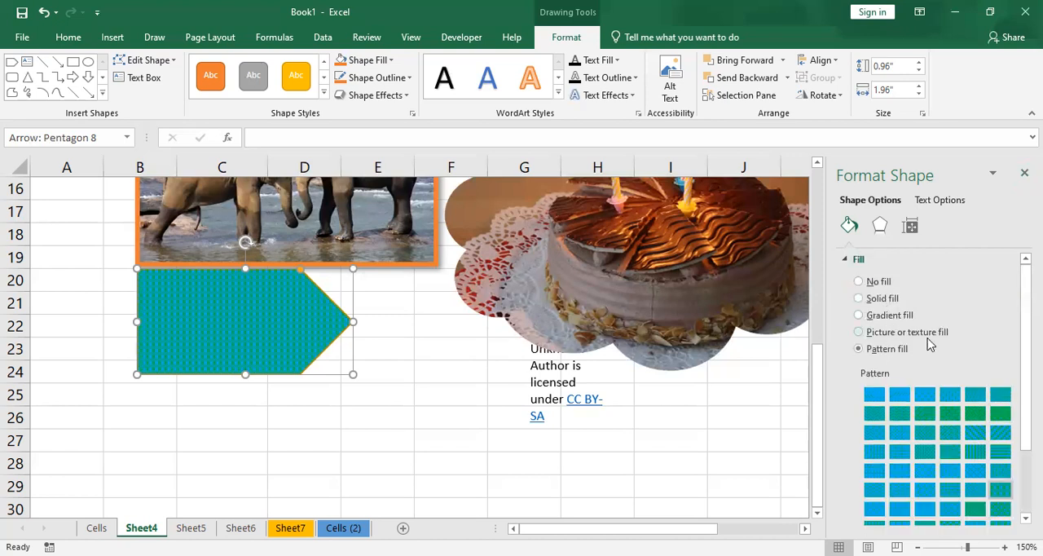
left_click(1024, 172)
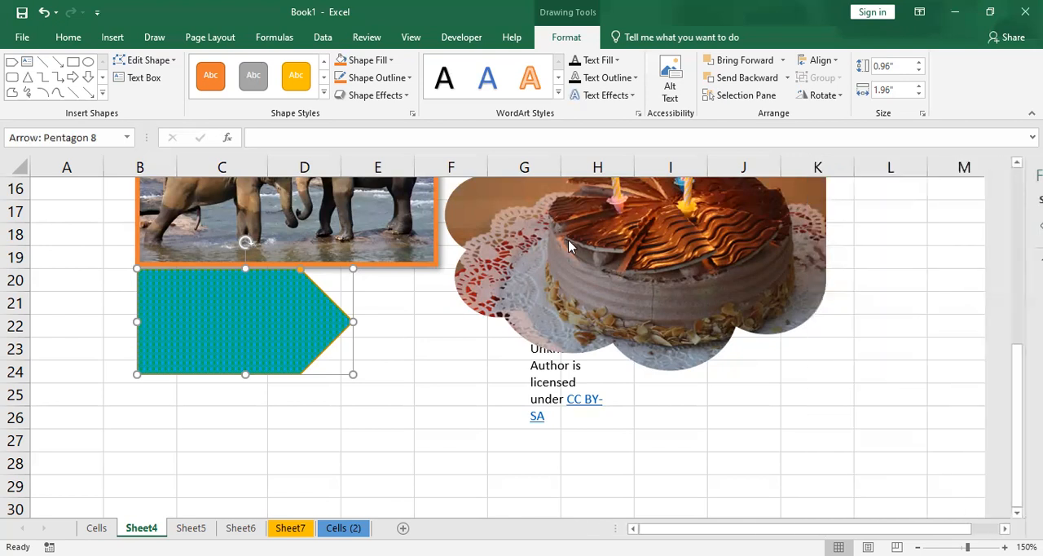
left_click(451, 363)
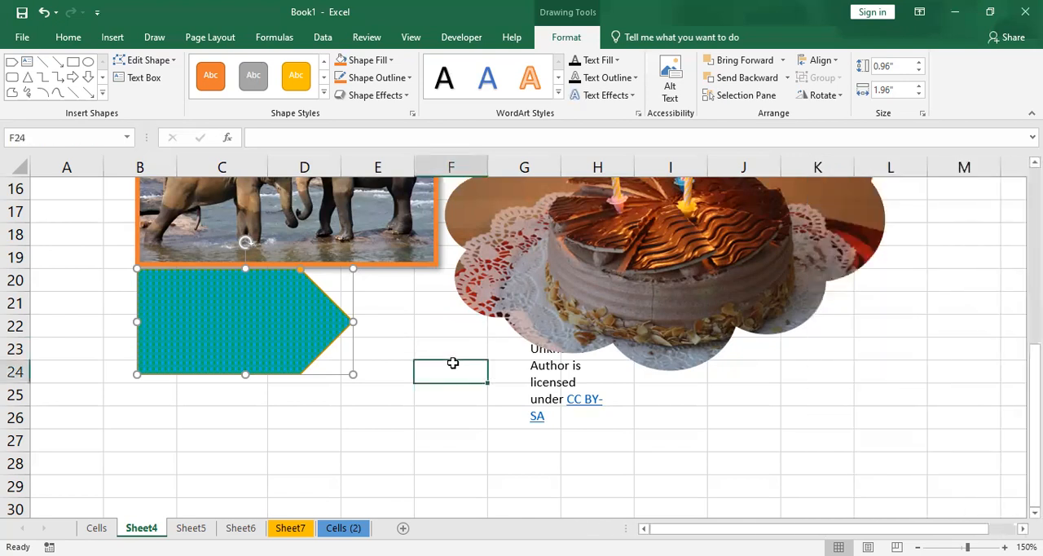
- Look through the pentagon arrow's fill options, opening its full gradient settings and closing them
left_click(202, 316)
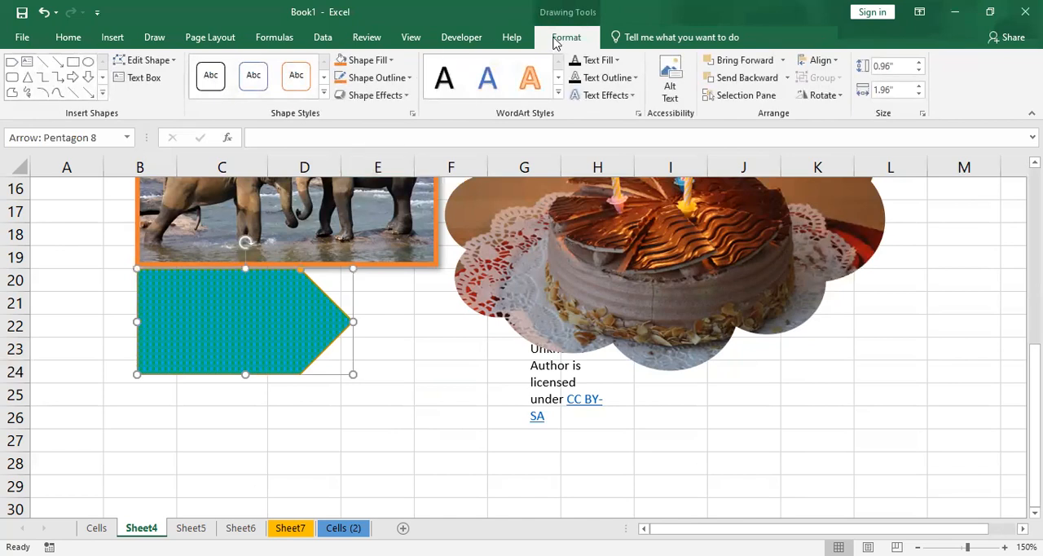
left_click(369, 60)
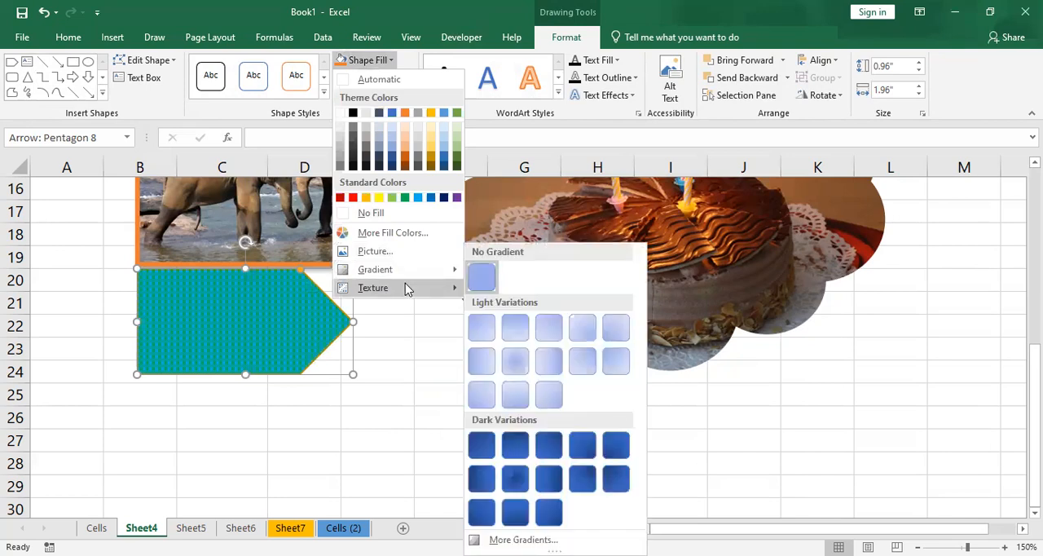
mouse_move(422, 276)
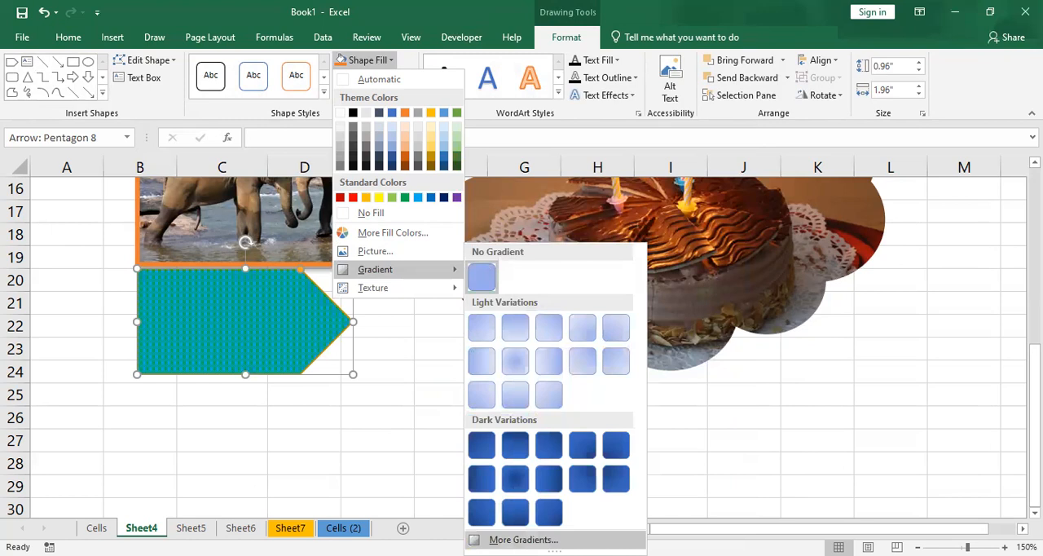
left_click(523, 539)
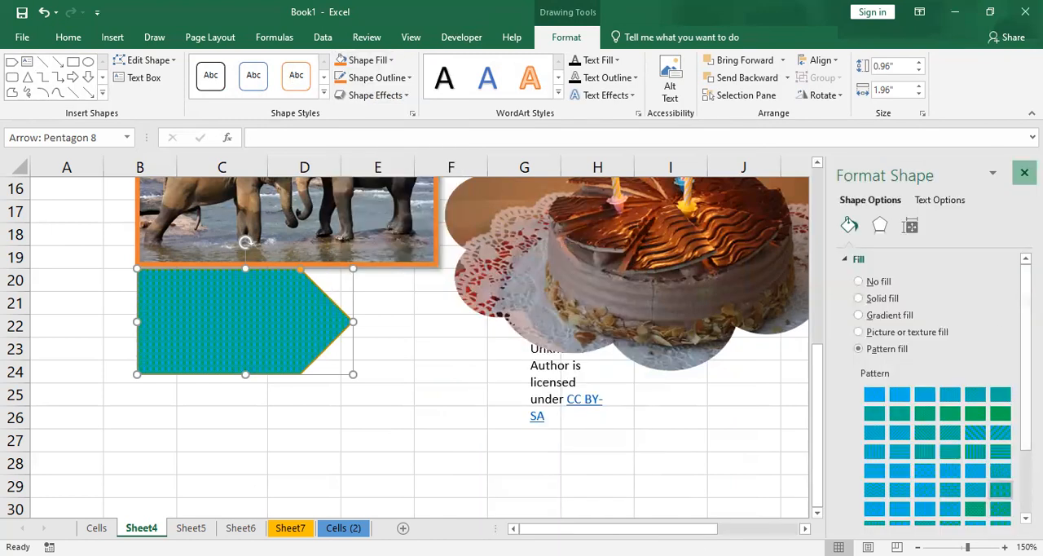
left_click(1024, 172)
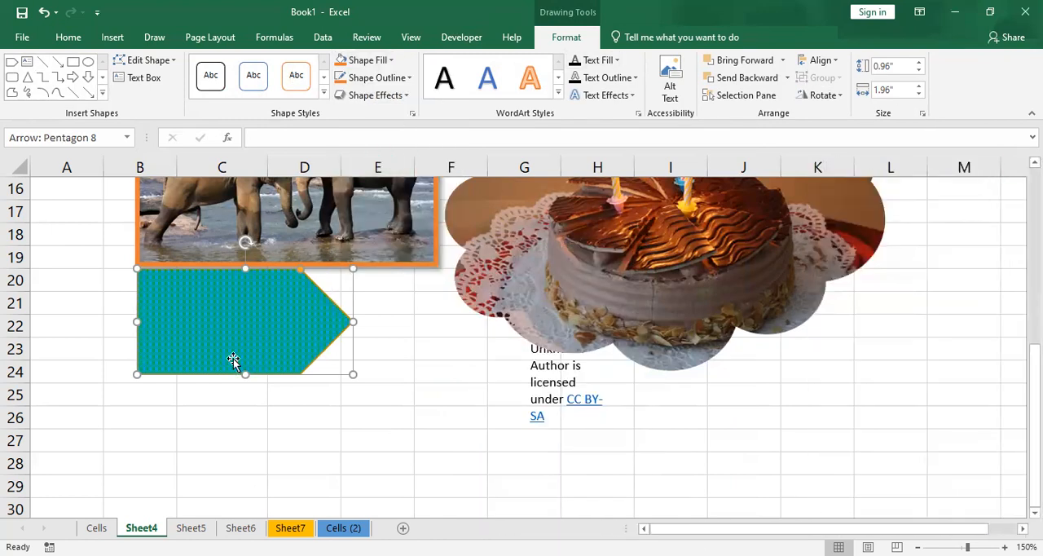
- Move the pentagon arrow down about one row and give it an orange outline with a 4½ pt weight
left_click_drag(254, 324, 254, 346)
left_click(397, 81)
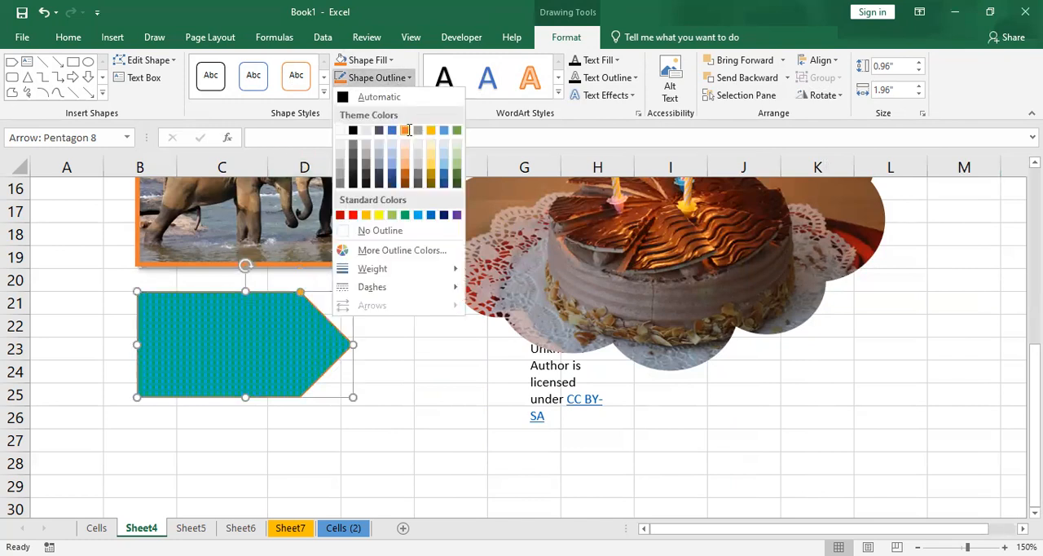
left_click(409, 131)
left_click(383, 78)
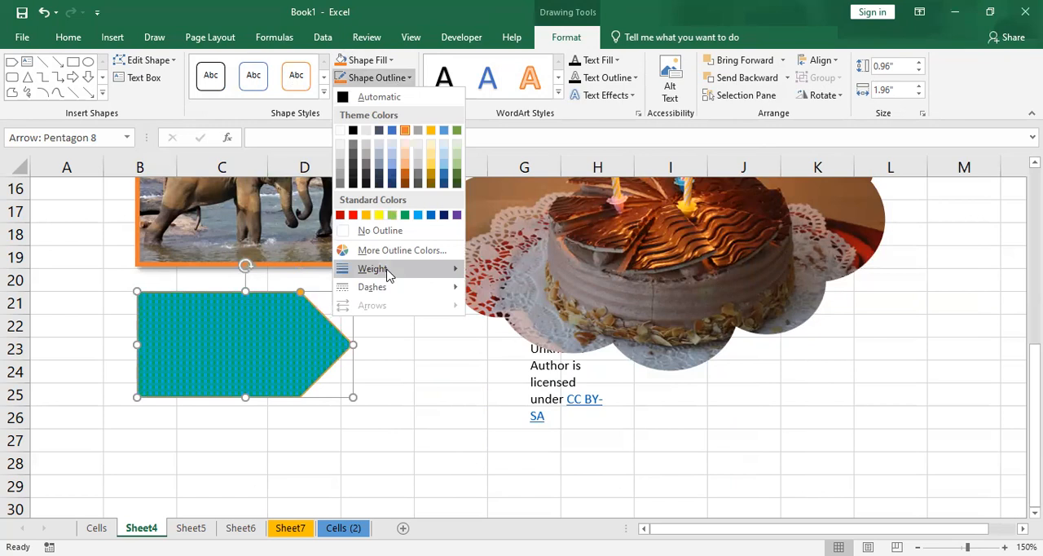
mouse_move(387, 272)
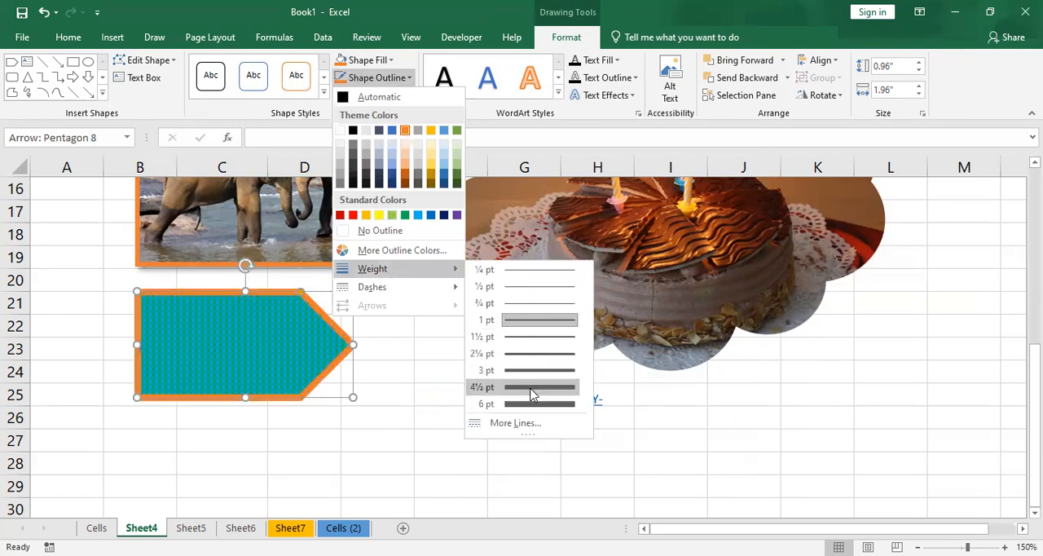
left_click(532, 395)
- Preview the shape effects for the pentagon arrow, including the 3-D rotations, and dismiss them
left_click(396, 95)
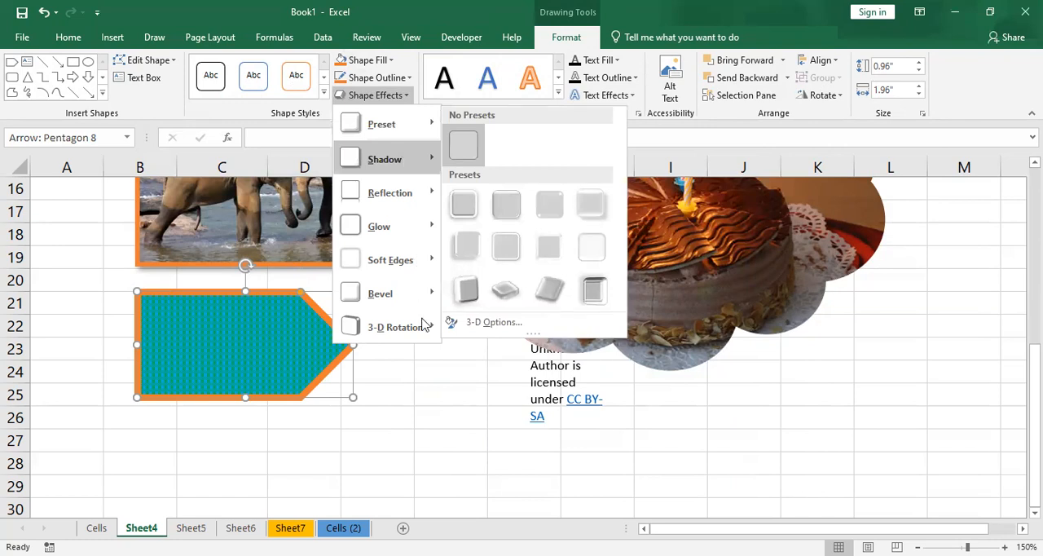
mouse_move(423, 325)
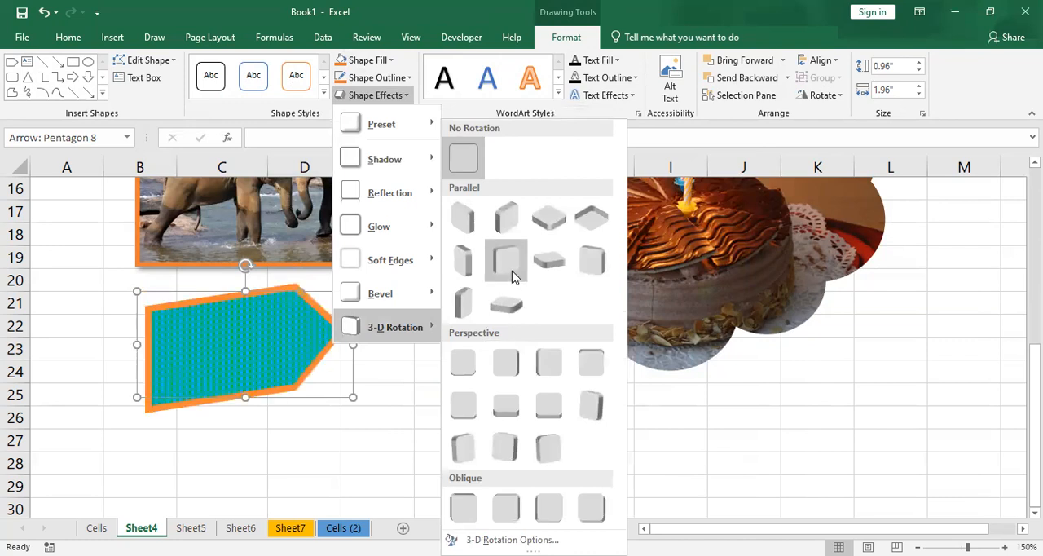
left_click(196, 356)
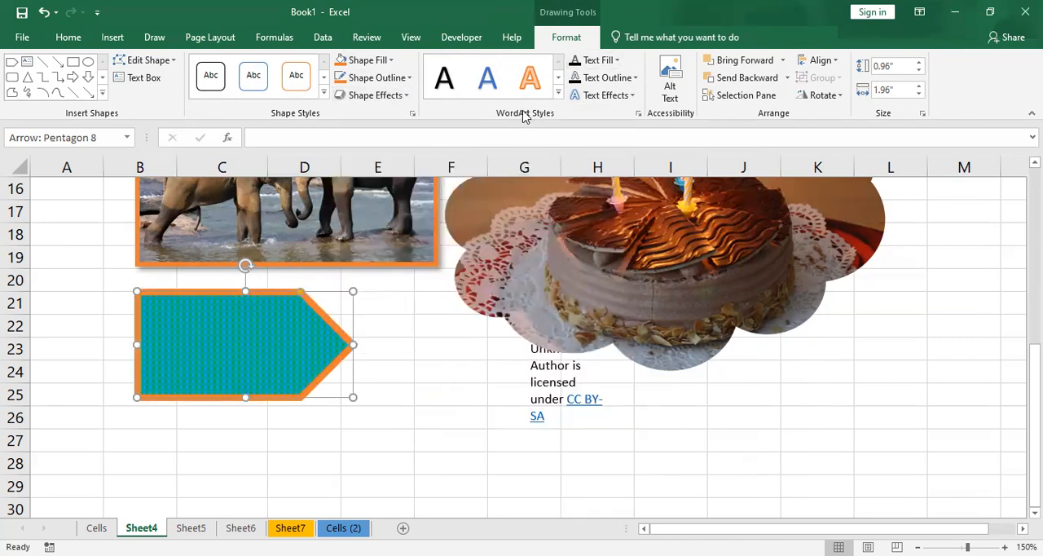
- Add the text "Hello Welcome to My Class" inside the pentagon arrow
left_click(435, 345)
left_click(298, 340)
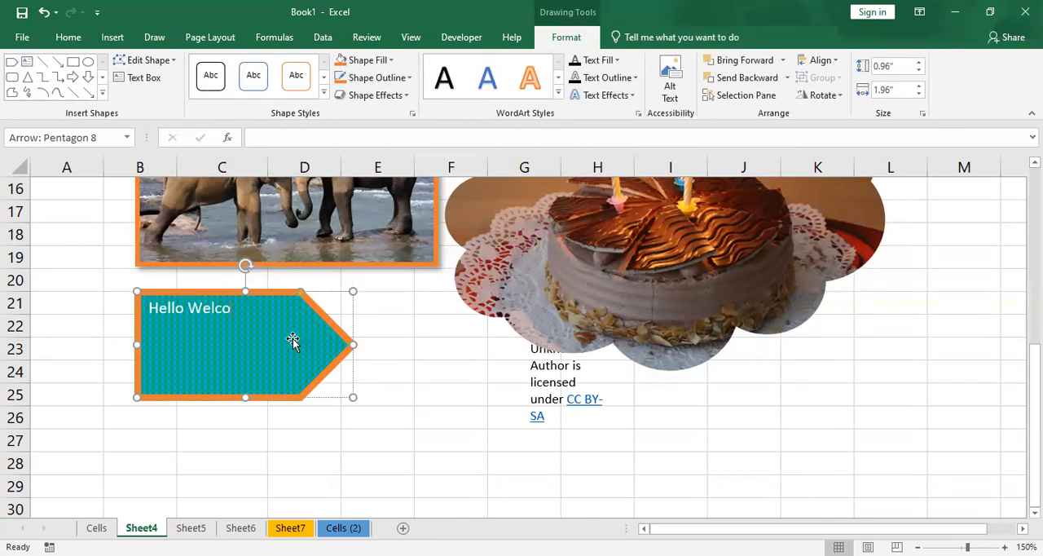
type("lass")
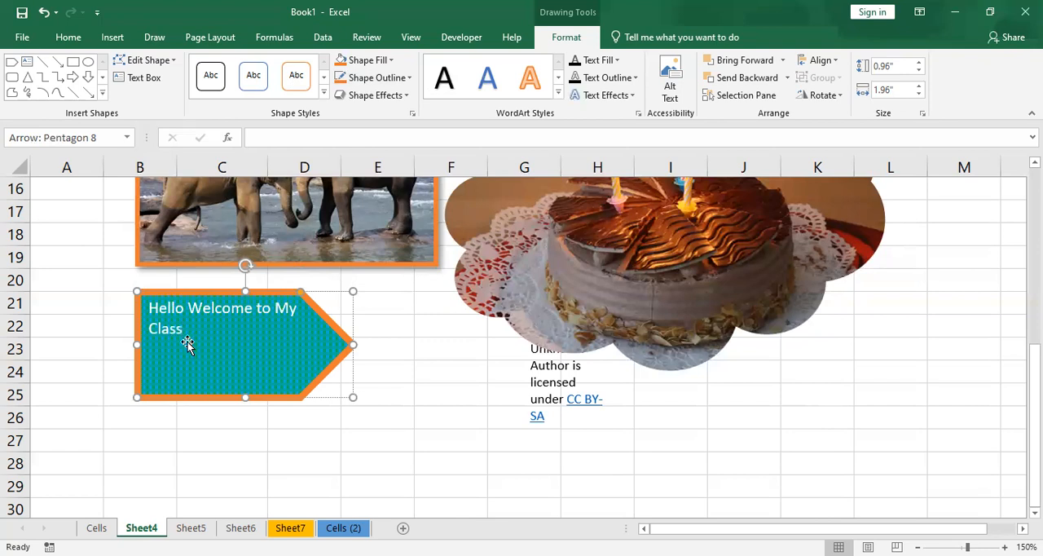
- Apply the orange-outlined WordArt style from the third gallery row to all the text in the pentagon arrow
left_click_drag(198, 328, 127, 302)
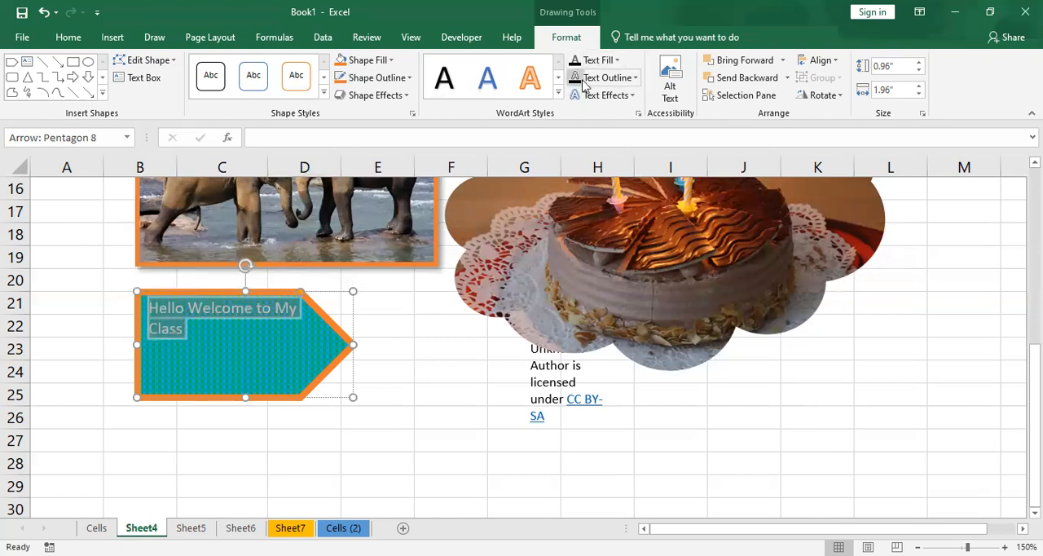
left_click(558, 96)
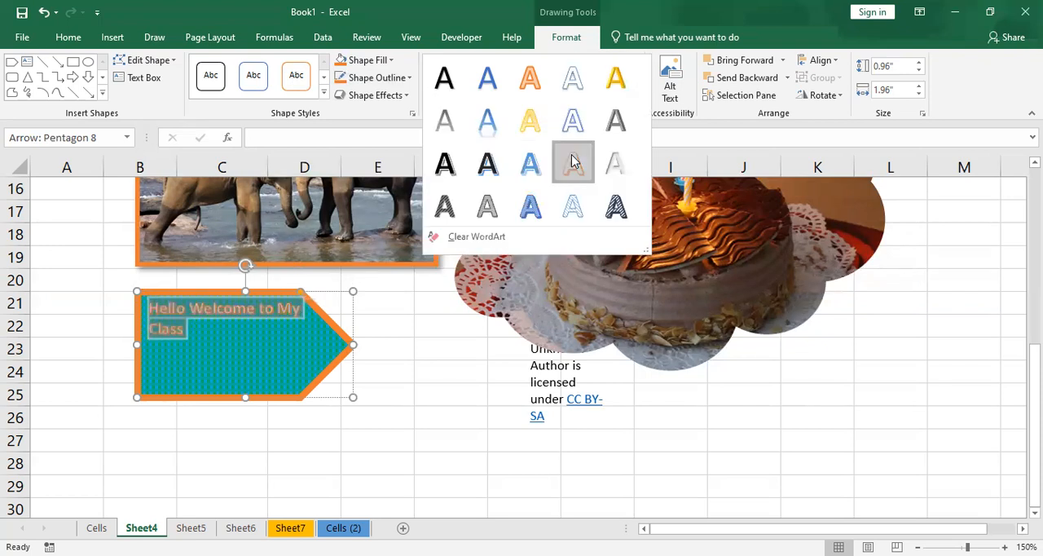
left_click(573, 160)
- Set the arrow text's font size to 16 and centre it horizontally and vertically within the shape
left_click(75, 42)
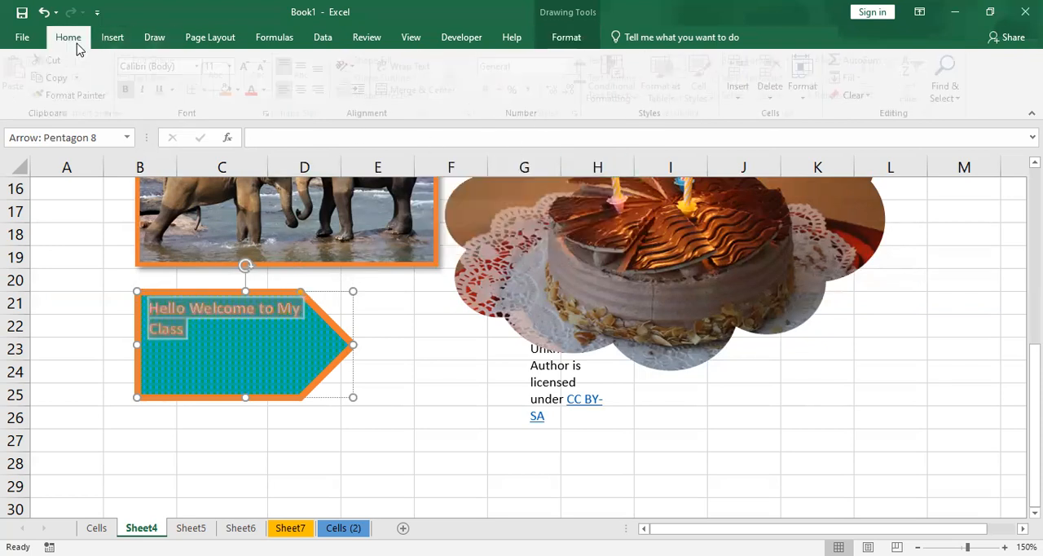
left_click(250, 67)
left_click(249, 66)
left_click(249, 66)
left_click(249, 67)
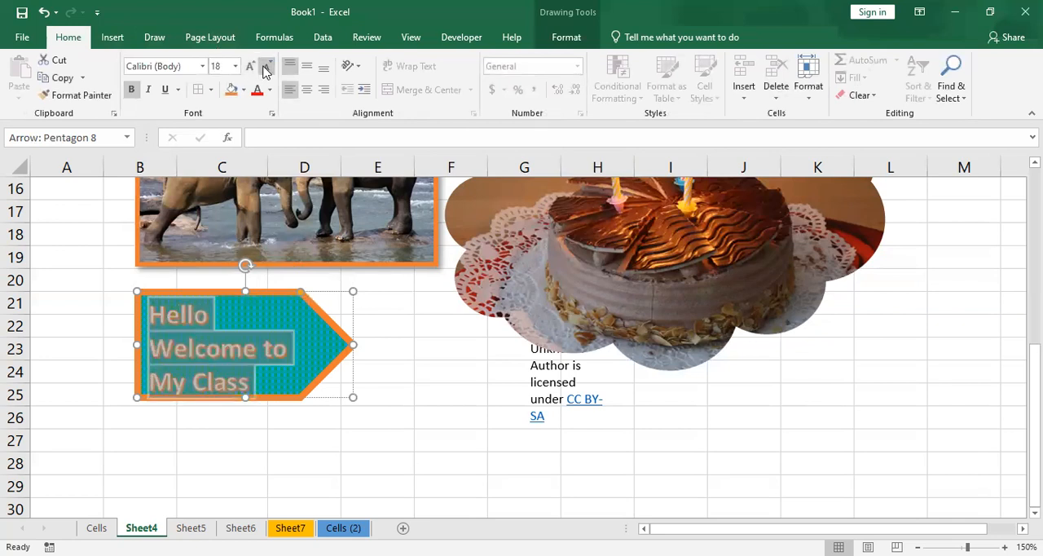
left_click(266, 69)
left_click(303, 93)
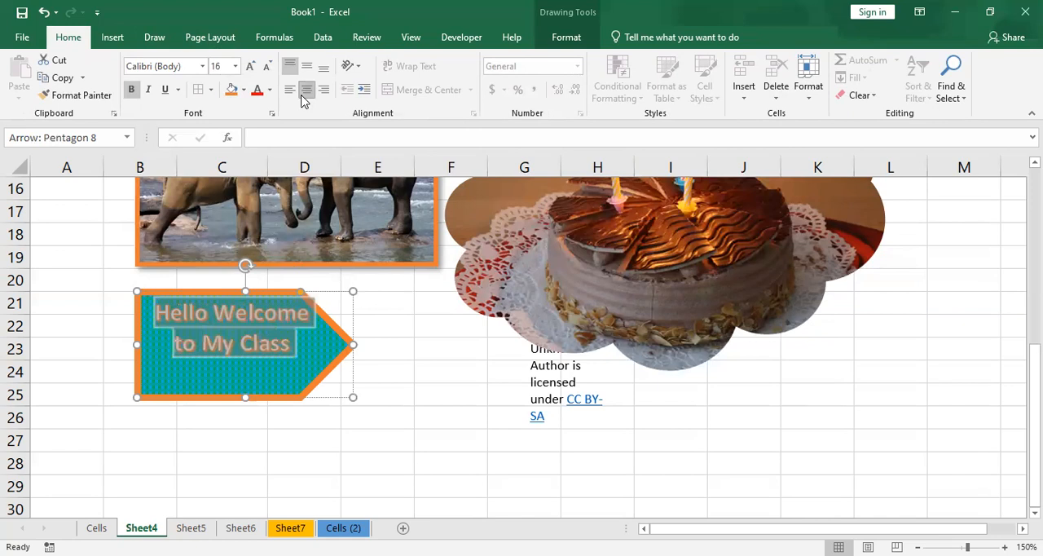
left_click(306, 66)
- Give the arrow's text a light gold fill and a red outline
left_click(575, 33)
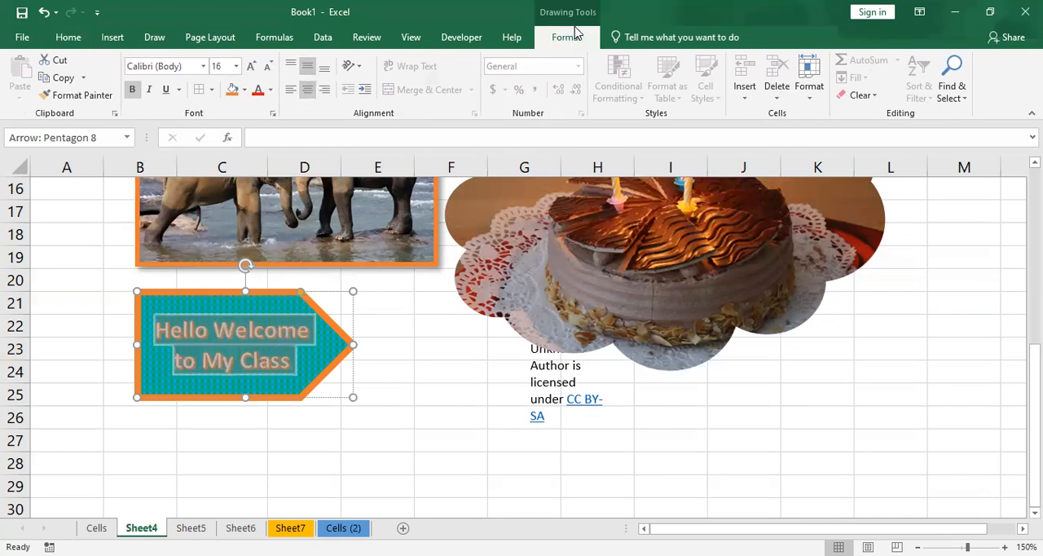
left_click(619, 65)
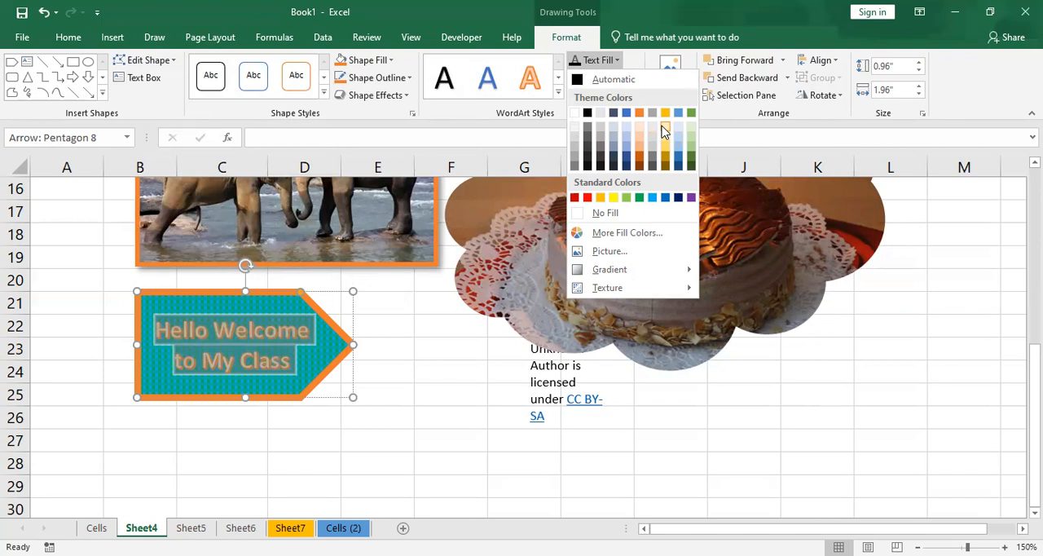
left_click(663, 132)
left_click(634, 78)
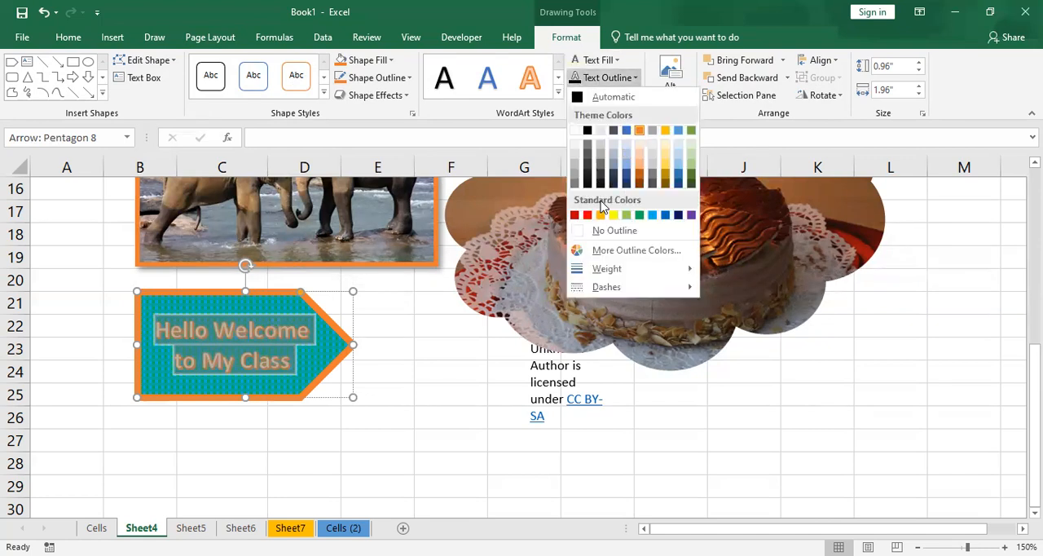
left_click(588, 215)
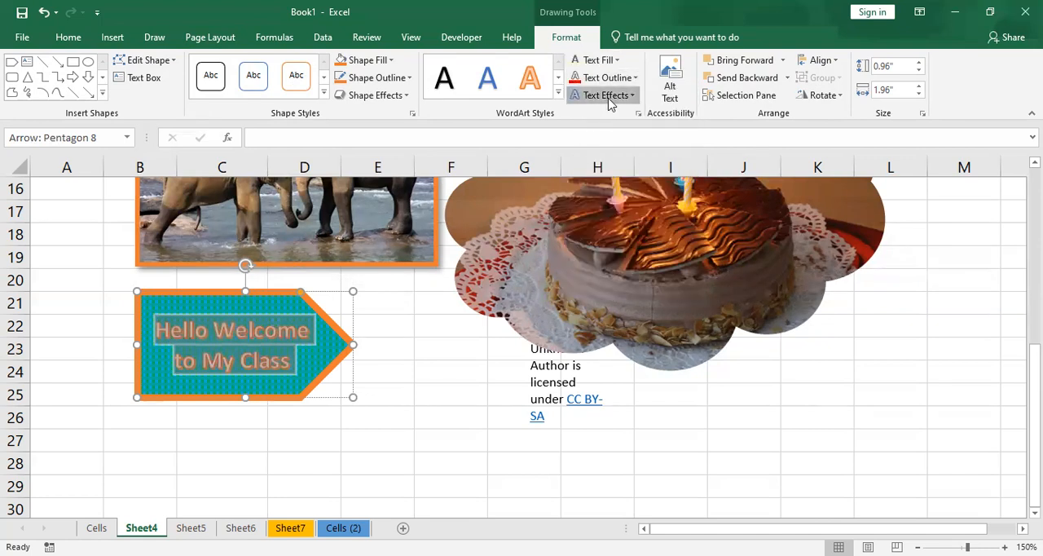
- Try a parallel 3-D rotation effect on the arrow's text and undo it
left_click(609, 96)
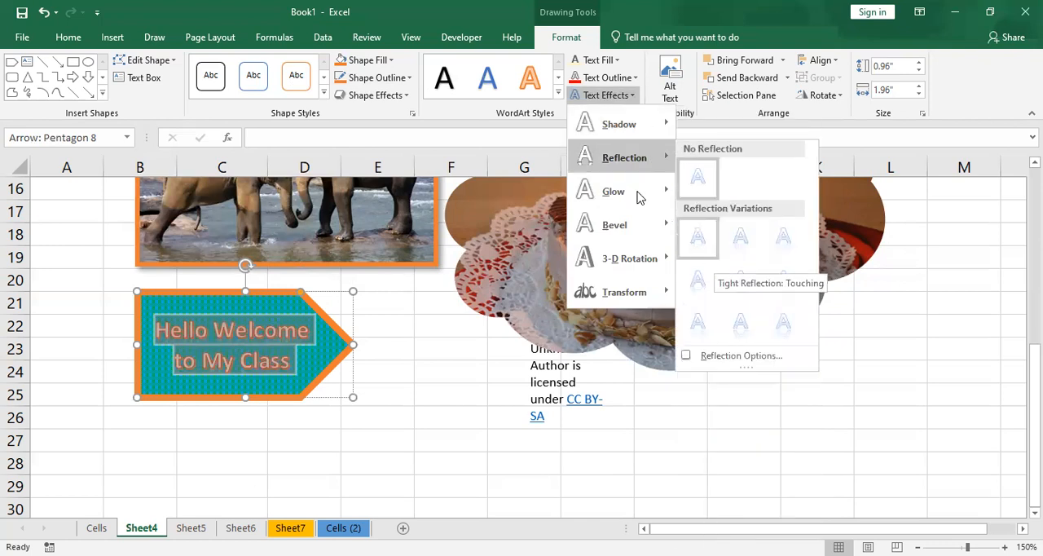
mouse_move(638, 196)
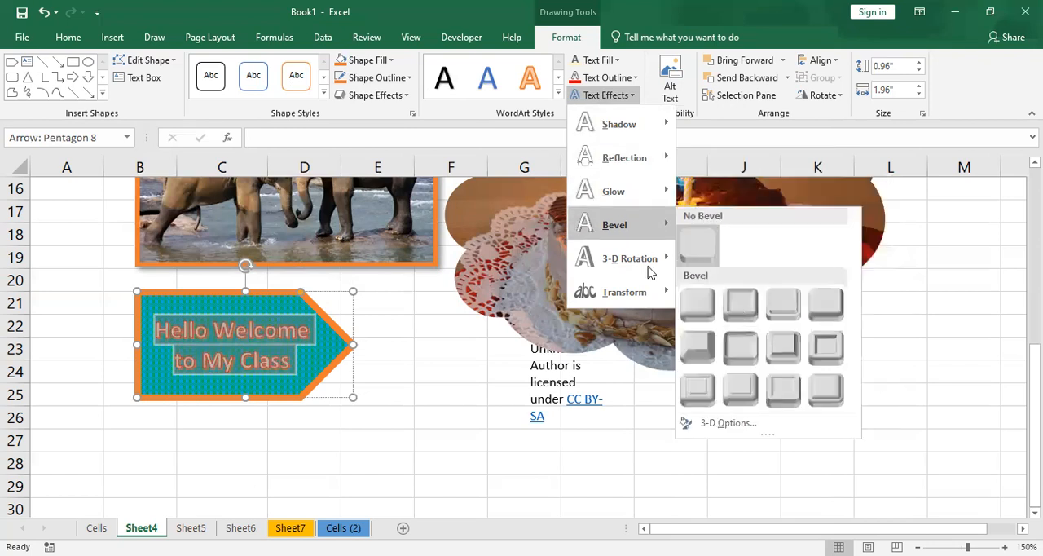
mouse_move(631, 258)
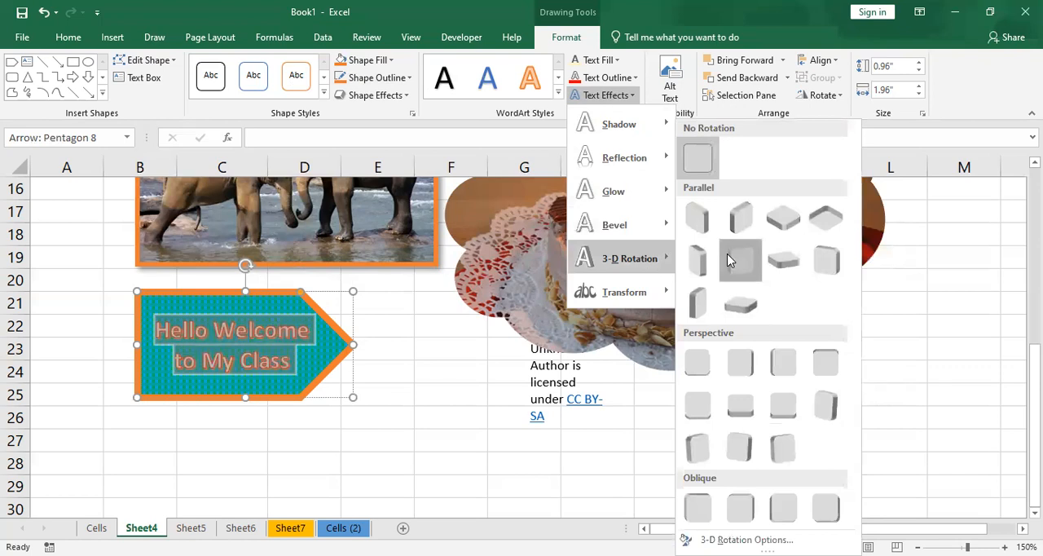
left_click(740, 259)
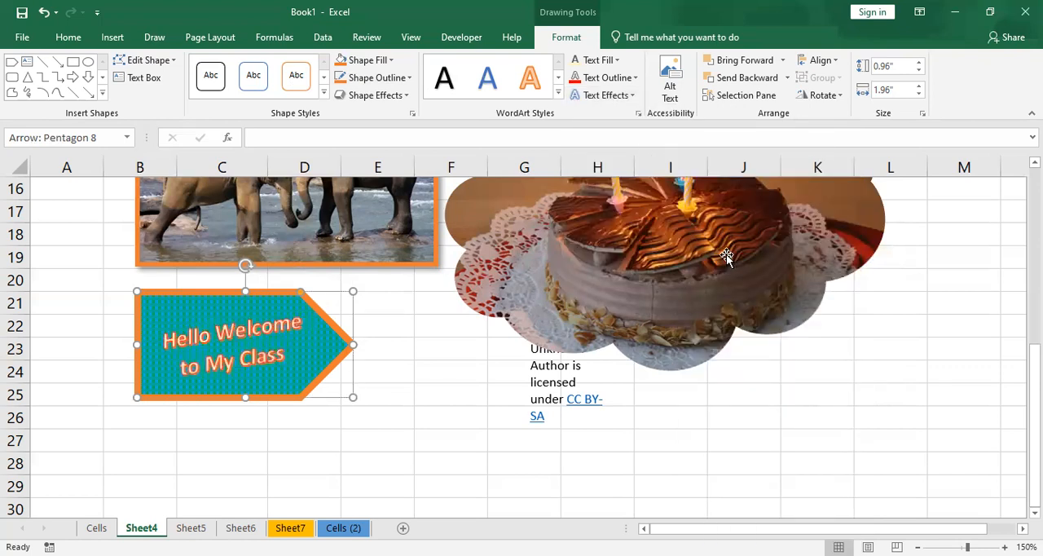
key("ctrl+z")
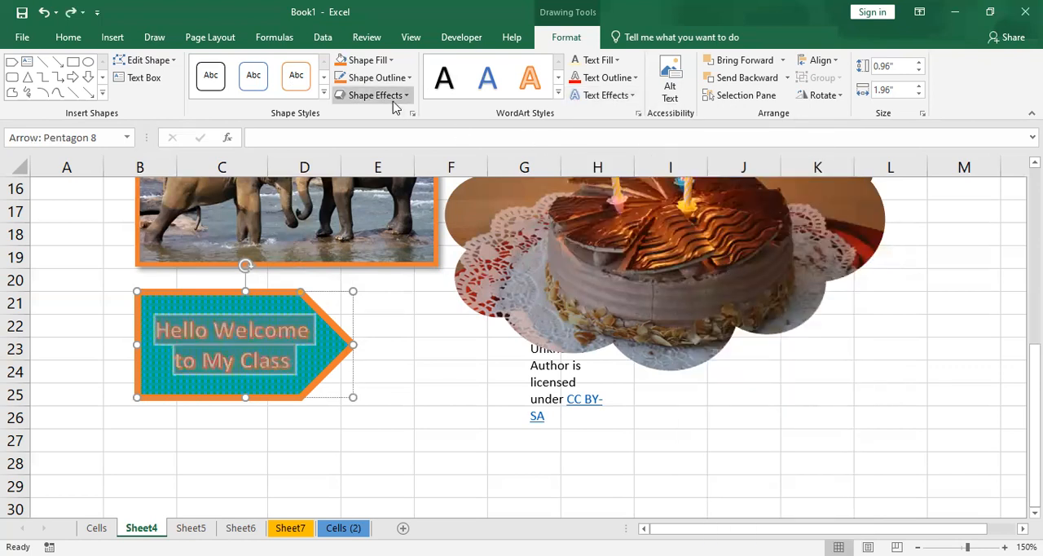
- Transform the arrow's text with the second warp style, which enlarges the middle letters, and deselect the shape
left_click(604, 95)
mouse_move(664, 293)
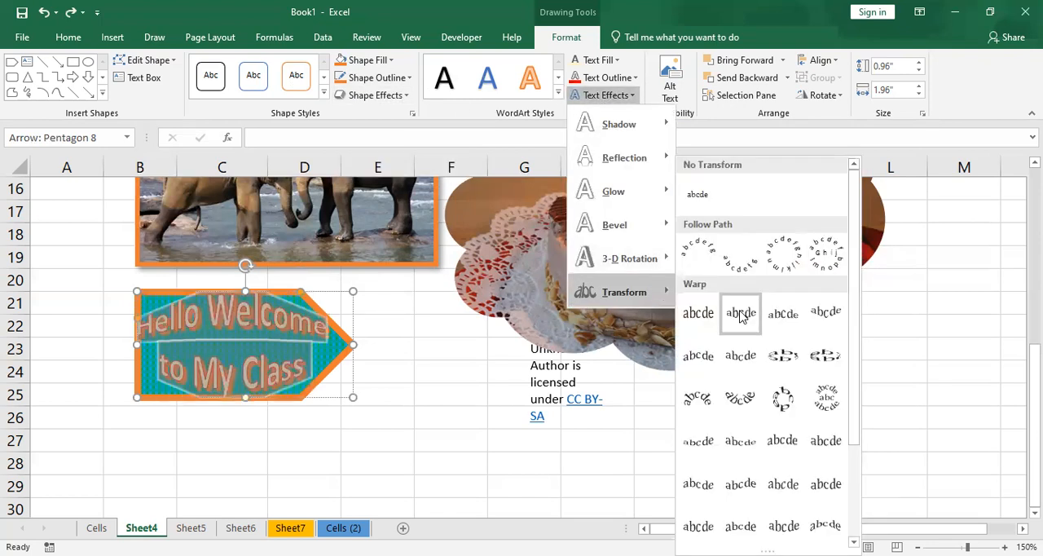
left_click(739, 314)
left_click(449, 367)
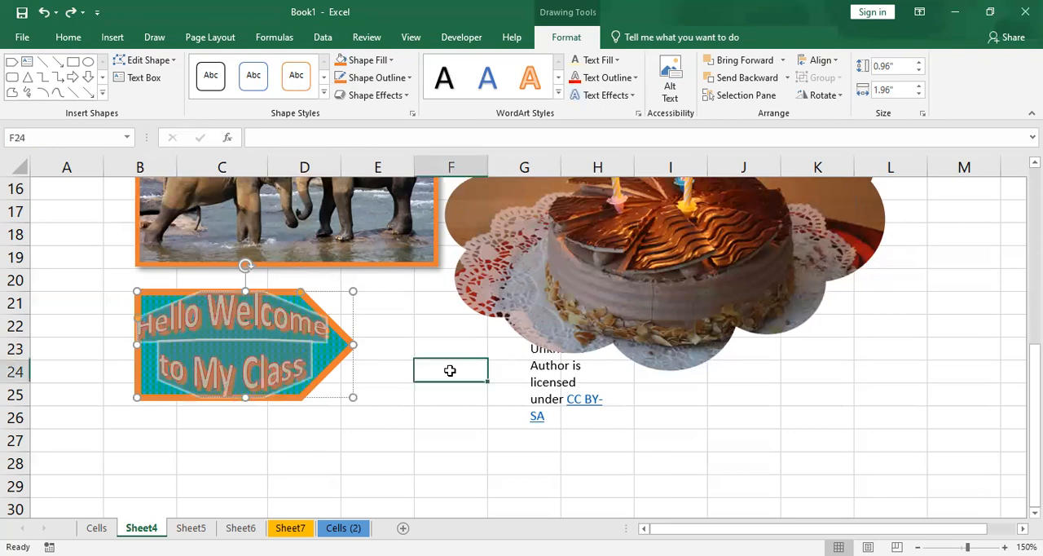
left_click(355, 292)
left_click(566, 37)
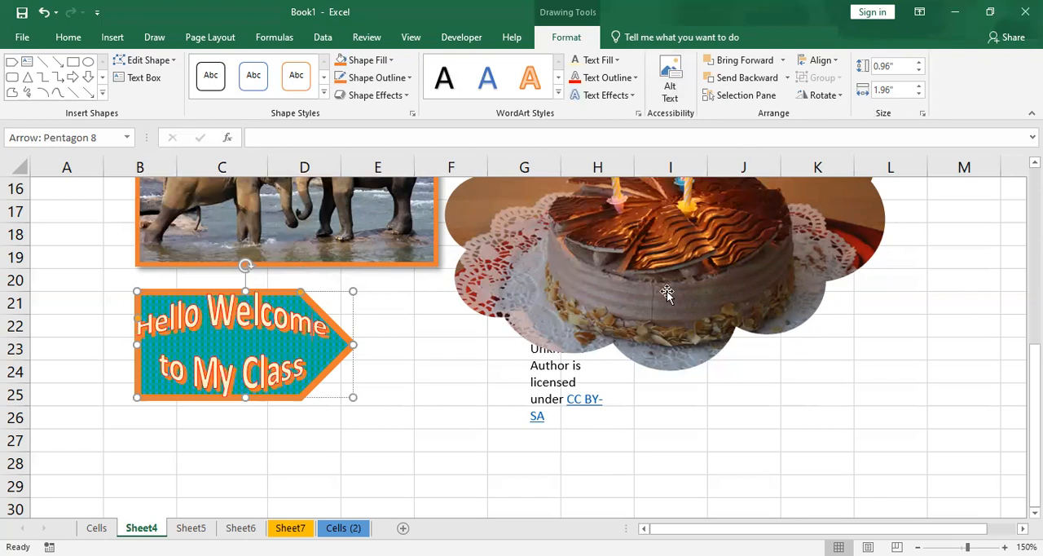
left_click(399, 370)
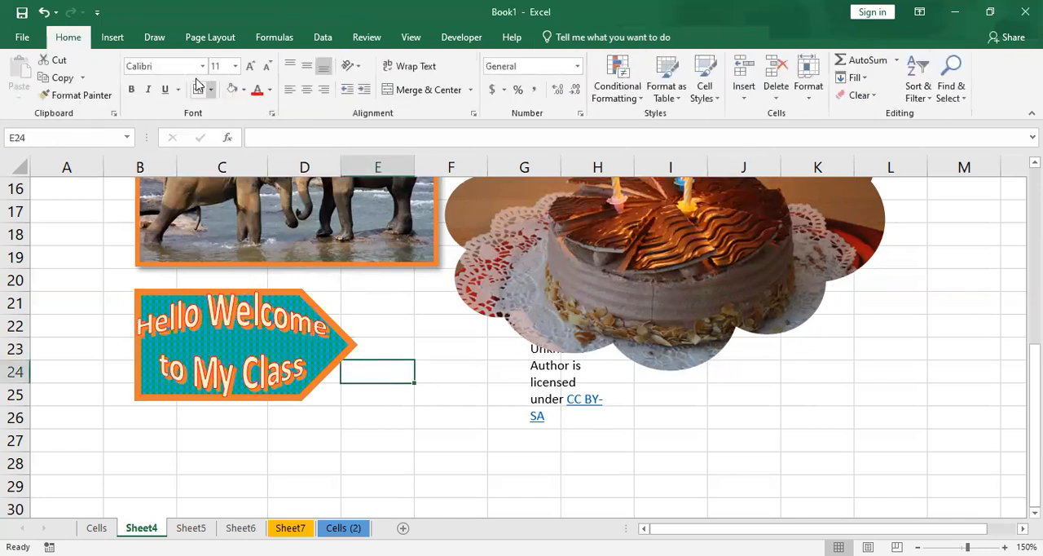
- Insert the film reel and drawing compass icons from the Arts category into the empty area around row 32
left_click(109, 43)
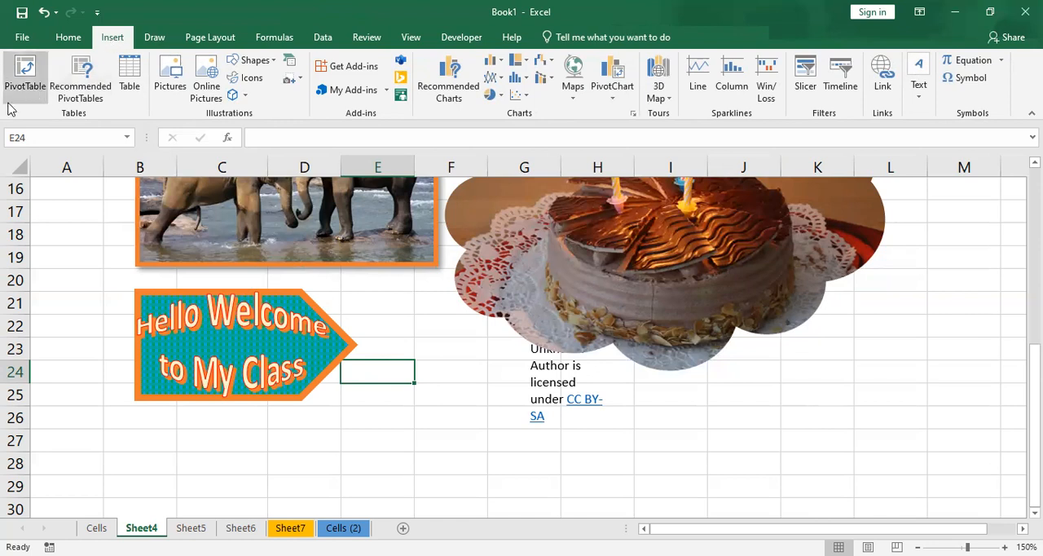
scroll(202, 328, "down", 3)
left_click(208, 349)
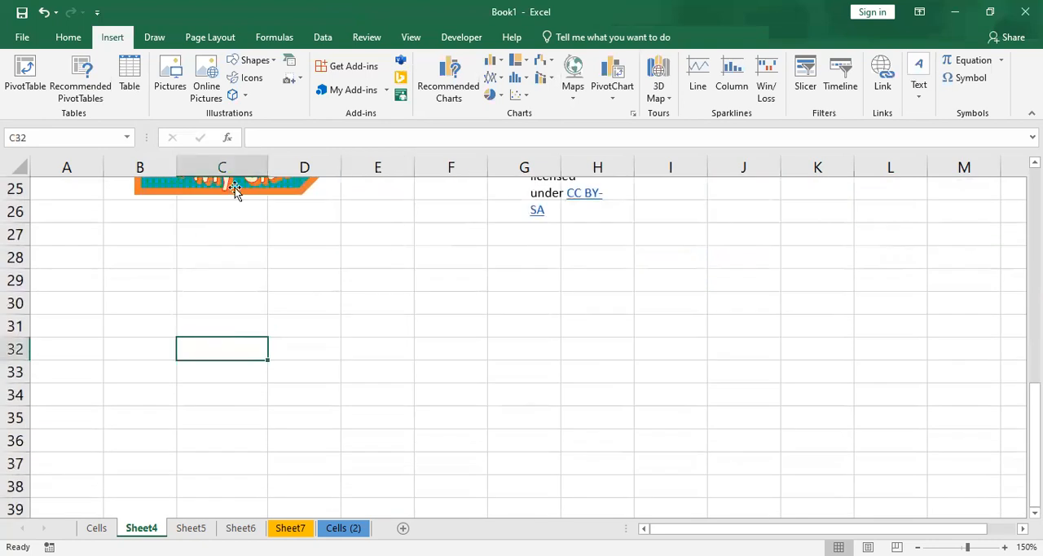
left_click(251, 79)
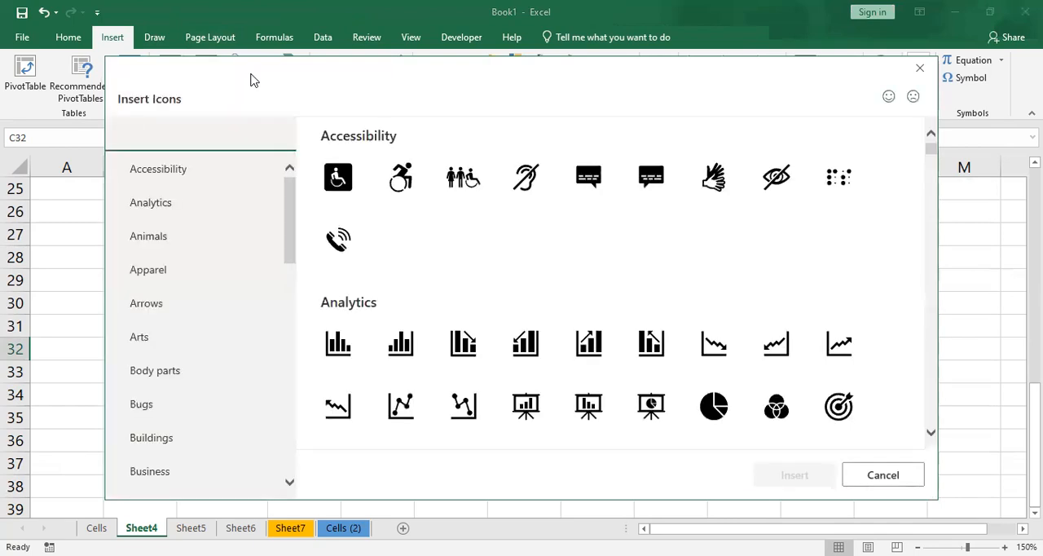
left_click(200, 236)
left_click(204, 277)
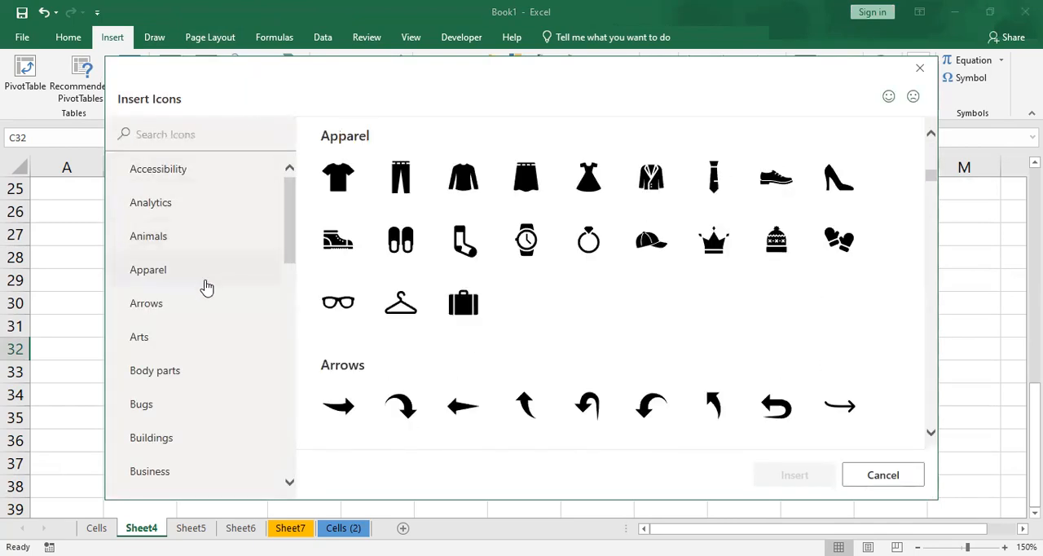
left_click(207, 308)
left_click(210, 341)
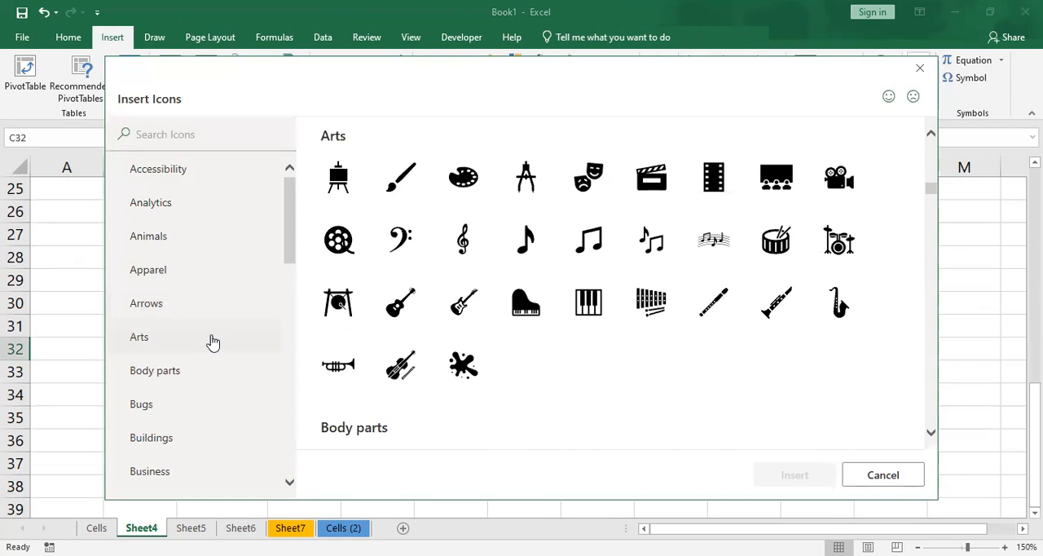
left_click(334, 245)
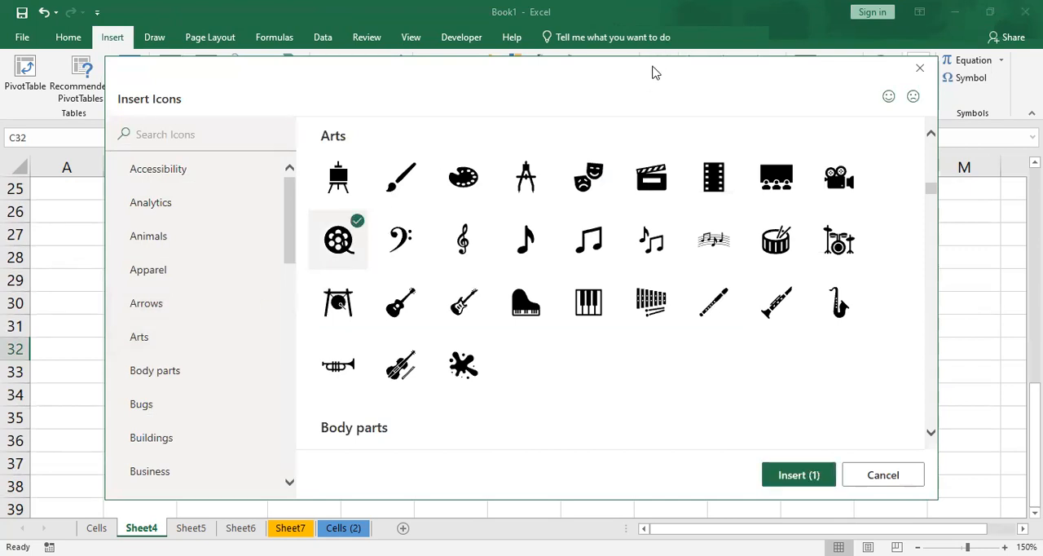
left_click_drag(531, 65, 439, 13)
left_click(440, 121)
left_click(703, 423)
- Separate the two inserted icons, placing the film reel over columns D–E and the drawing compass over columns F–G
left_click(333, 389)
left_click_drag(273, 405, 528, 318)
left_click(269, 389)
left_click_drag(269, 389, 359, 299)
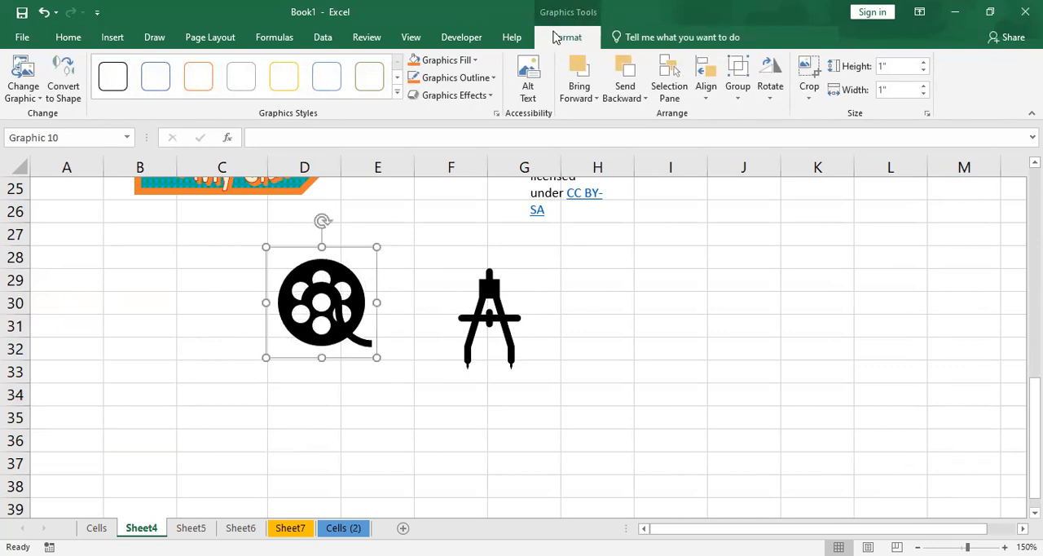
- Apply the solid green graphic style to the film reel icon and change its fill to orange
left_click(397, 92)
left_click(368, 135)
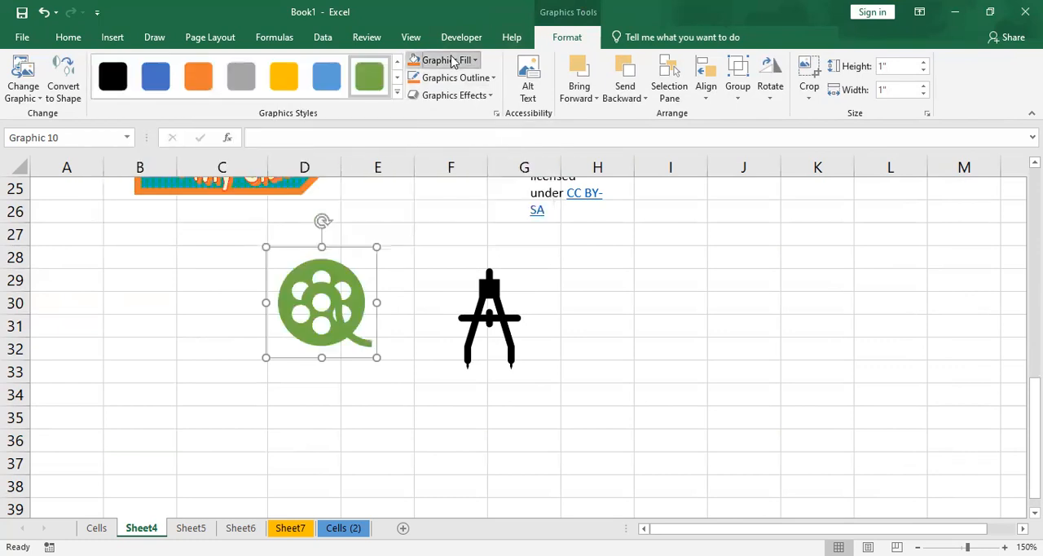
left_click(454, 62)
left_click(479, 113)
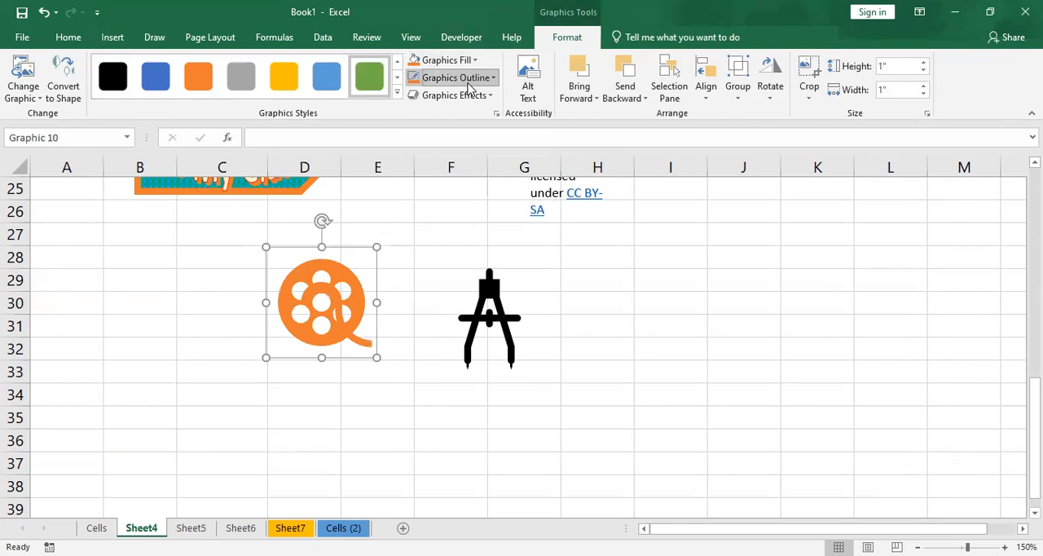
- Give the film reel icon a blue outline, view the graphics effects without applying any, and deselect the icon
left_click(460, 77)
left_click(472, 91)
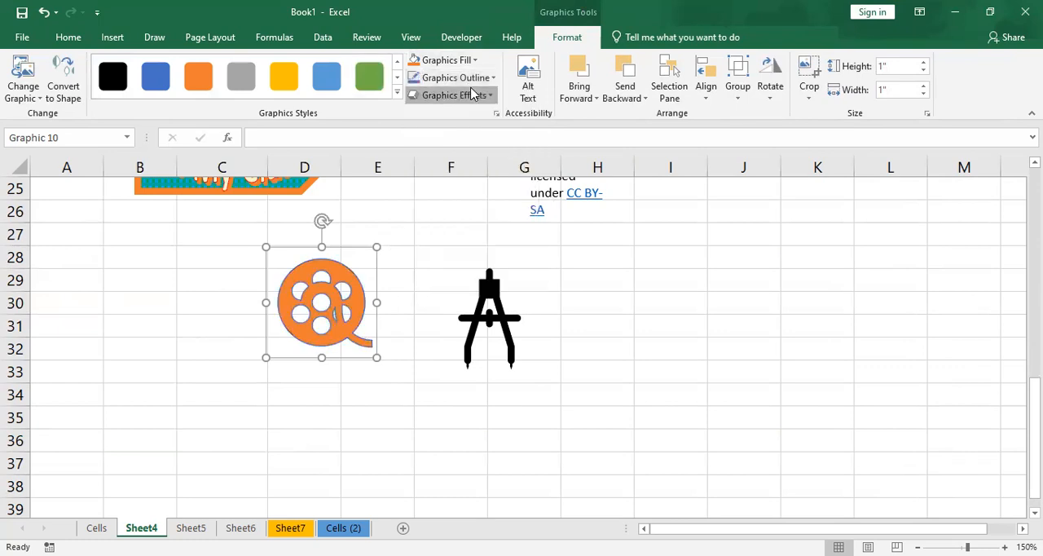
left_click(473, 95)
left_click(472, 95)
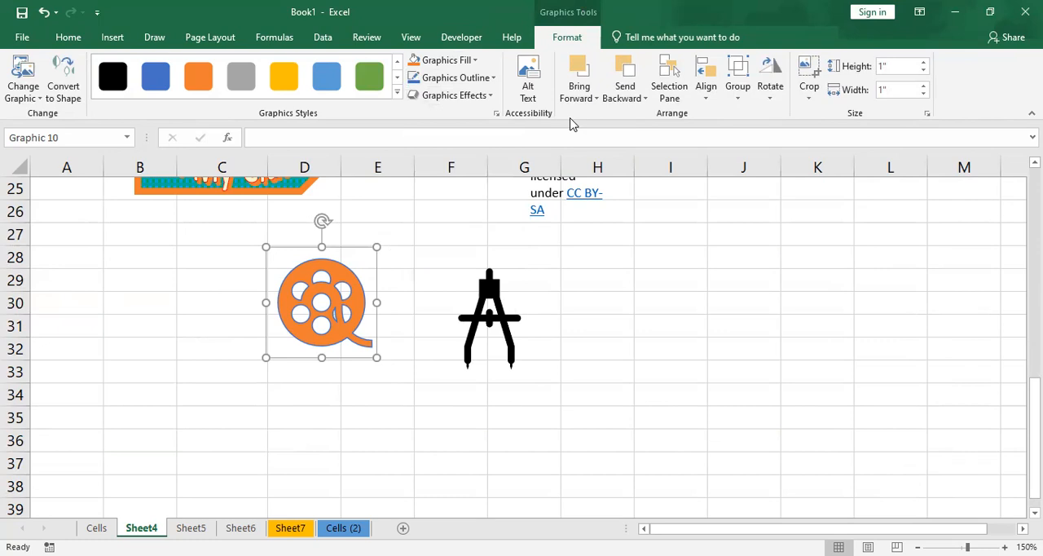
left_click(201, 295)
- Insert the smiling emoji with sunglasses from the Emoji category of the online 3D models
scroll(201, 295, "down", 1)
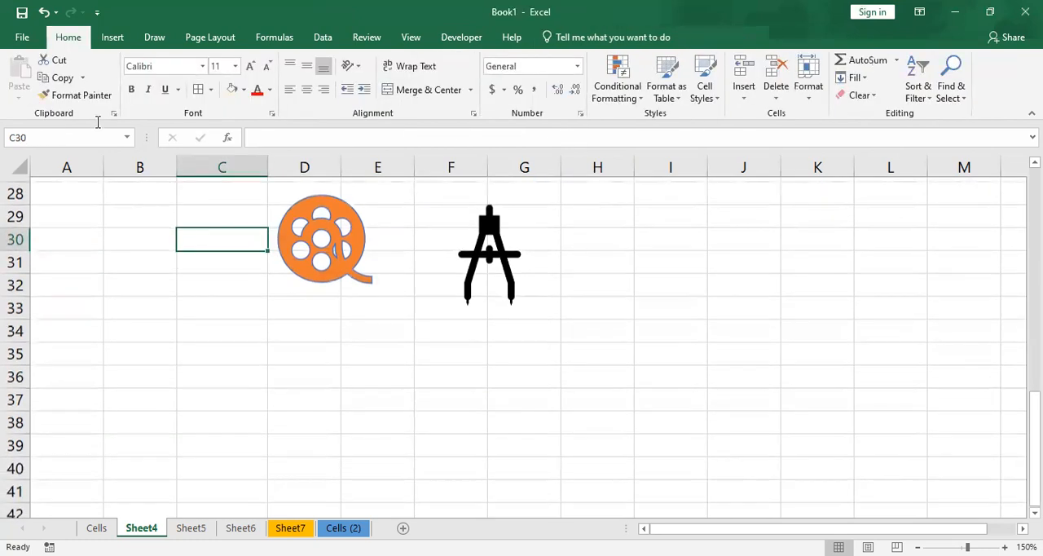
left_click(124, 41)
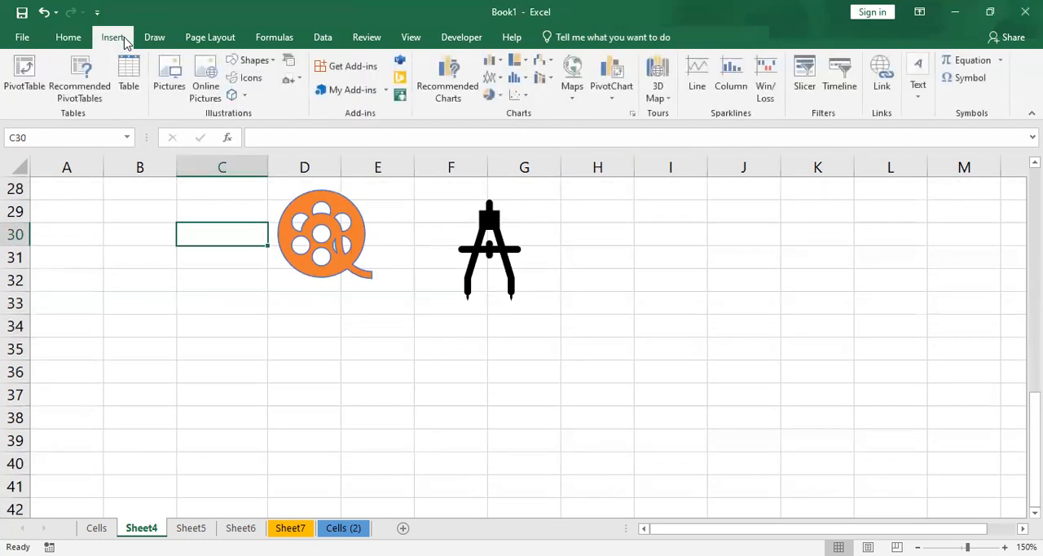
left_click(233, 95)
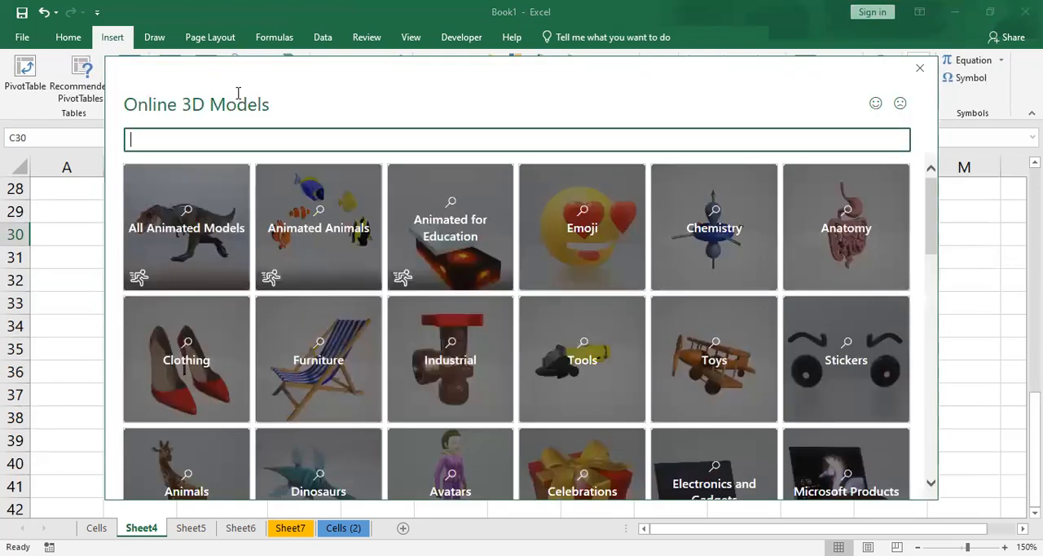
left_click(574, 238)
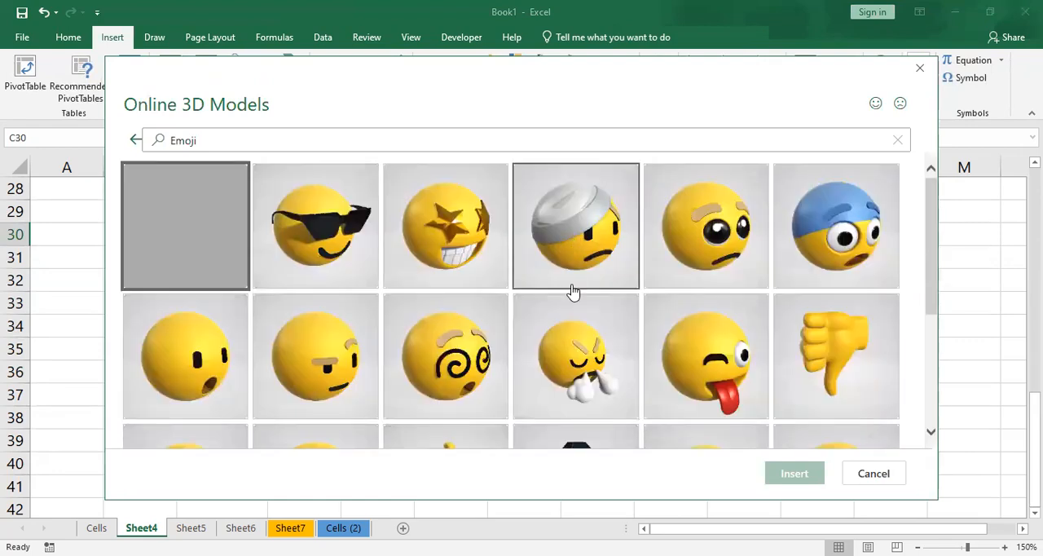
scroll(599, 329, "down", 1)
left_click(319, 196)
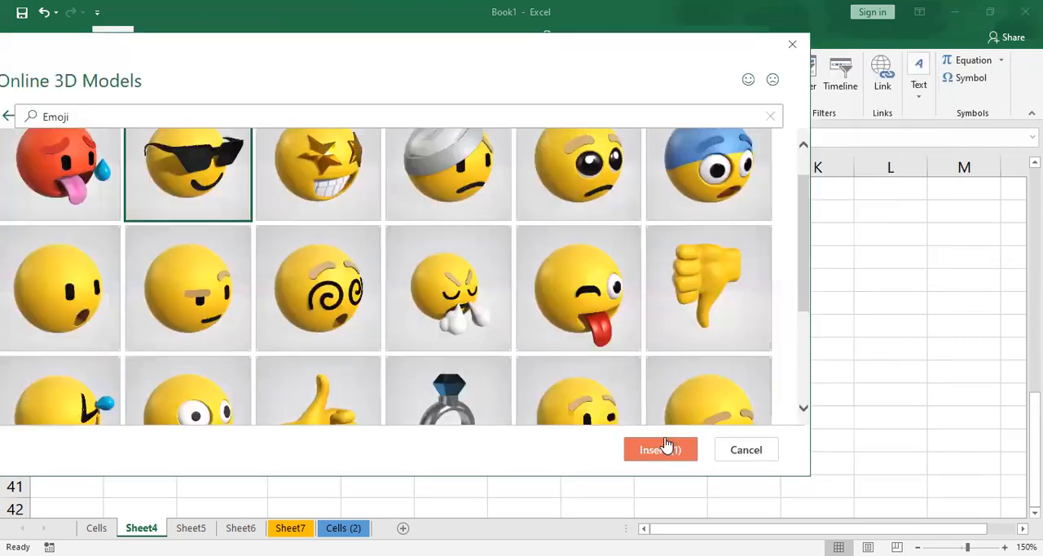
left_click(667, 451)
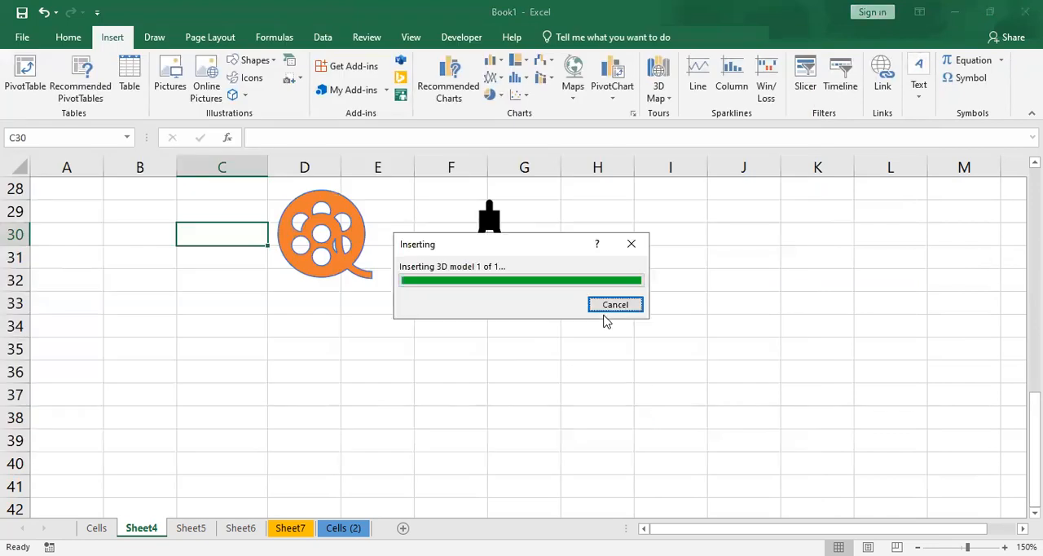
- Move the emoji model over columns H–J beside the compass, rotate it to face partly right, and deselect it
left_click_drag(562, 358, 718, 331)
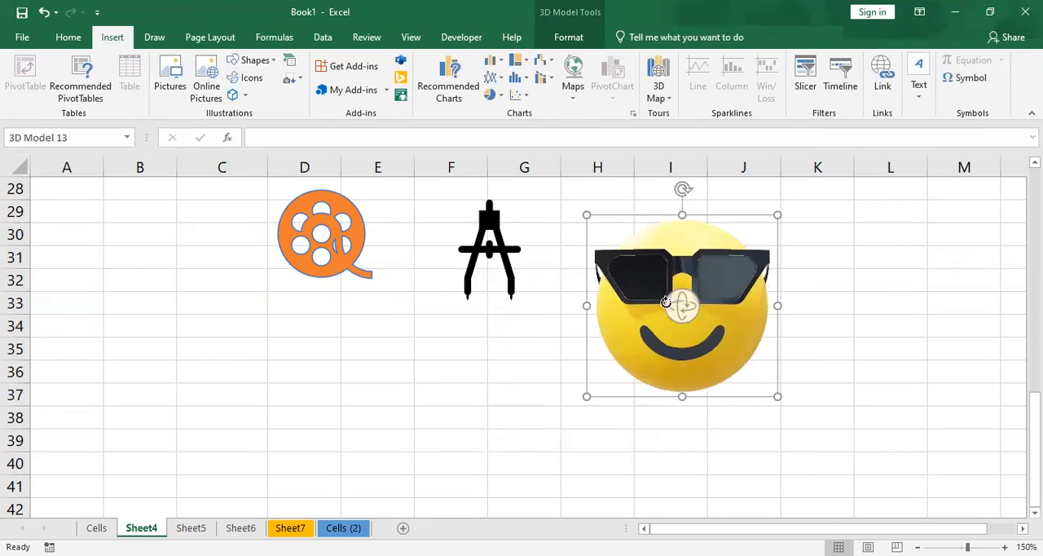
left_click_drag(675, 305, 740, 326)
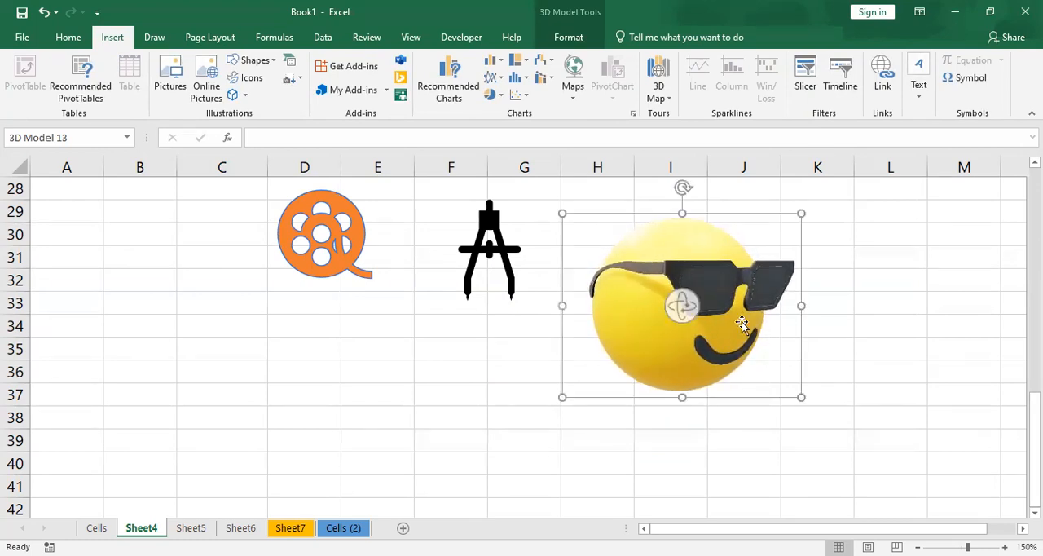
left_click(399, 324)
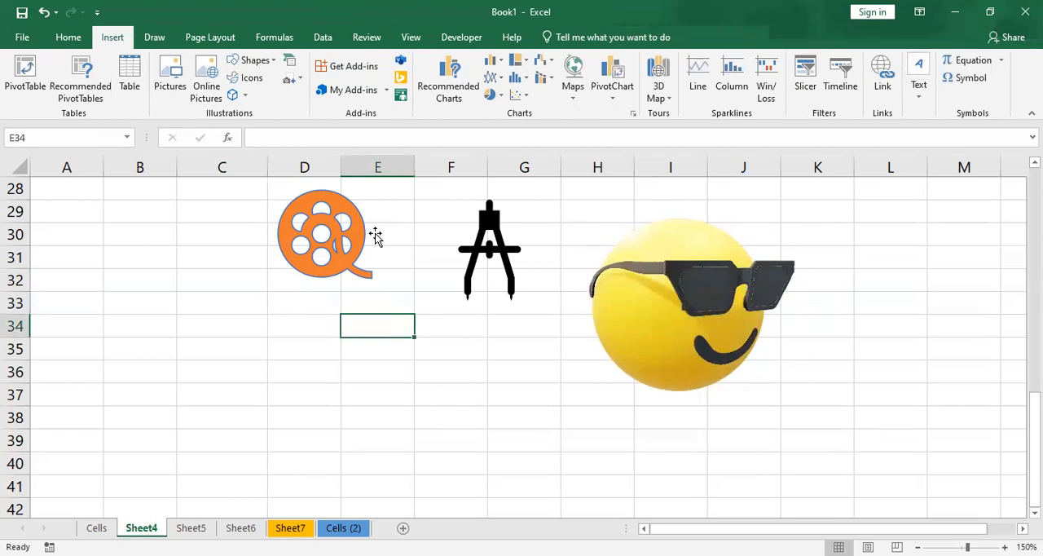